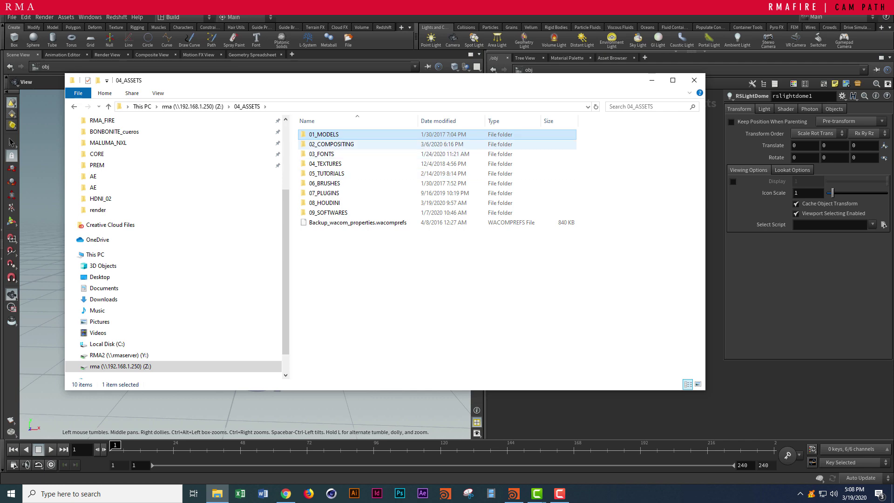
double_click(332, 144)
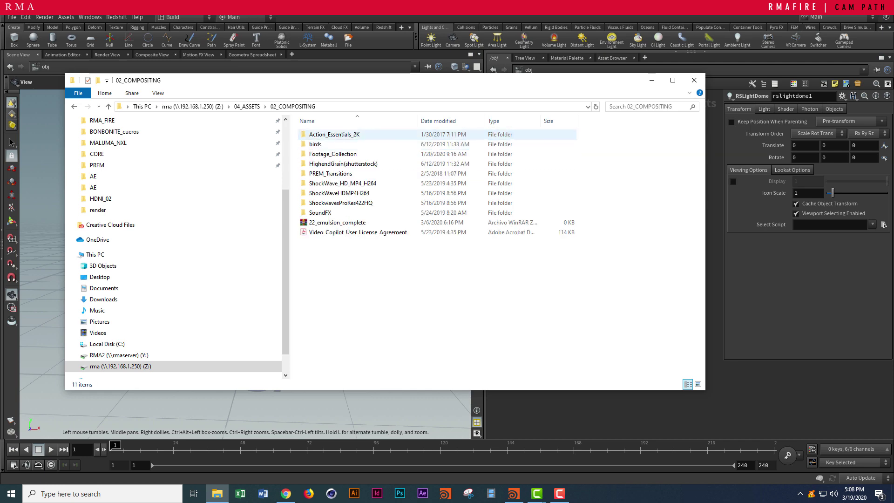
click(265, 106)
click(247, 106)
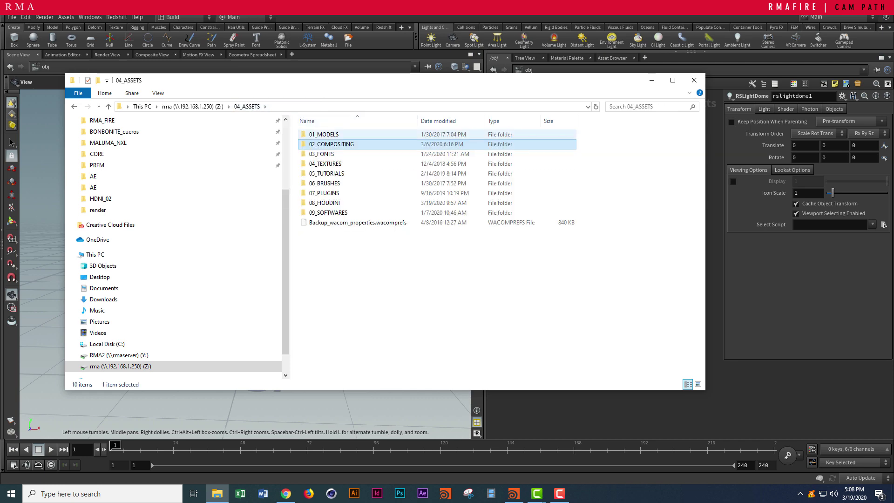
- Open the 01_HDRI folder inside 04_TEXTURES, copy its path, and switch back to Houdini
double_click(325, 164)
double_click(322, 134)
click(382, 107)
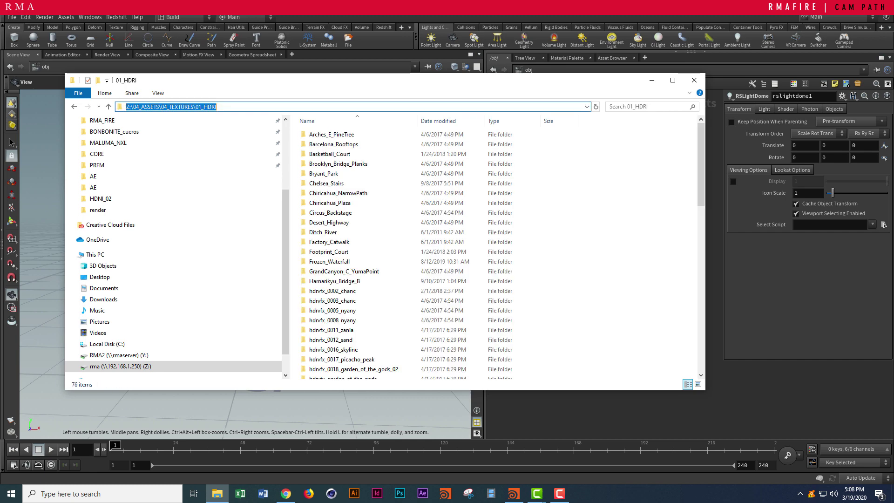
key(alt+Tab)
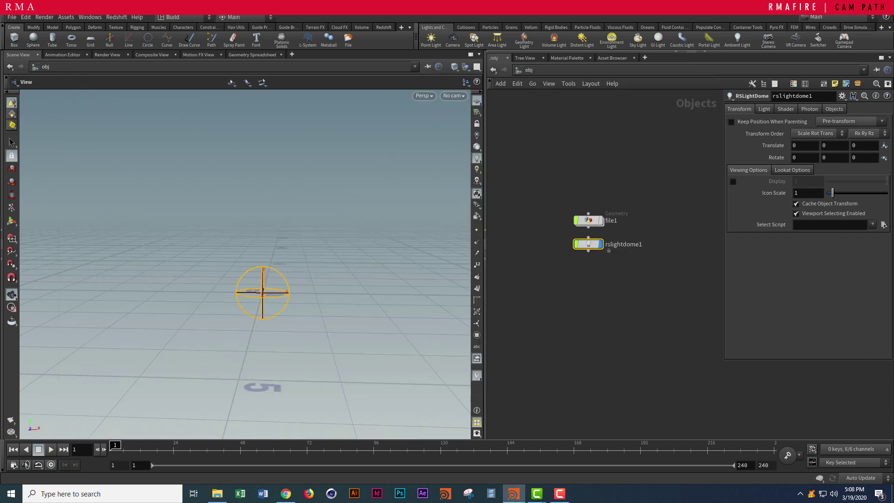
- Widen the parameter pane and browse to Z:\04_ASSETS\04_TEXTURES\01_HDRI for rslightdome1's Dome Map
click(764, 109)
drag(685, 239, 536, 262)
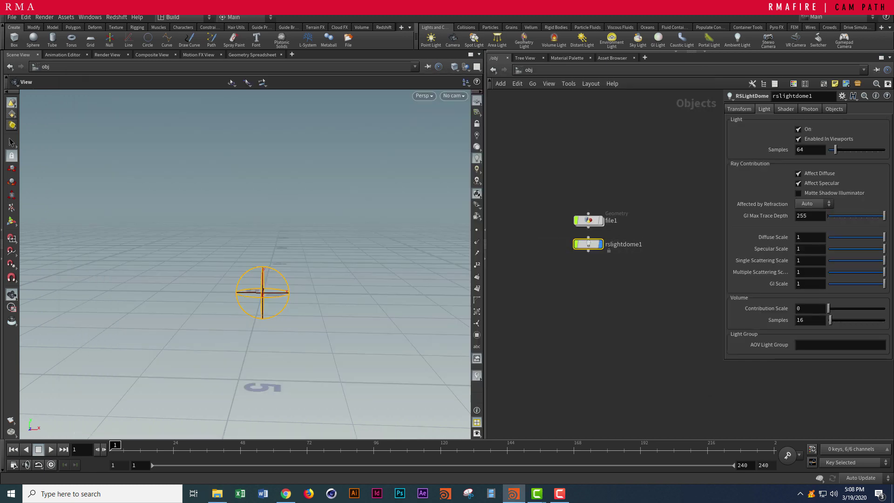
drag(724, 247, 658, 247)
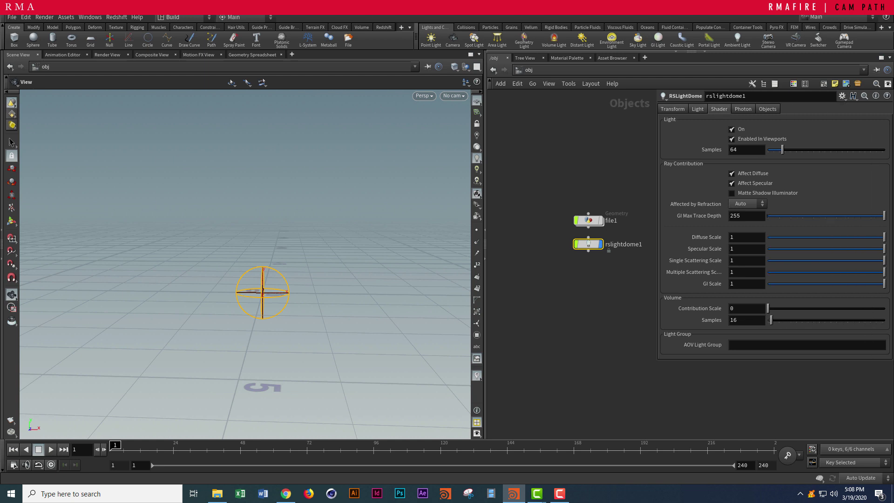
click(719, 109)
click(884, 143)
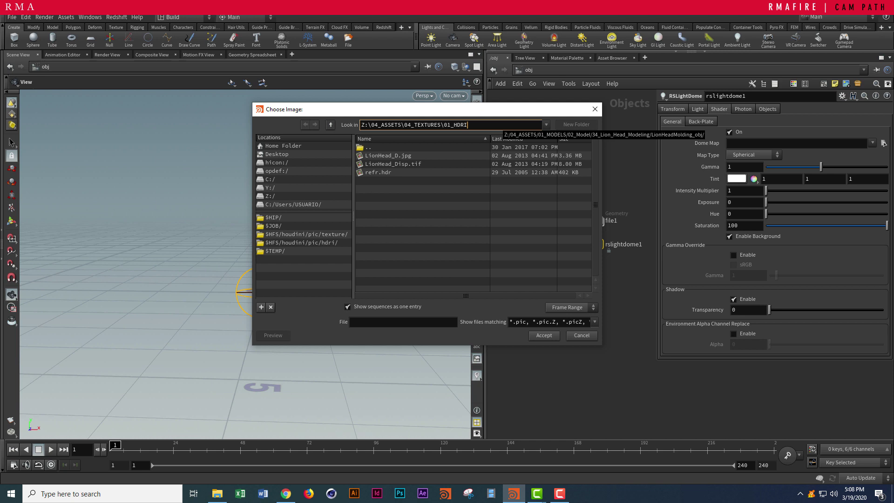
key(Return)
- Load the image from the Studio04 folder as the dome light's Dome Map
scroll(473, 217, down, 9)
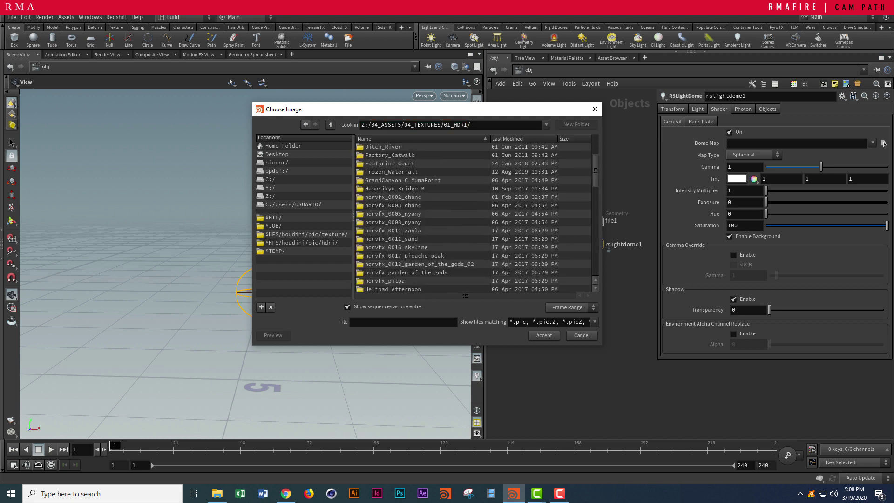
scroll(472, 217, down, 3)
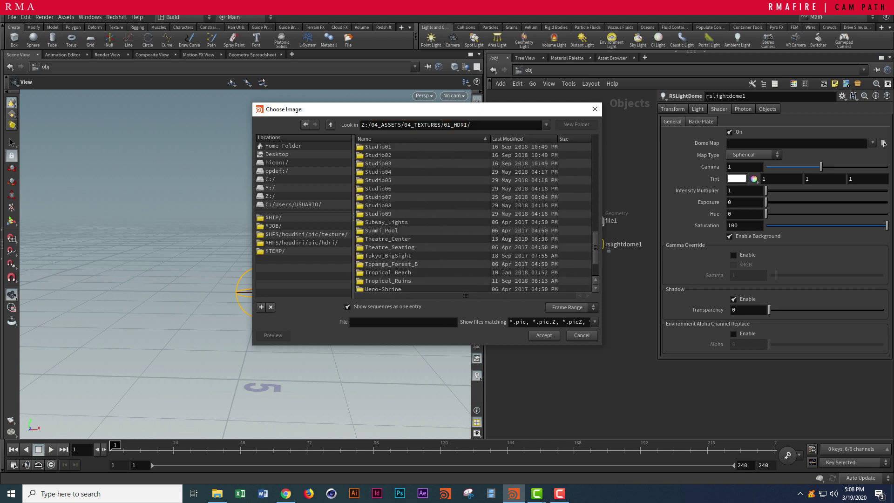
click(378, 171)
double_click(386, 155)
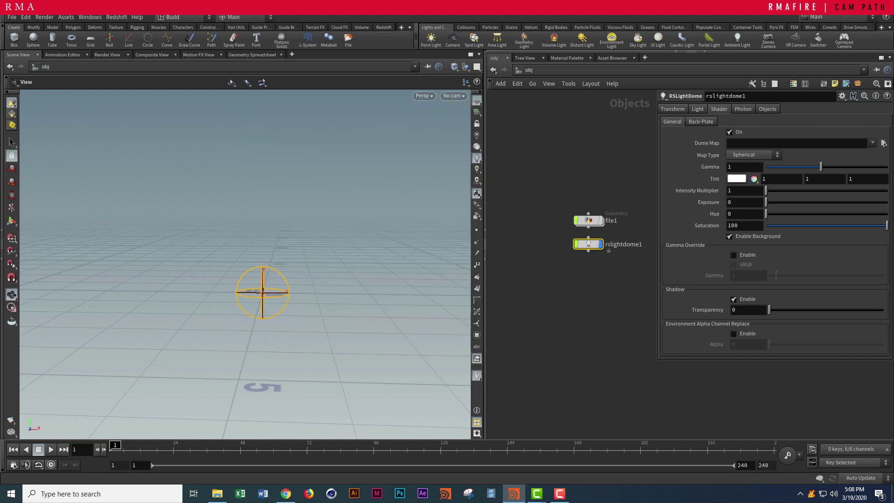
- Turn off Enabled In Viewports for rslightdome1, then return to its shader parameters
right_drag(317, 274, 345, 275)
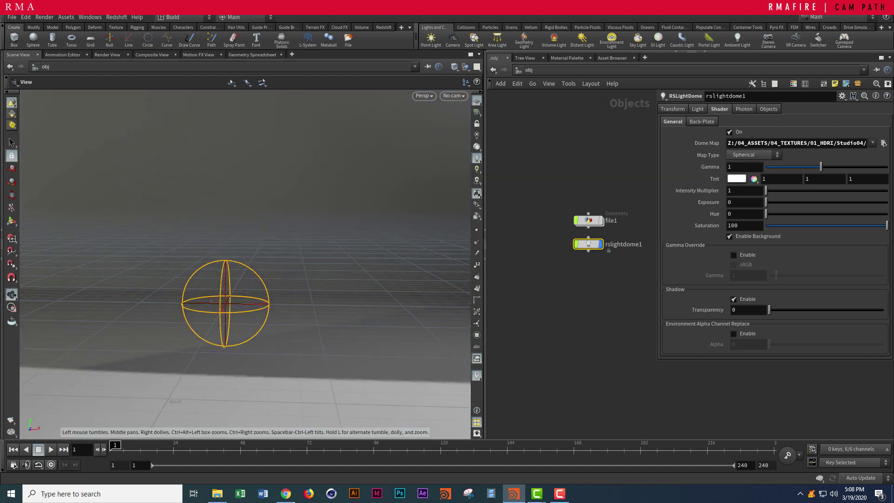
drag(325, 270, 275, 270)
right_drag(275, 270, 316, 275)
drag(317, 275, 314, 264)
drag(534, 264, 631, 241)
click(697, 109)
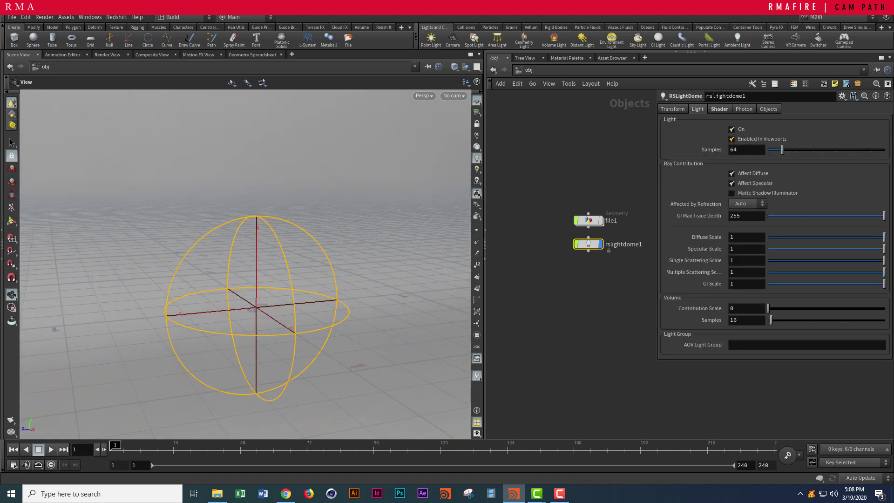
click(732, 139)
right_drag(274, 296, 298, 298)
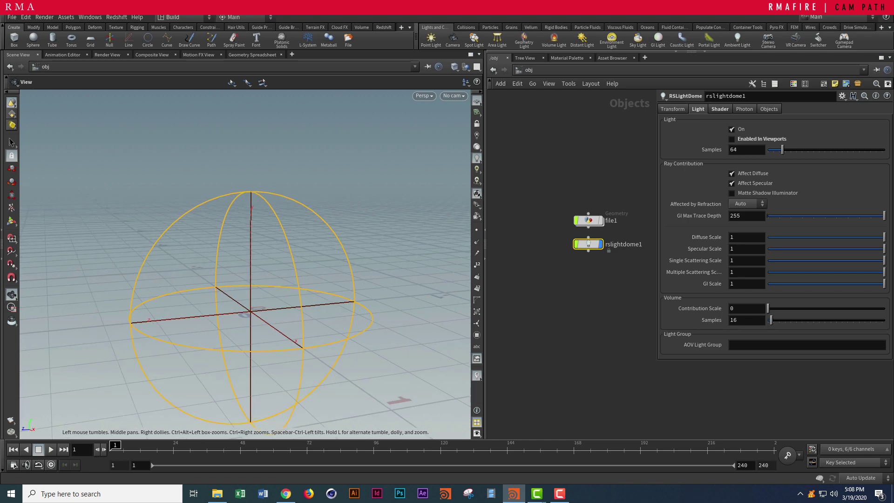
drag(298, 298, 304, 295)
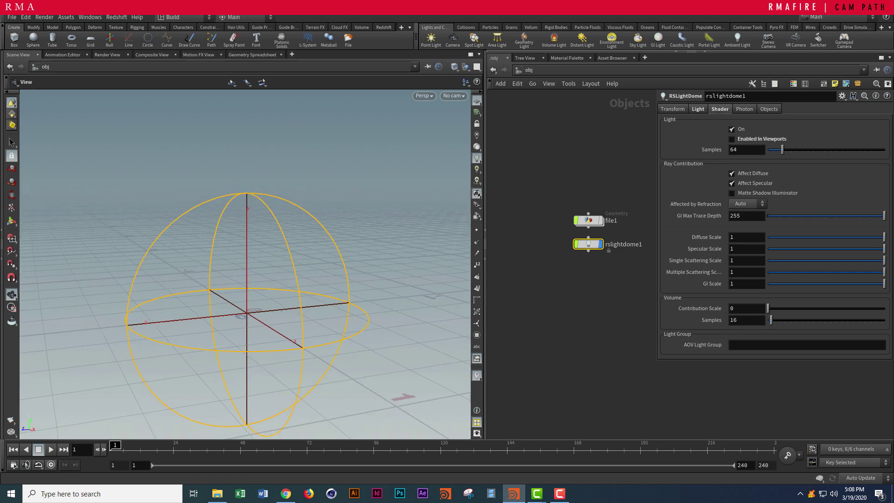
click(720, 109)
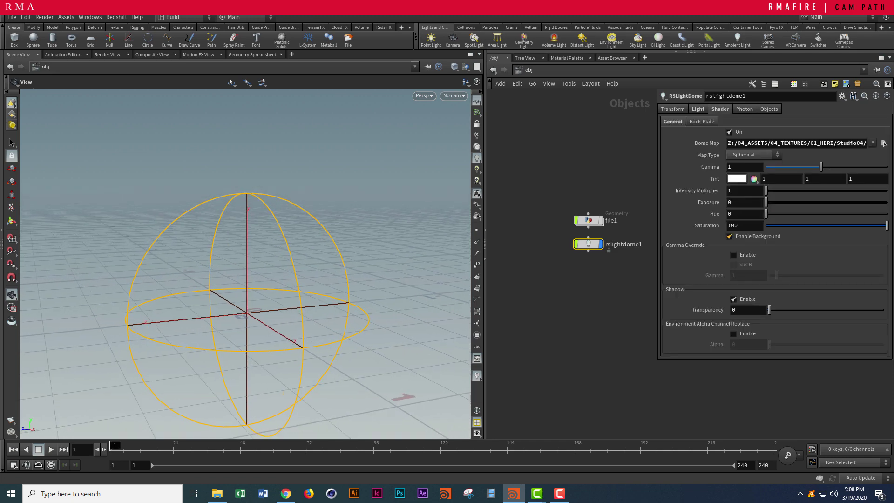
- Add an RSLight node to the object network and place it below rslightdome1
middle_drag(600, 298, 567, 299)
click(567, 299)
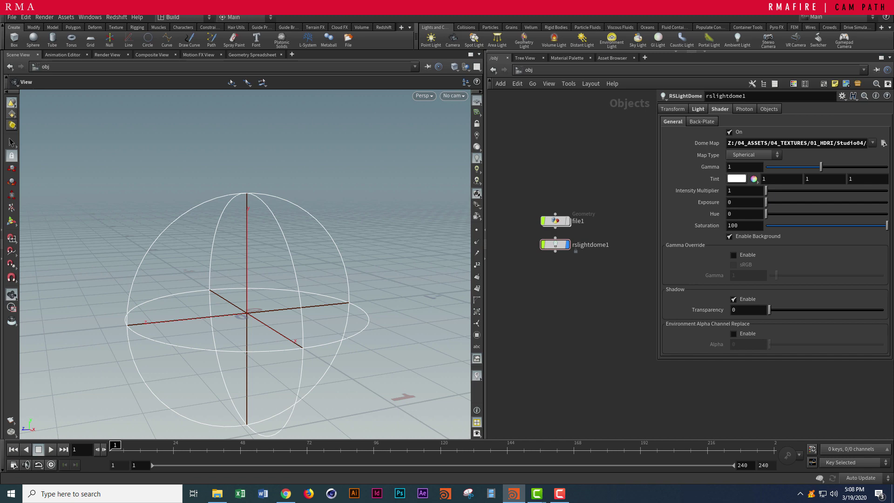
key(Tab)
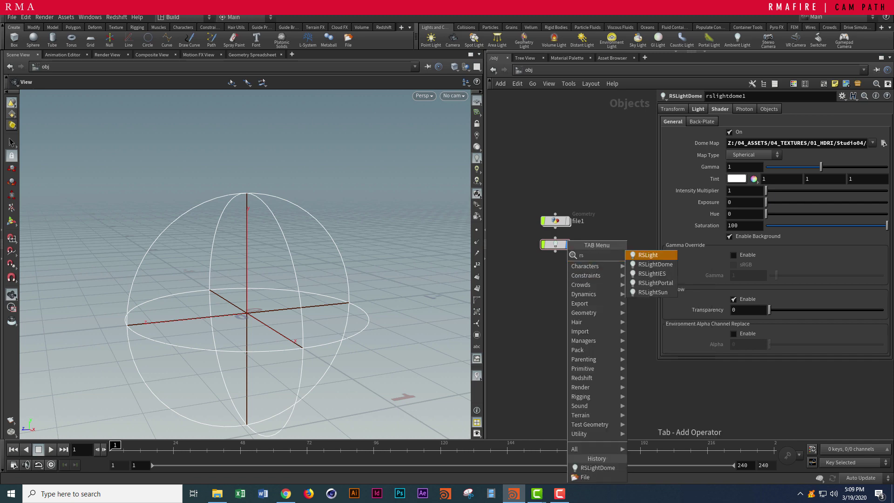
key(Escape)
click(555, 265)
drag(555, 267, 555, 281)
drag(587, 293, 525, 278)
scroll(259, 298, down, 4)
- Set the area shape of rslight1 to Sphere and turn off its Visible option
mouse_move(259, 298)
mouse_down()
mouse_move(209, 298)
mouse_move(214, 309)
mouse_move(256, 312)
mouse_up()
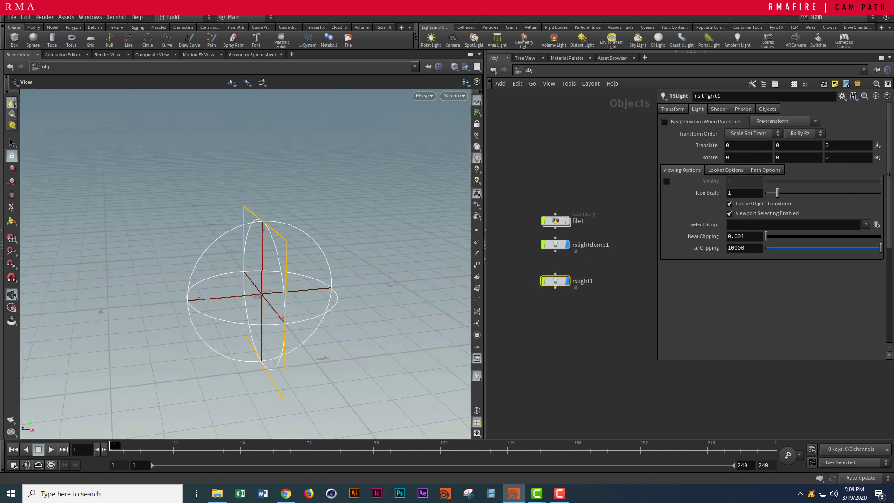
click(698, 108)
scroll(771, 233, down, 3)
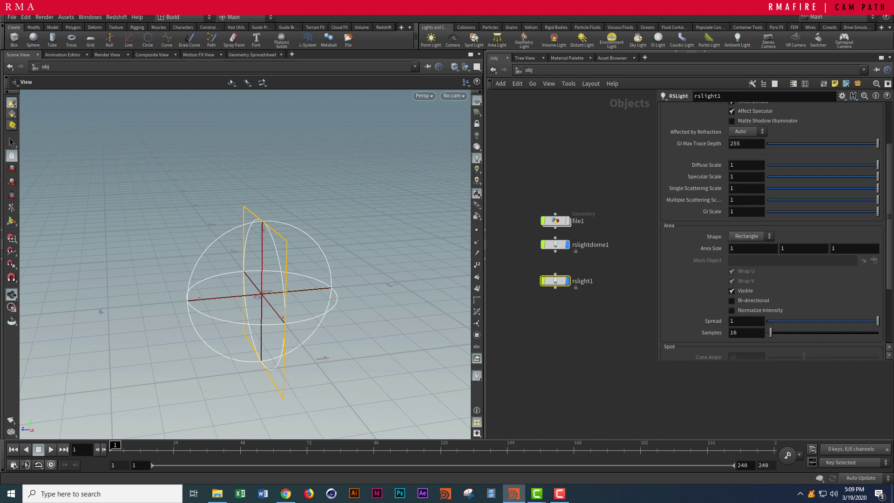
click(749, 236)
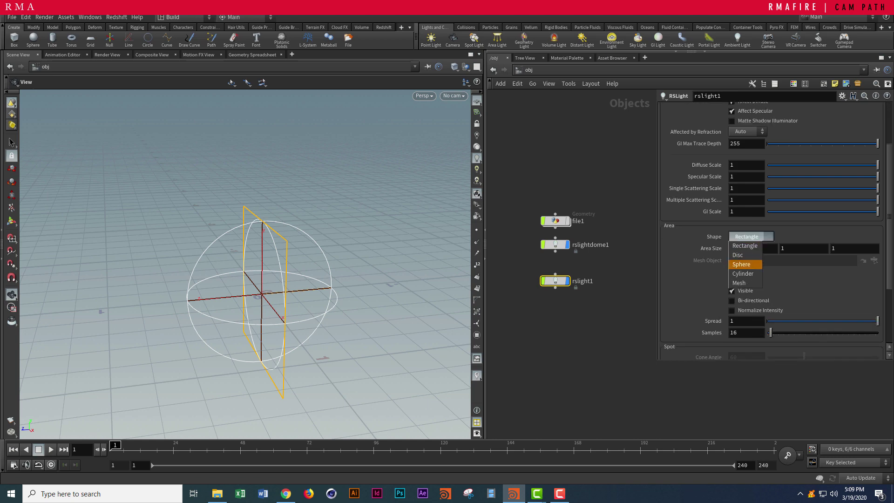
click(741, 265)
scroll(245, 264, down, 5)
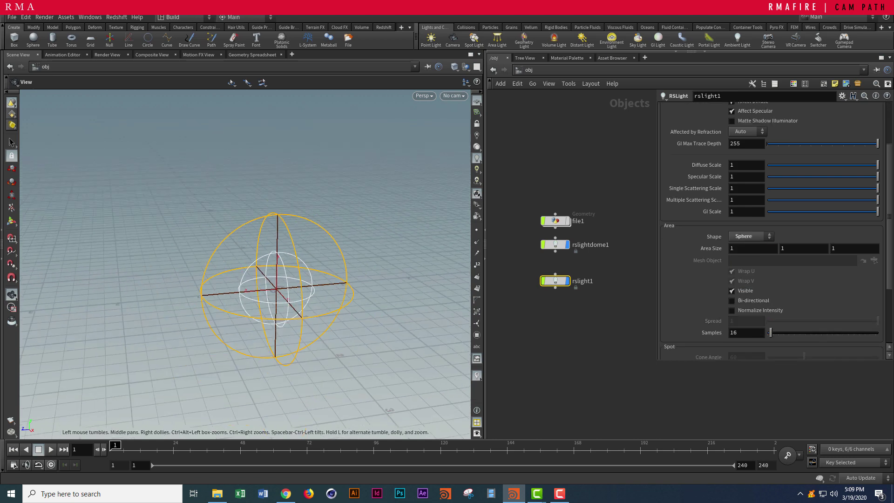
drag(261, 265, 237, 259)
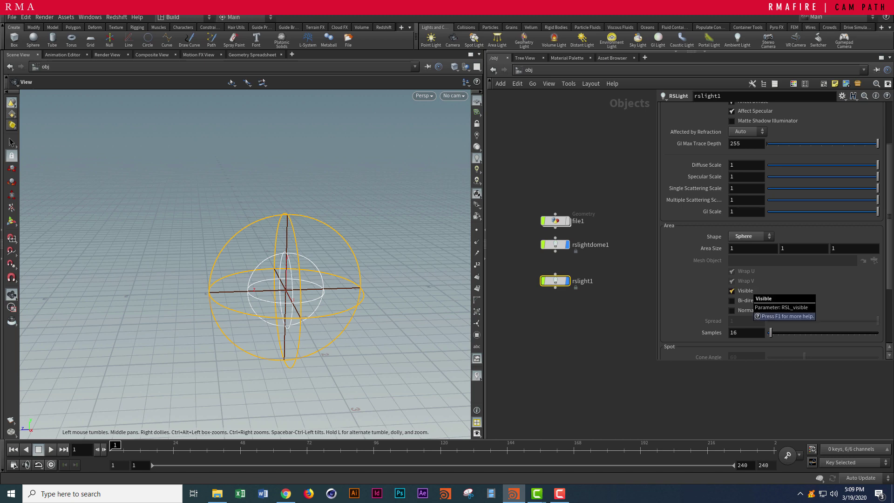
click(732, 291)
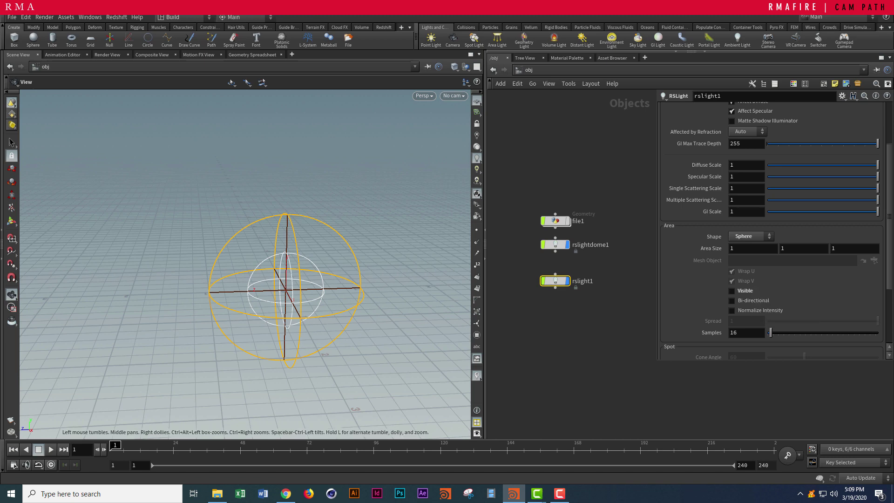
scroll(284, 304, up, 4)
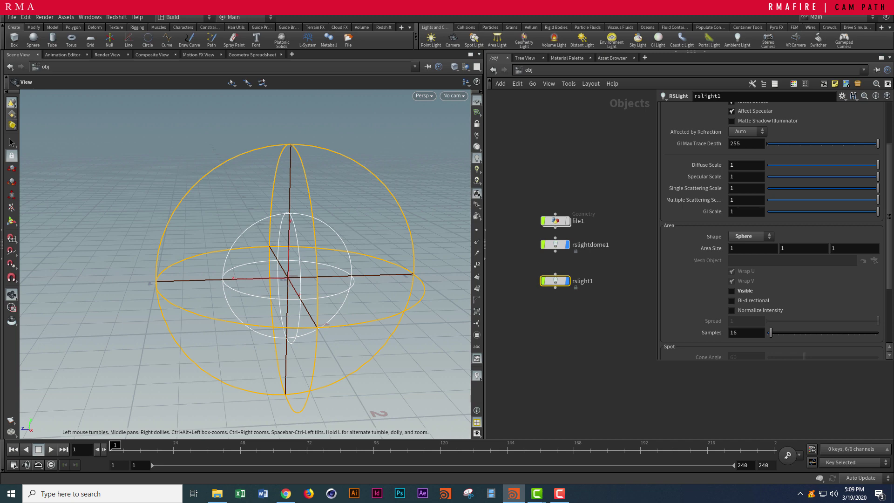
- Look through rslight1 in the viewport and lock the light to the view
click(453, 96)
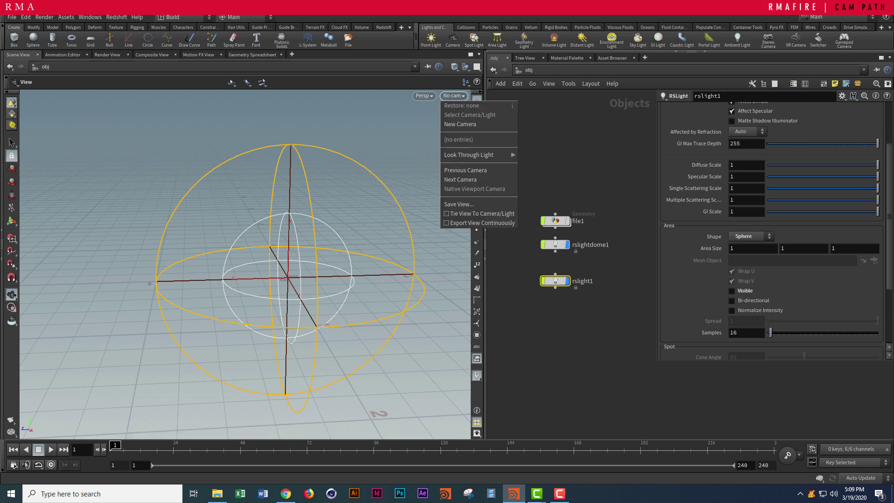
mouse_move(470, 155)
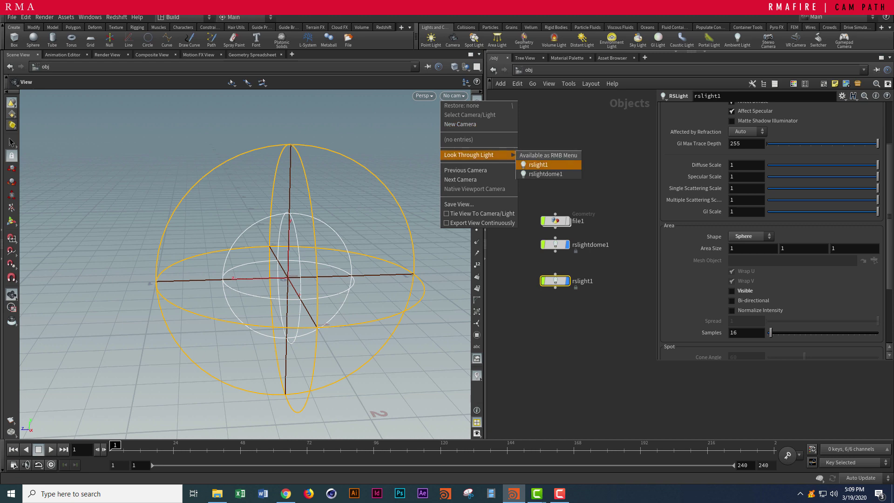
click(539, 164)
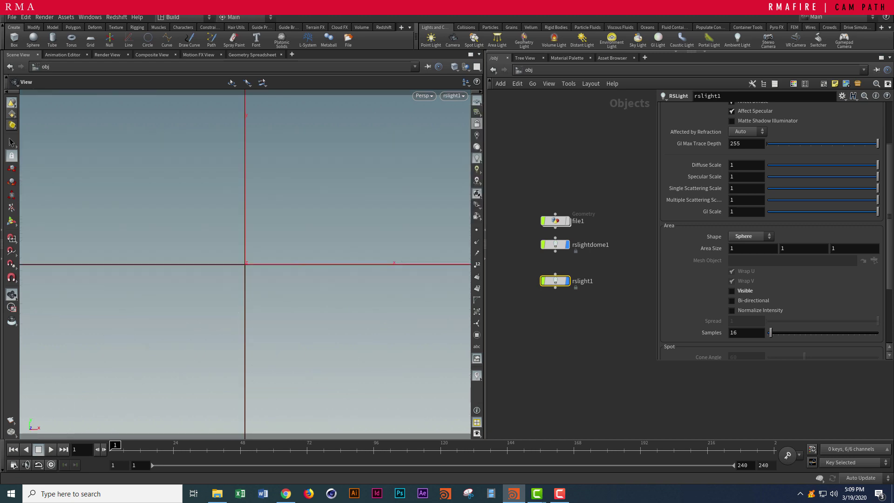
click(477, 124)
- Place rslight1 above and to one side of the dome light by navigating its view, then release the view lock
scroll(244, 264, down, 10)
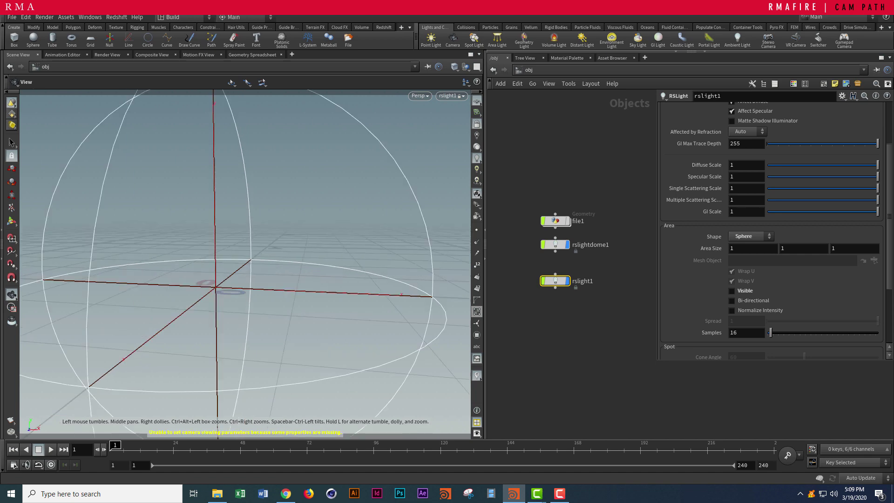
drag(279, 251, 266, 266)
scroll(245, 264, down, 5)
scroll(245, 264, up, 5)
middle_drag(279, 251, 248, 270)
click(477, 124)
- Duplicate rslight1 and move the copy to the opposite side of the dome light
drag(270, 261, 289, 258)
scroll(245, 265, down, 5)
middle_drag(289, 259, 256, 269)
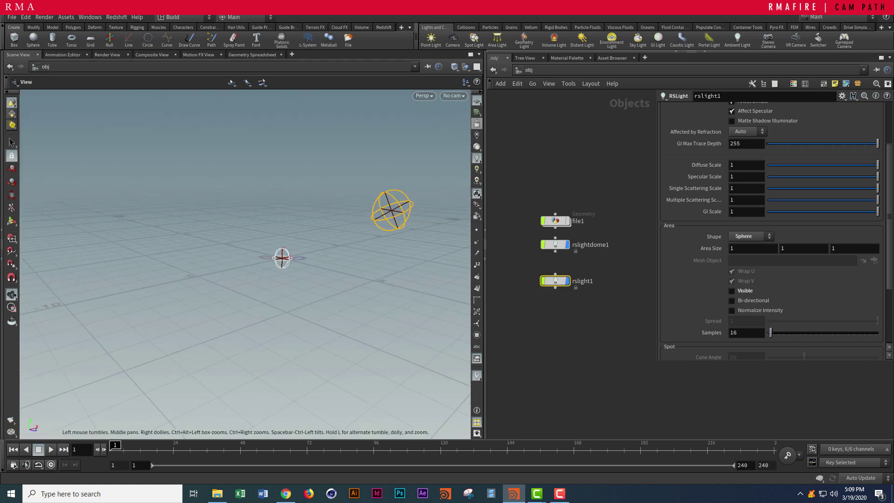
drag(316, 256, 249, 295)
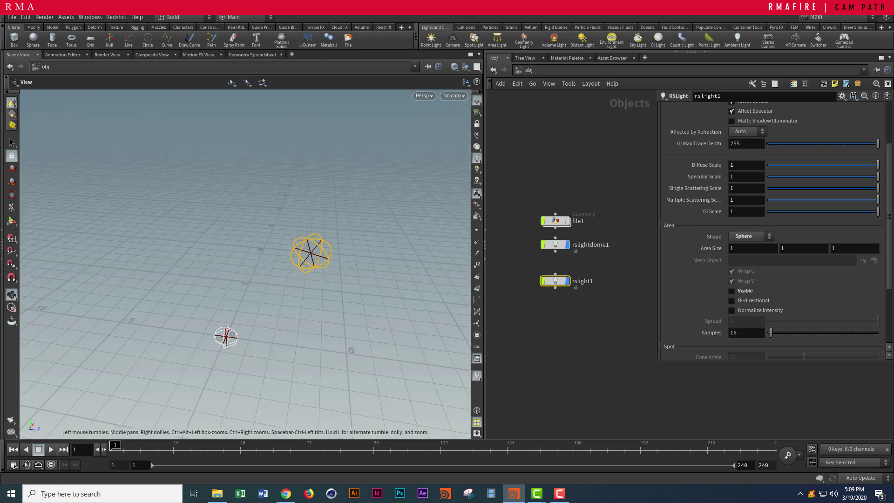
drag(298, 261, 210, 275)
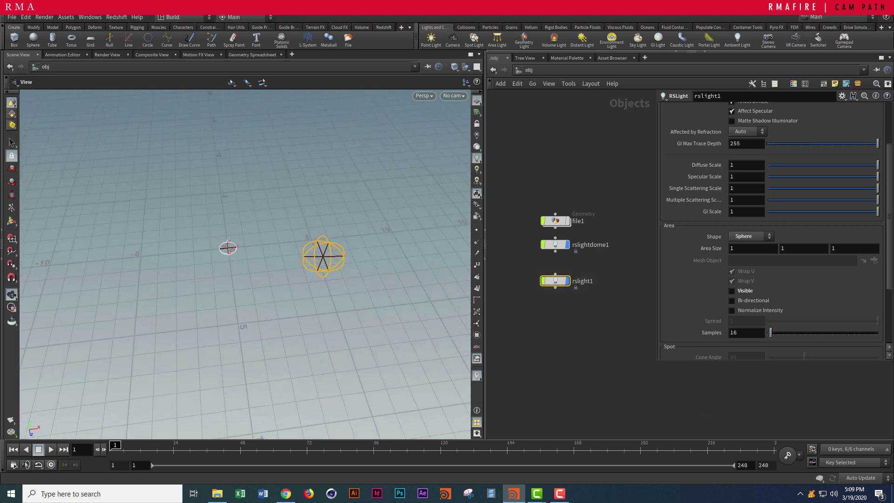
key(ctrl+c)
key(ctrl+v)
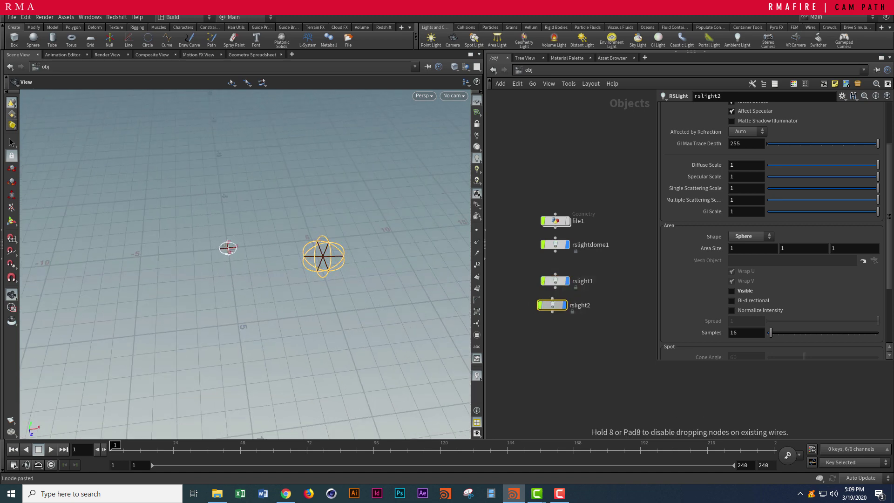
key(Return)
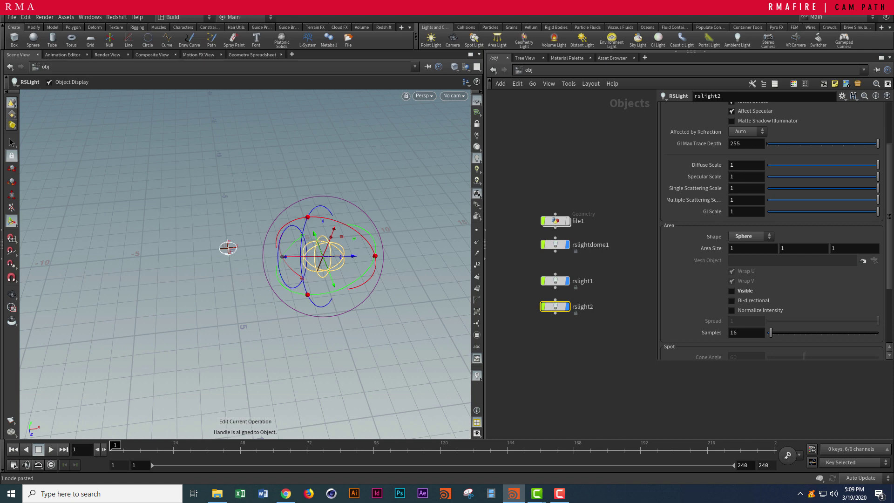
drag(322, 257, 93, 233)
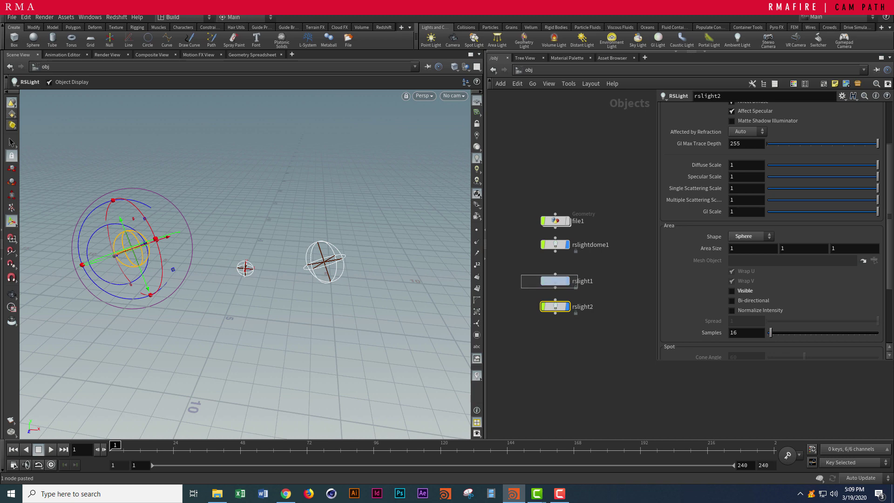
- Set the shader Intensity Multiplier of rslight2 to 50
click(555, 281)
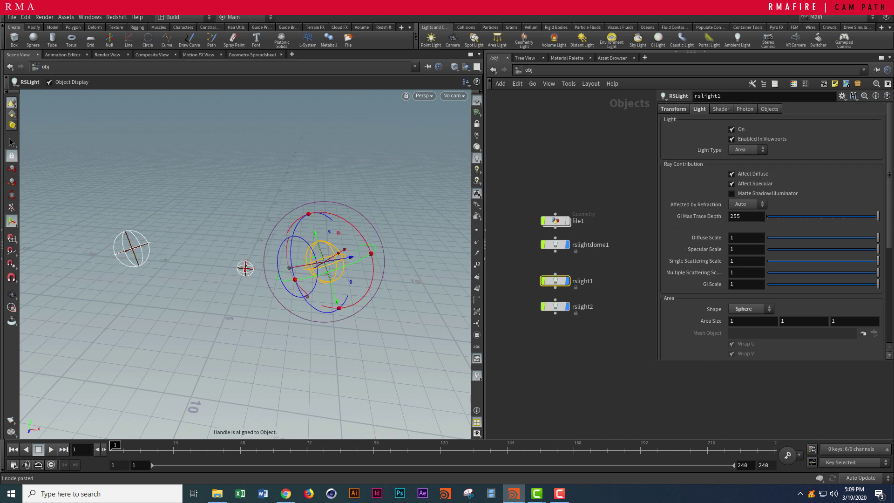
drag(524, 292, 599, 316)
click(720, 109)
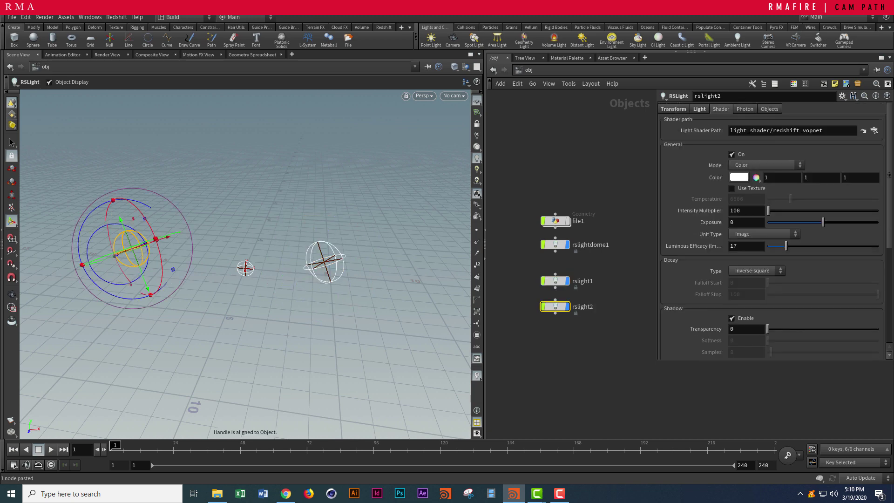
double_click(740, 211)
text(50)
key(Return)
- Tint the color of rslight2 pale cyan, ABFFFF
click(739, 177)
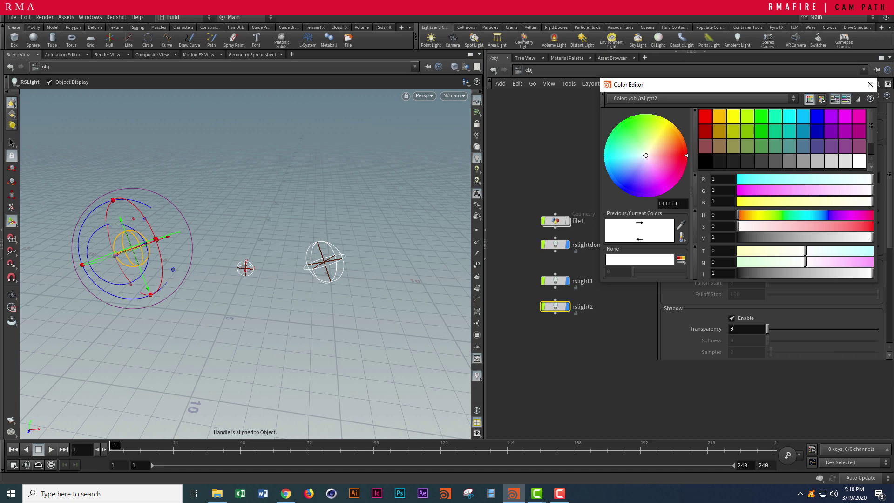
click(607, 156)
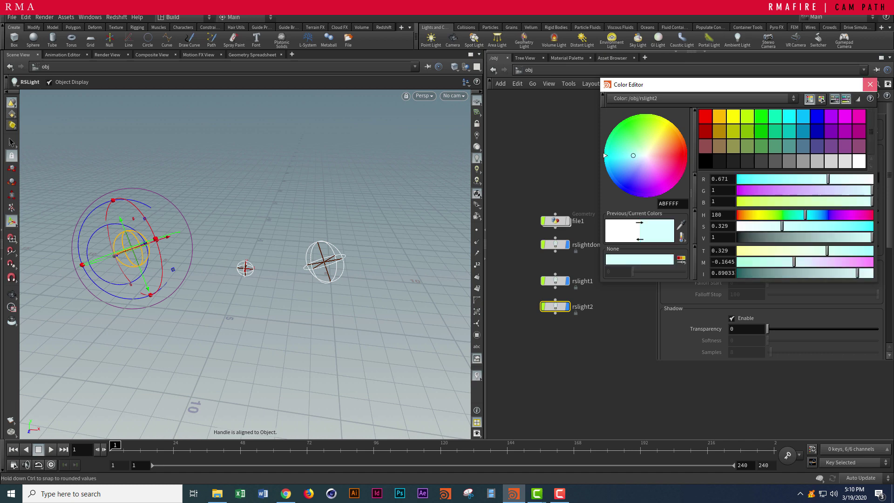
click(869, 85)
- Tint the color of rslight1 a pale warm orange, about 1, 0.8565, 0.713
click(556, 281)
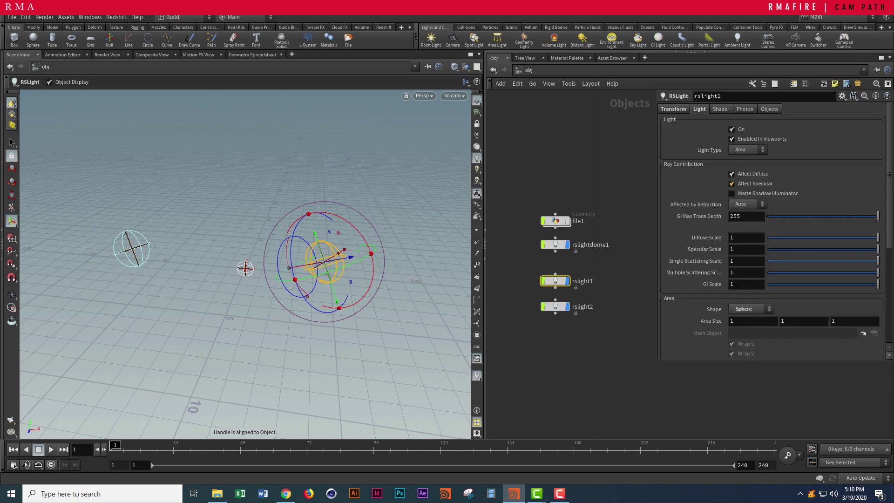
click(721, 109)
click(739, 178)
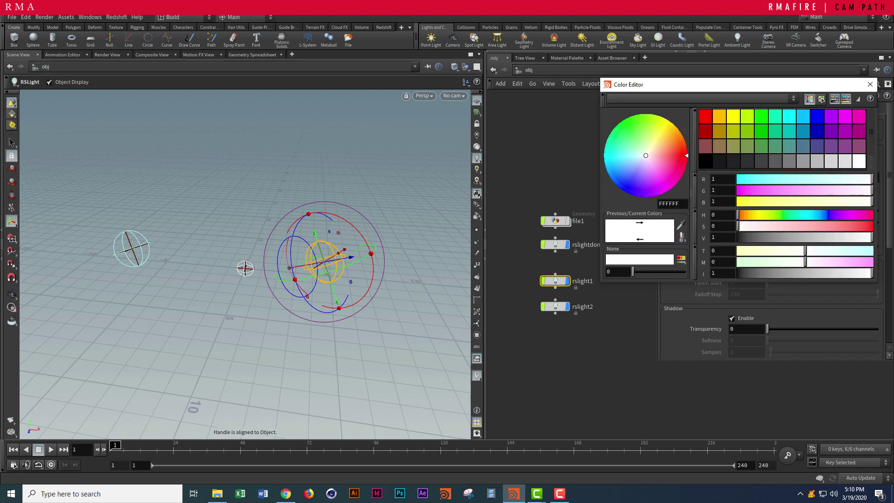
click(679, 136)
drag(679, 136, 655, 150)
click(870, 85)
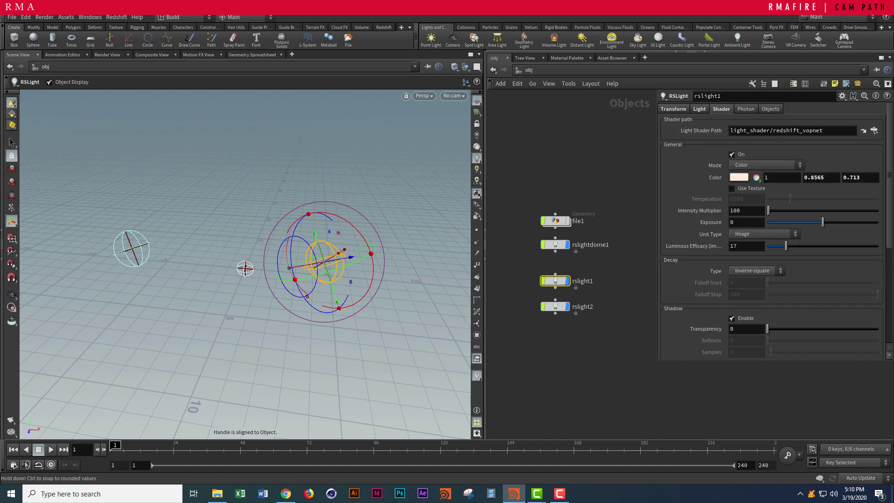
- Move the file1 node further above the light nodes and open its geometry network
alt+drag(289, 260, 317, 289)
key(Return)
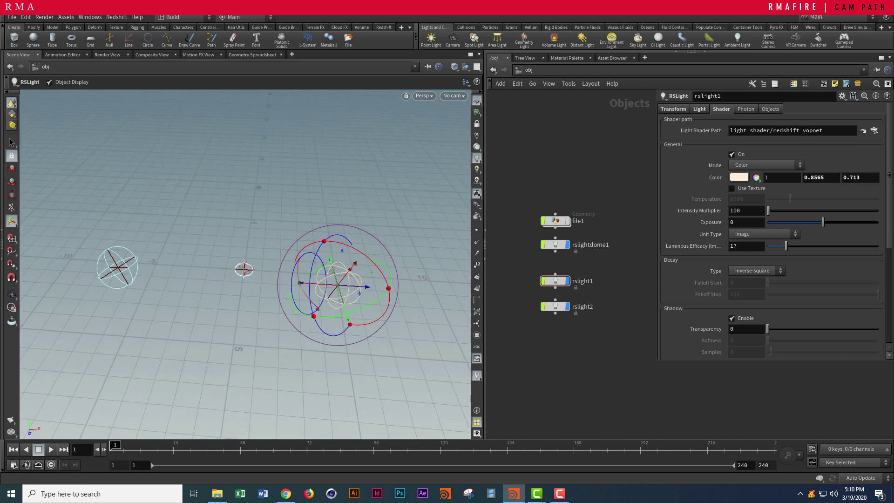
middle_drag(570, 205, 566, 246)
drag(551, 263, 551, 244)
click(550, 244)
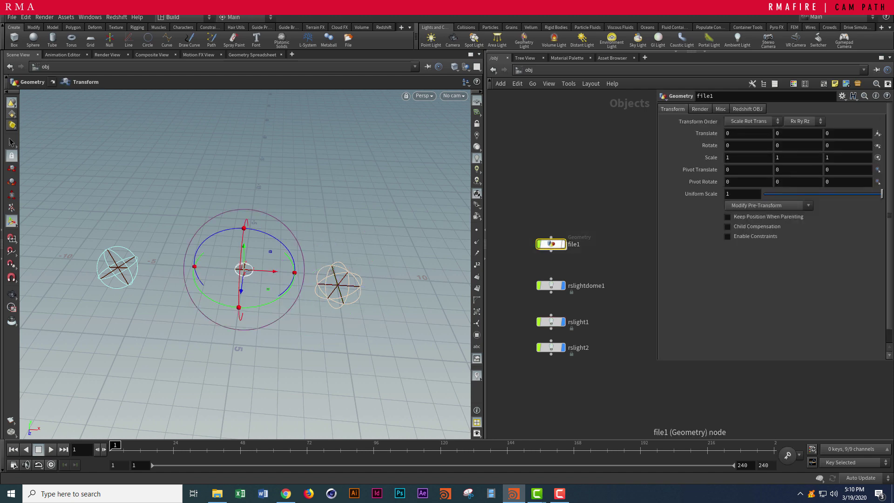
double_click(551, 244)
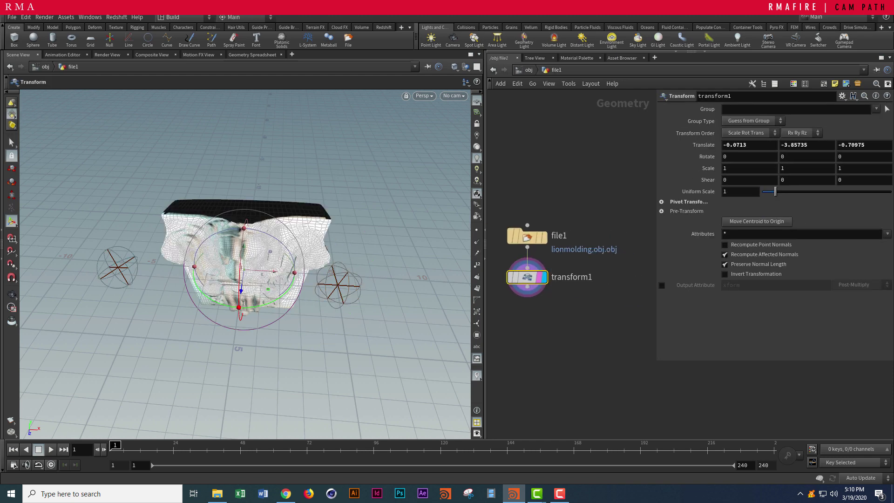
- Examine the imported lion molding mesh in the viewport up close and from the front
click(527, 237)
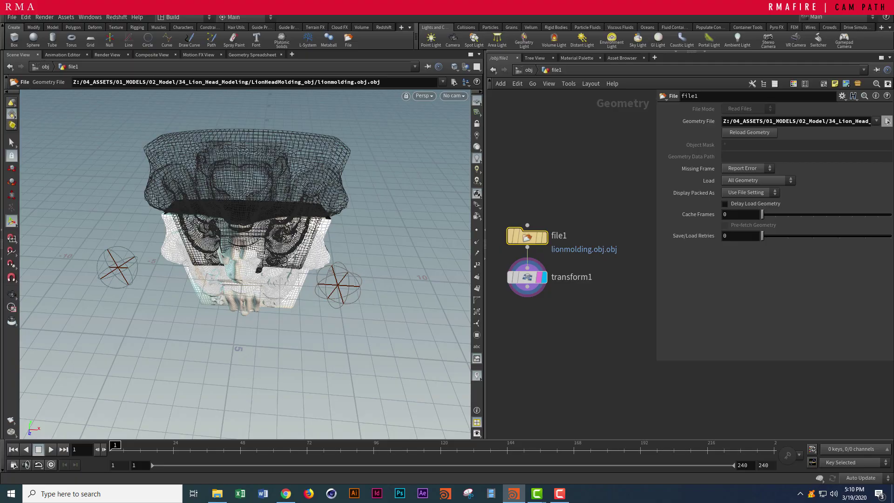
alt+right_drag(242, 251, 279, 280)
alt+drag(279, 280, 260, 233)
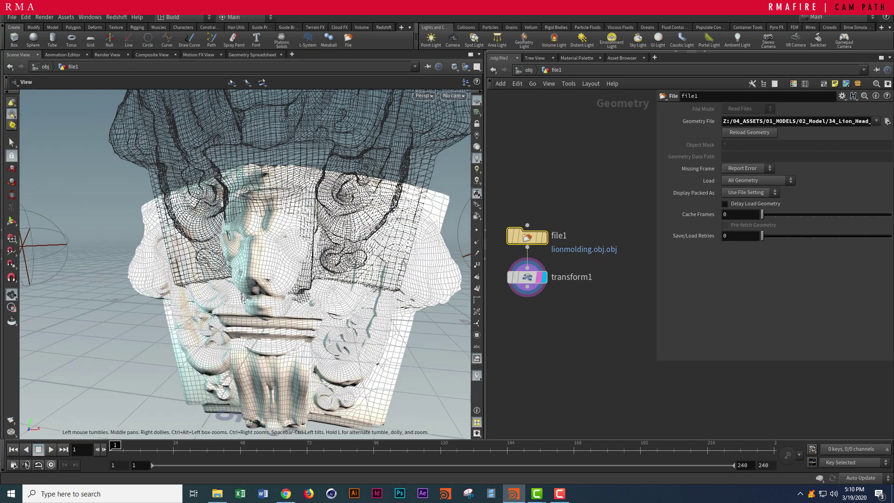
alt+right_drag(261, 233, 289, 256)
alt+drag(288, 256, 247, 247)
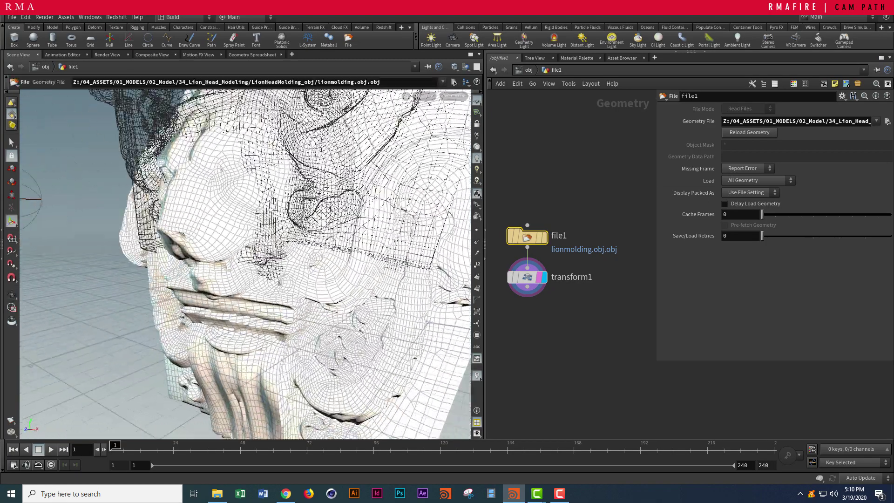
click(521, 196)
alt+right_drag(280, 252, 224, 224)
alt+drag(223, 252, 298, 228)
alt+right_drag(260, 233, 298, 261)
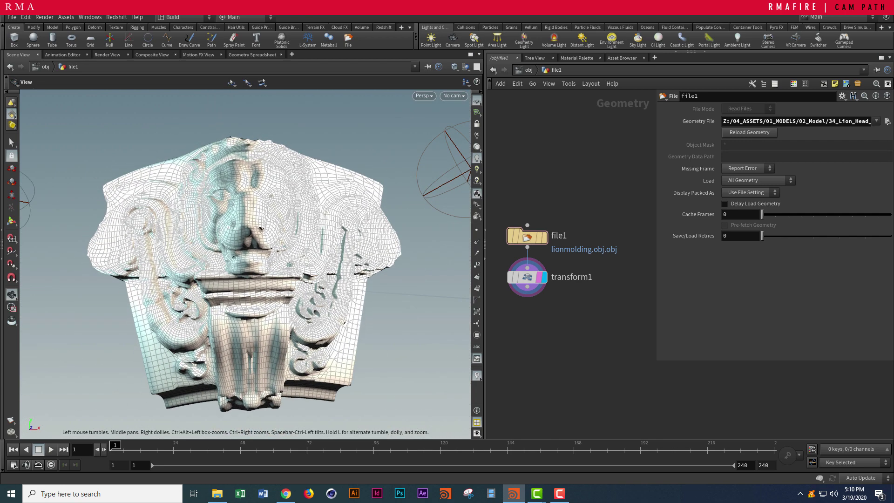
alt+drag(280, 251, 289, 250)
- Add a UV Quick Shade node below transform1, wire transform1's output into it and display it
drag(485, 279, 431, 289)
drag(505, 326, 534, 336)
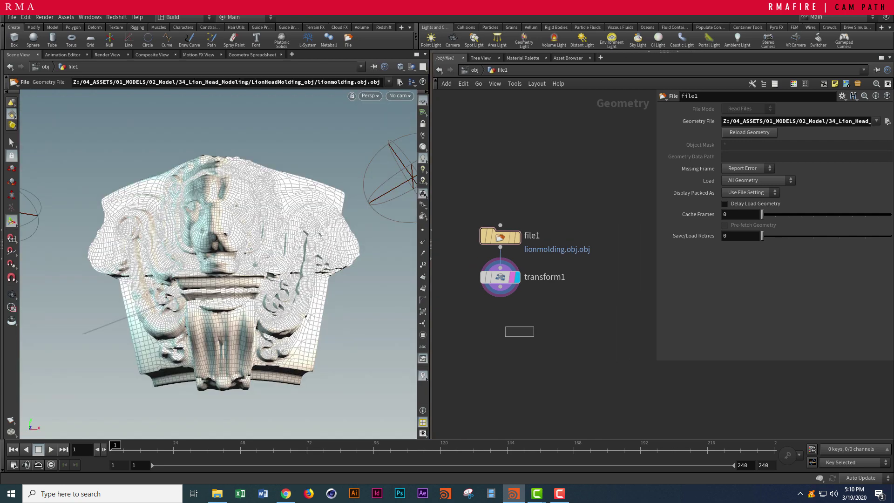
key(Tab)
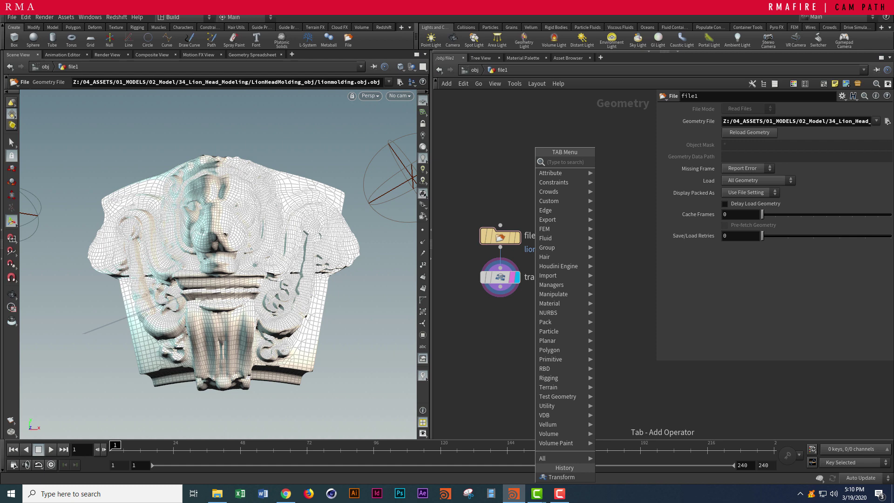
text(uvqui)
key(Return)
click(535, 336)
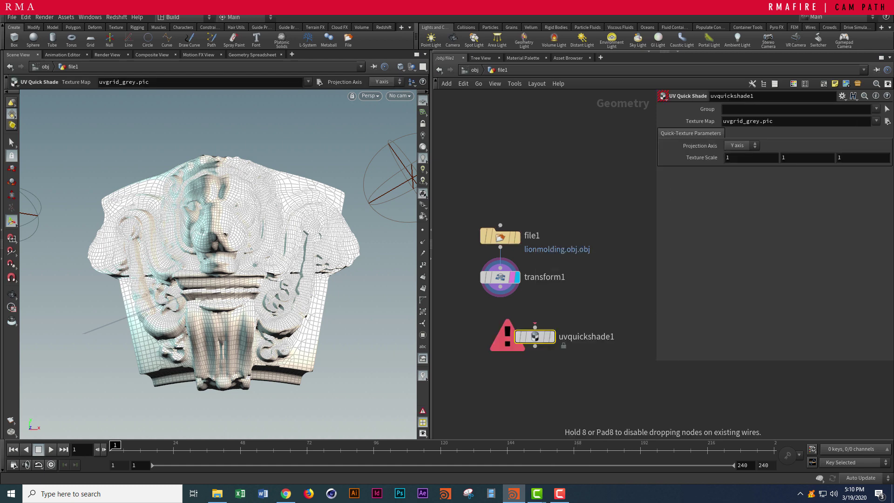
click(500, 287)
click(535, 327)
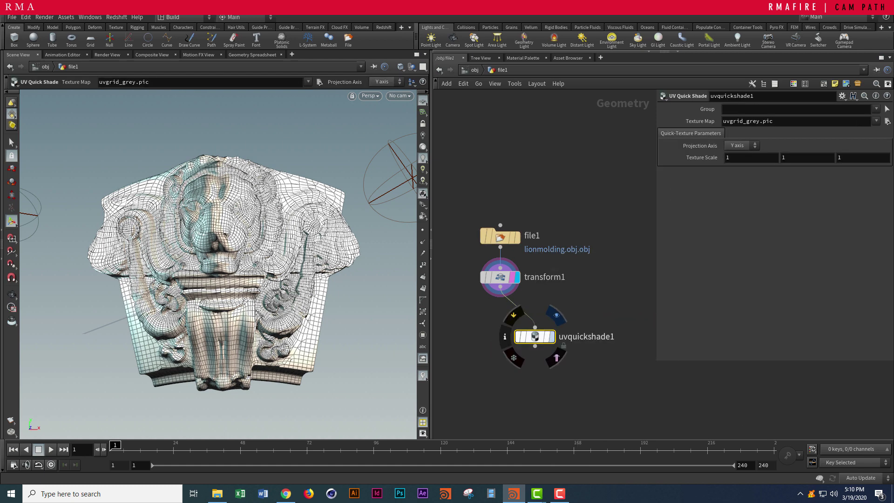
click(557, 315)
- At object level, turn off the dome light and both area lights, and display file1
alt+right_drag(219, 265, 261, 266)
alt+drag(233, 266, 265, 279)
key(u)
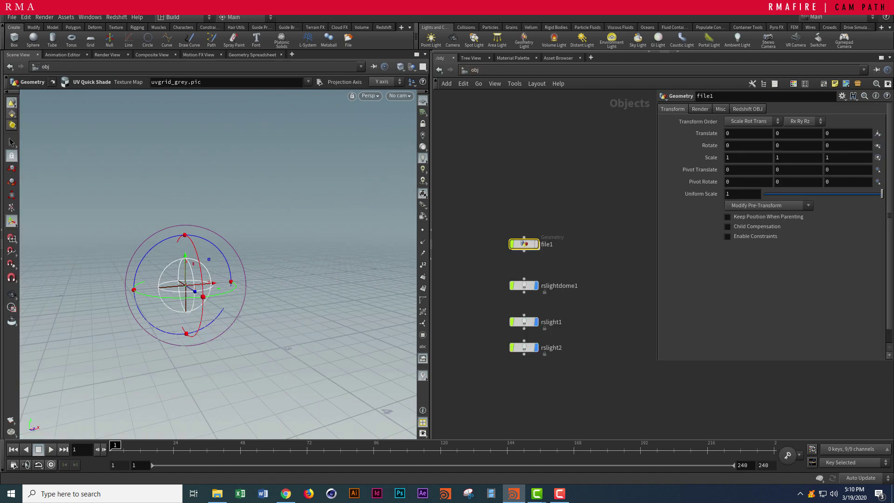
drag(475, 269, 557, 358)
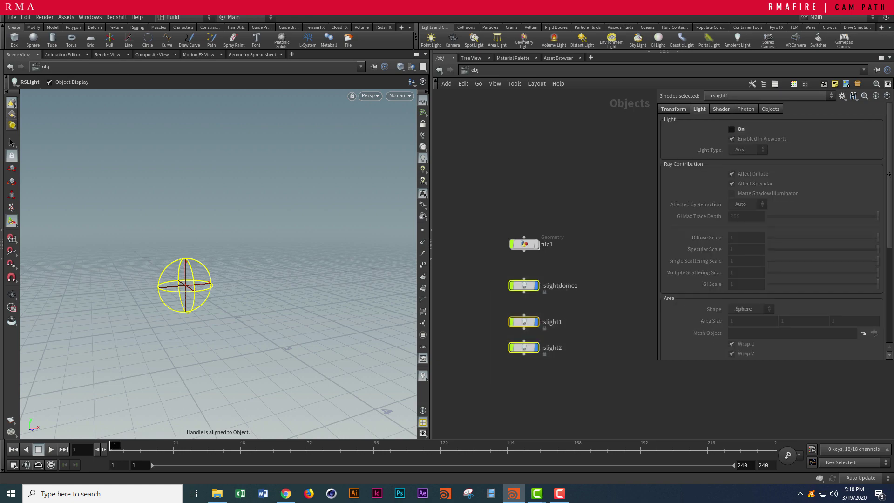
click(523, 244)
click(536, 244)
- Reopen the file1 network and examine the UV grid on the lion head from several angles
double_click(523, 244)
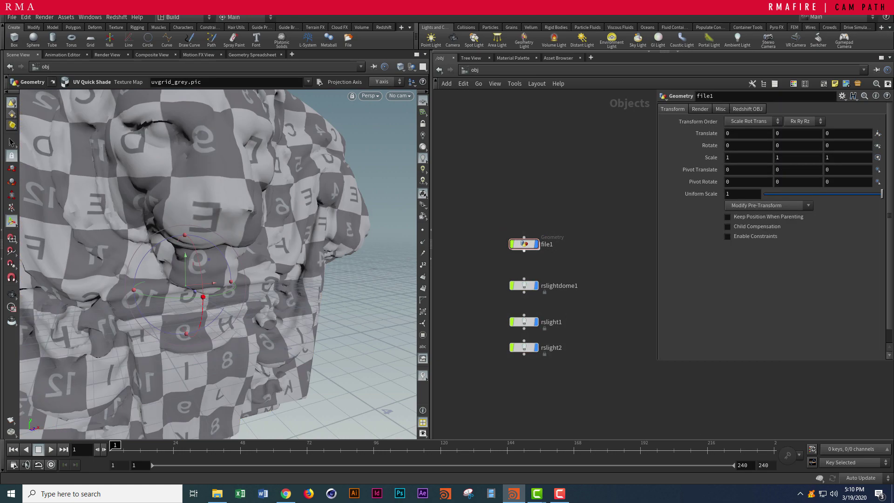
alt+drag(200, 261, 316, 251)
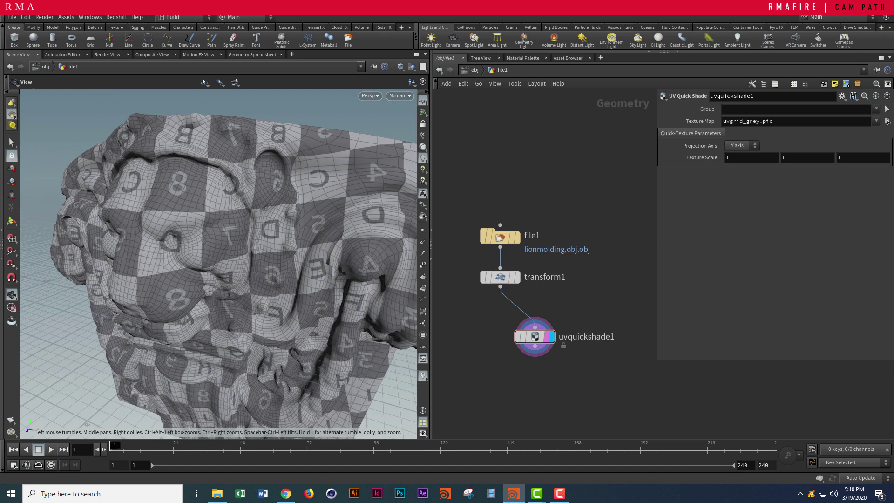
alt+right_drag(316, 251, 260, 251)
mouse_move(261, 251)
alt+mouse_down()
mouse_move(219, 252)
mouse_move(328, 252)
mouse_move(261, 266)
mouse_move(201, 263)
mouse_move(271, 246)
mouse_move(260, 239)
alt+mouse_up()
alt+right_drag(260, 240, 279, 242)
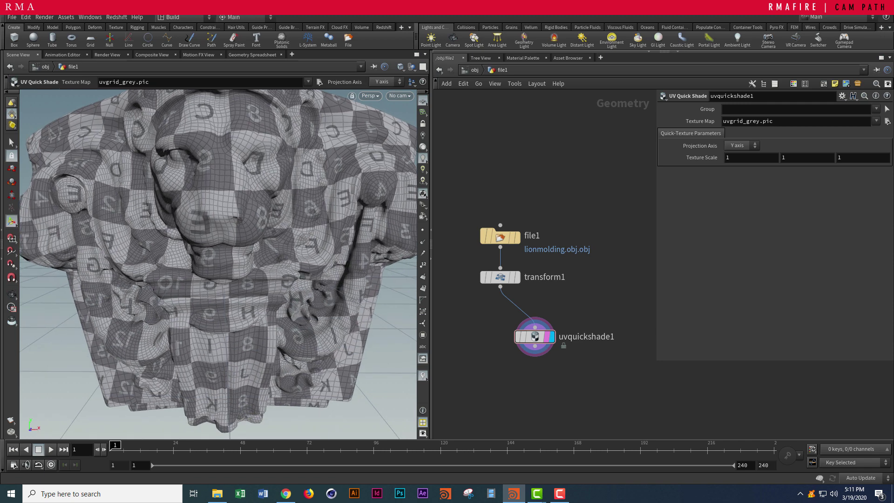
- Switch to File Explorer and find the 34_Lion_Head_Modeling preview in 04_ASSETS > 01_MODELS > 01_Image
click(218, 494)
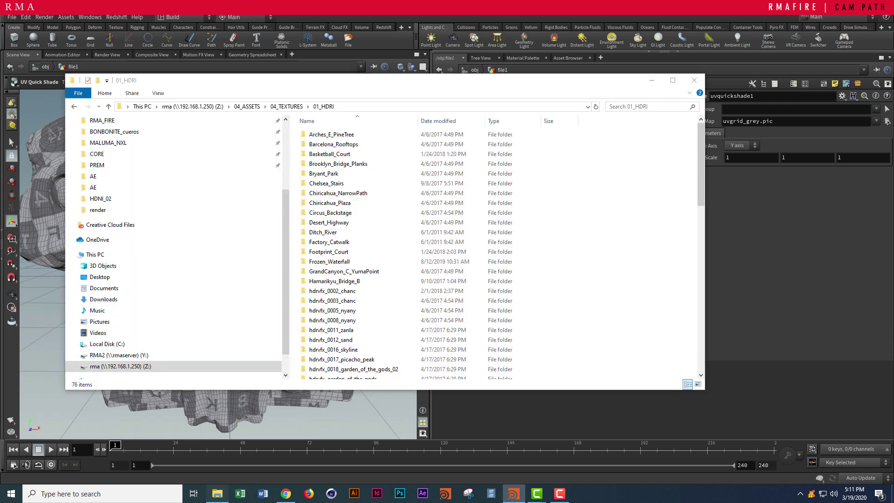
scroll(108, 143, up, 3)
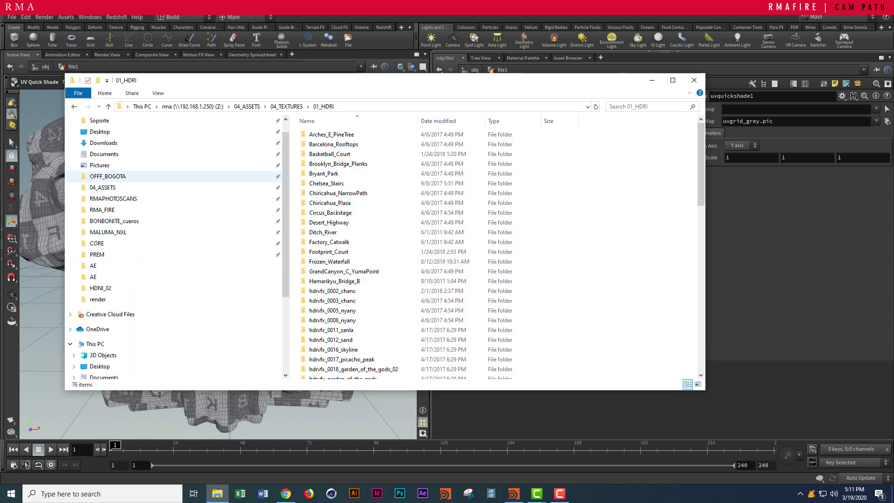
click(102, 187)
double_click(323, 134)
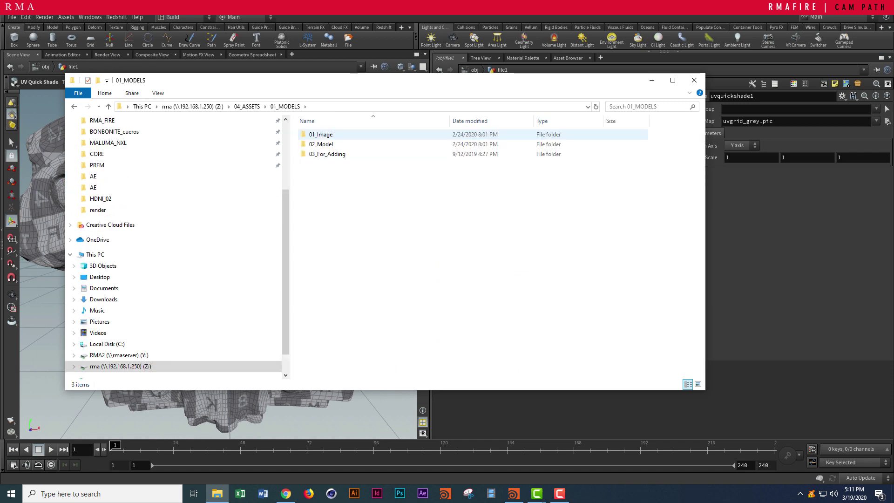
double_click(326, 134)
scroll(354, 288, down, 10)
scroll(360, 309, down, 5)
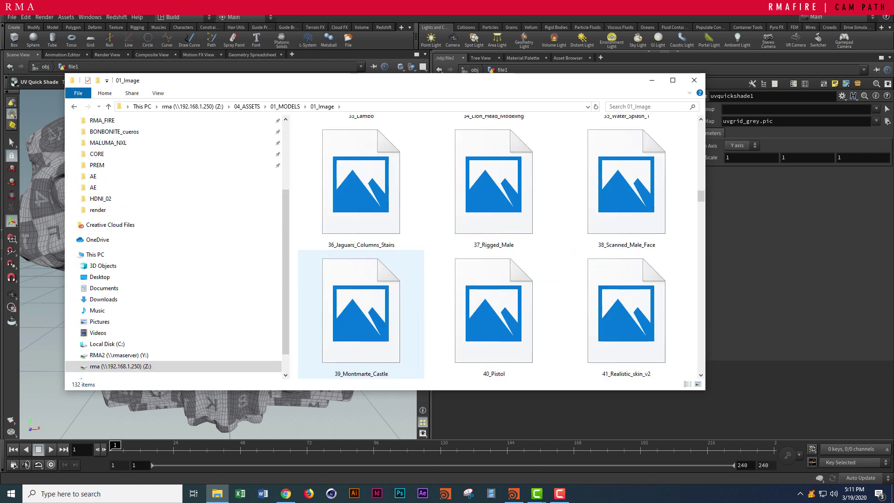
click(492, 177)
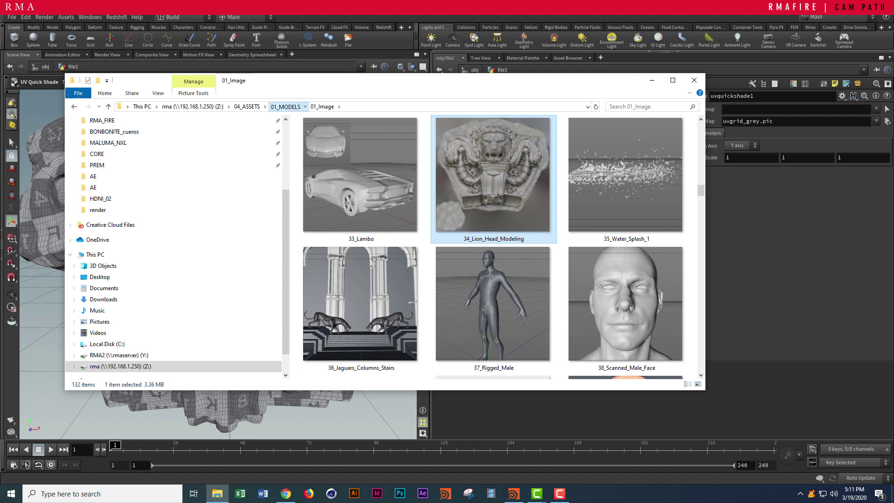
- Open the 34_Lion_Head_Modeling folder inside 01_MODELS > 02_Model and copy its path
click(285, 107)
double_click(326, 144)
scroll(401, 154, down, 7)
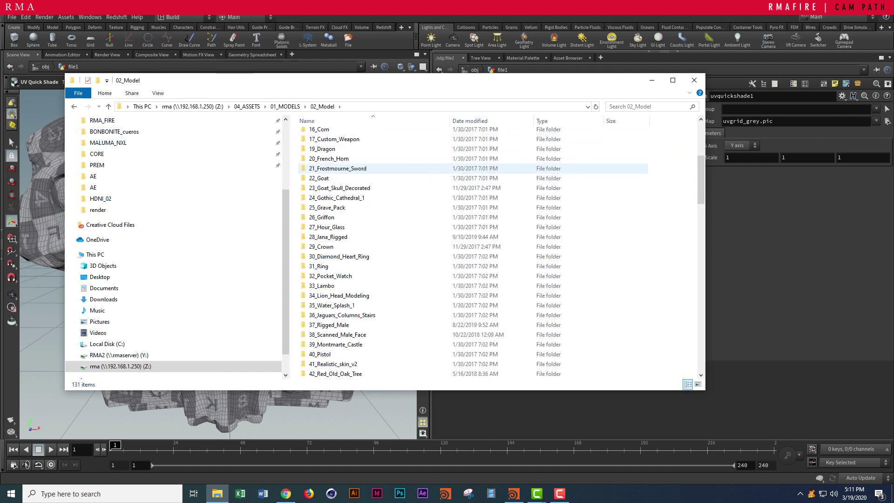
click(342, 256)
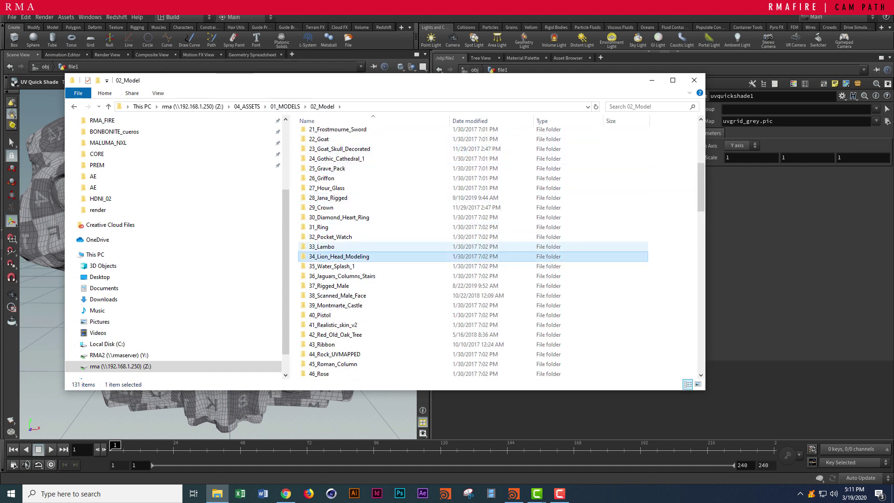
double_click(342, 256)
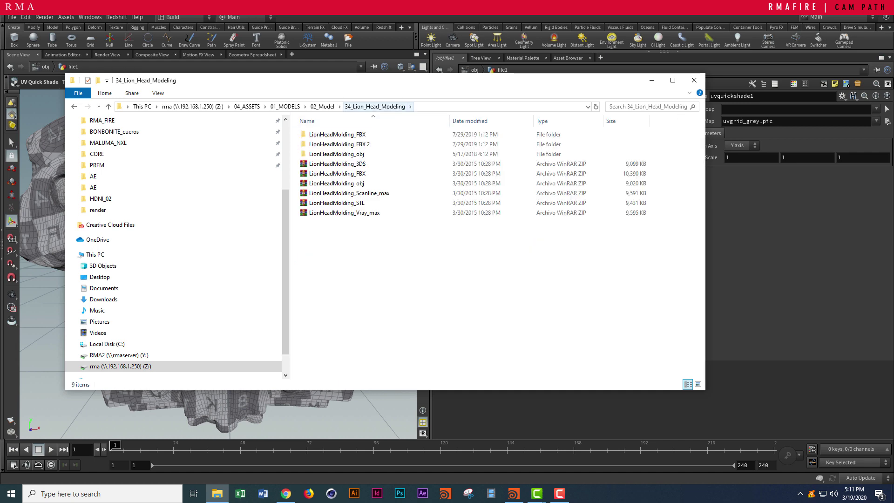
click(428, 107)
key(ctrl+c)
- Back in Houdini, load LionHead_D.jpg from the LionHeadMolding_obj folder at the copied path as the UV Quick Shade texture map
key(alt+Tab)
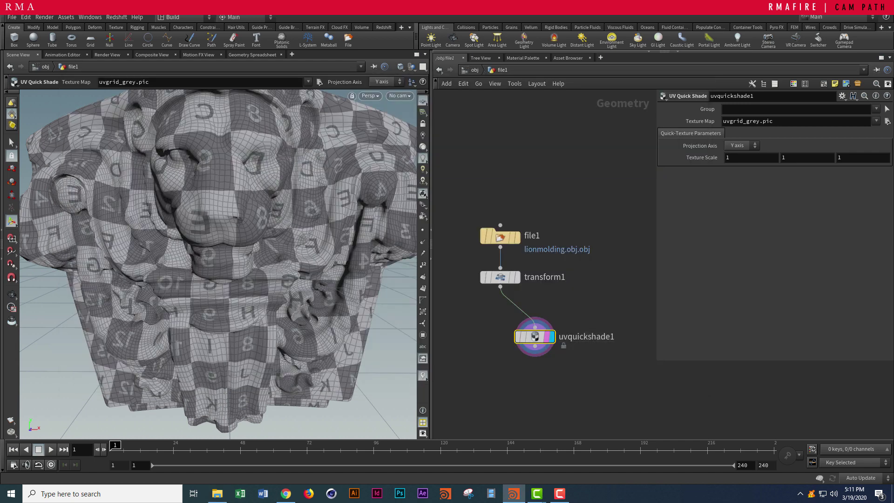
click(887, 121)
drag(533, 125, 2, 214)
key(ctrl+v)
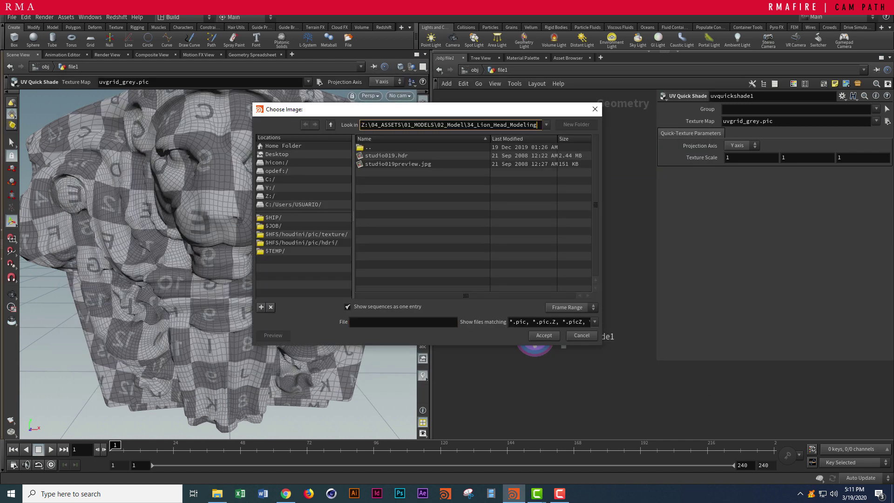
key(Return)
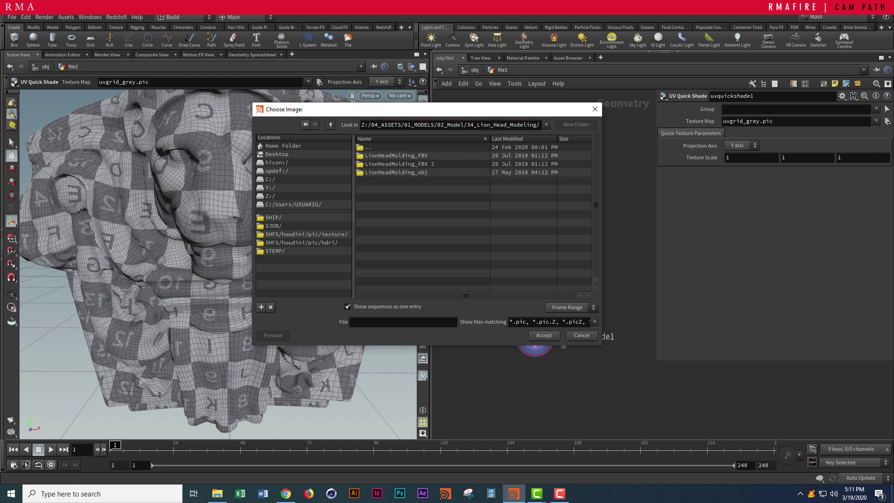
double_click(396, 172)
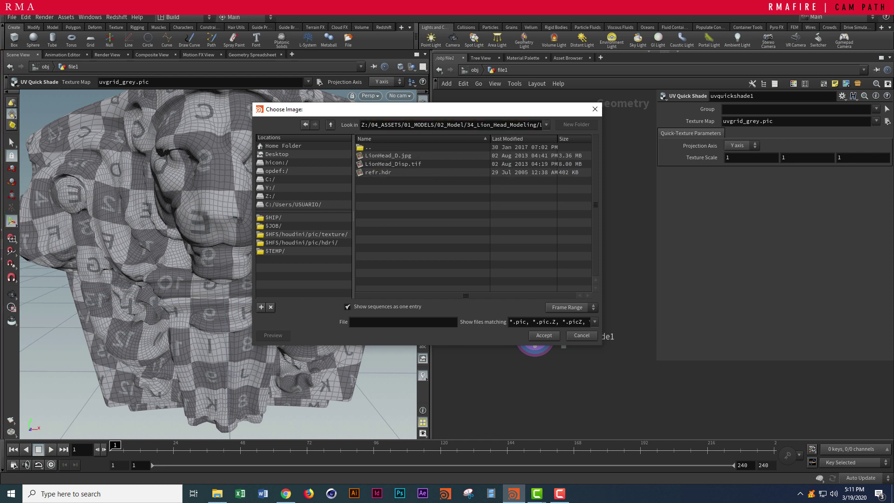
double_click(396, 155)
- Inspect how the diffuse texture maps onto the lion head from both sides and from the front
alt+drag(201, 261, 289, 261)
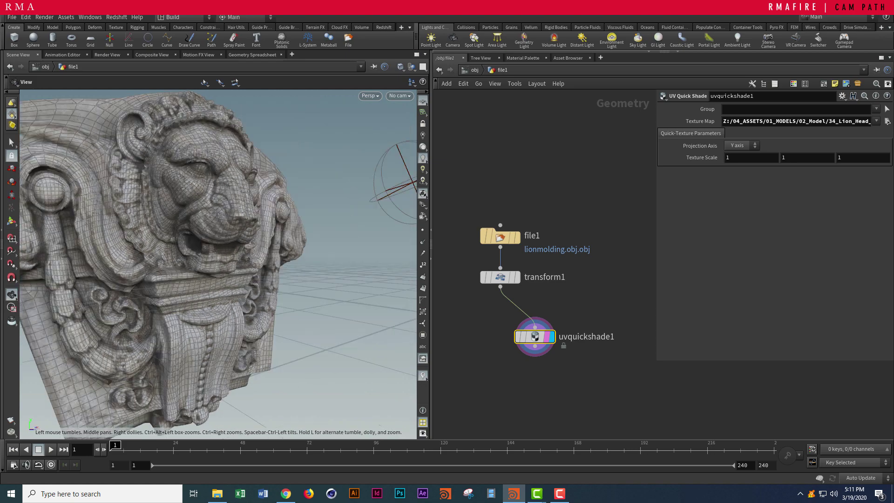
drag(551, 366, 588, 385)
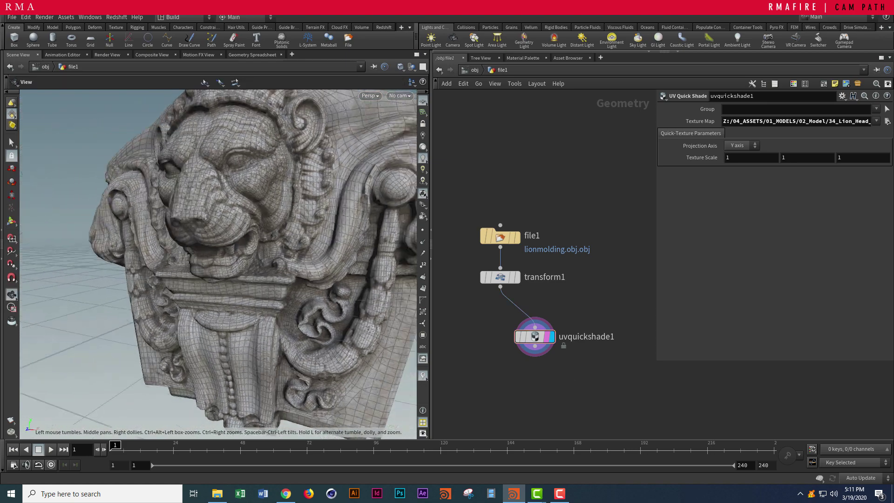
scroll(210, 261, down, 4)
scroll(210, 260, up, 3)
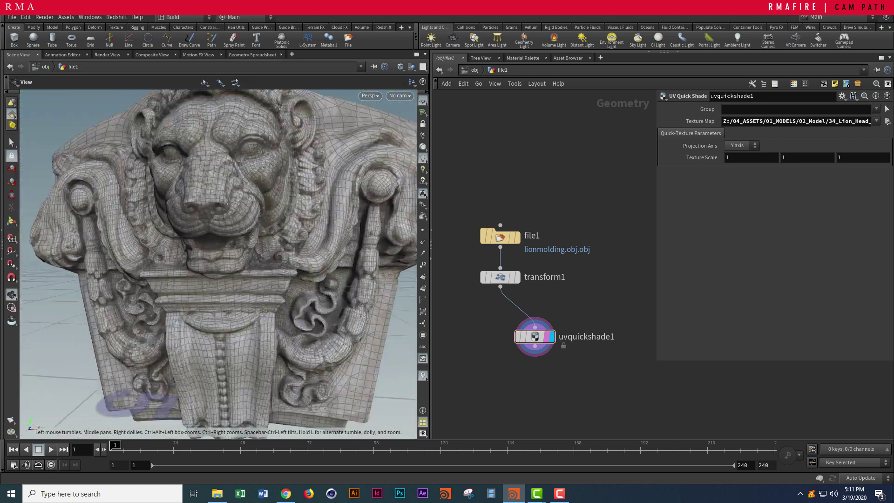
scroll(210, 261, down, 3)
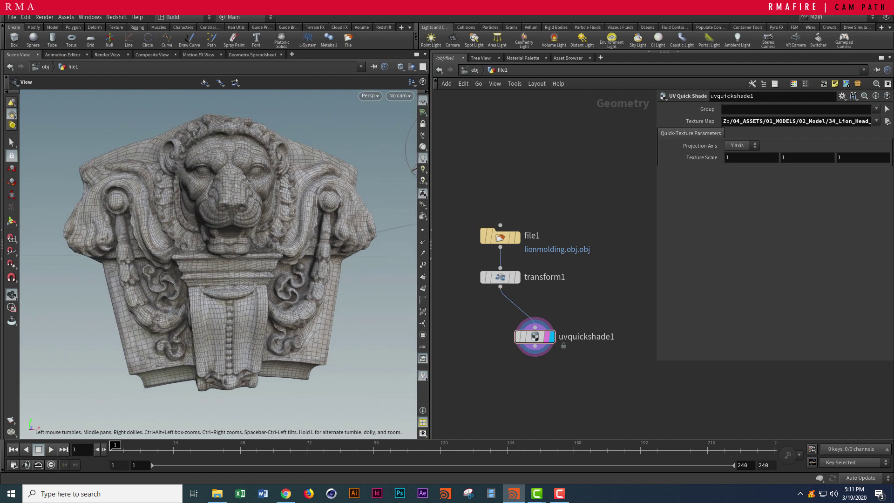
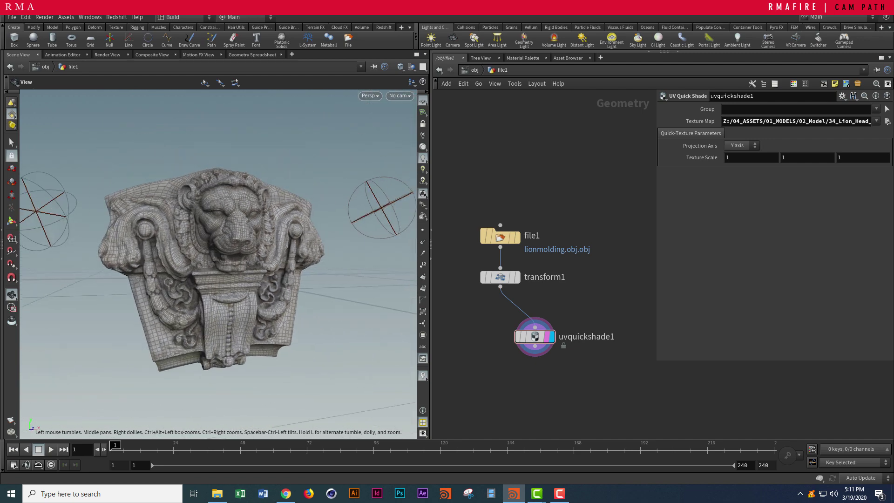
key(Return)
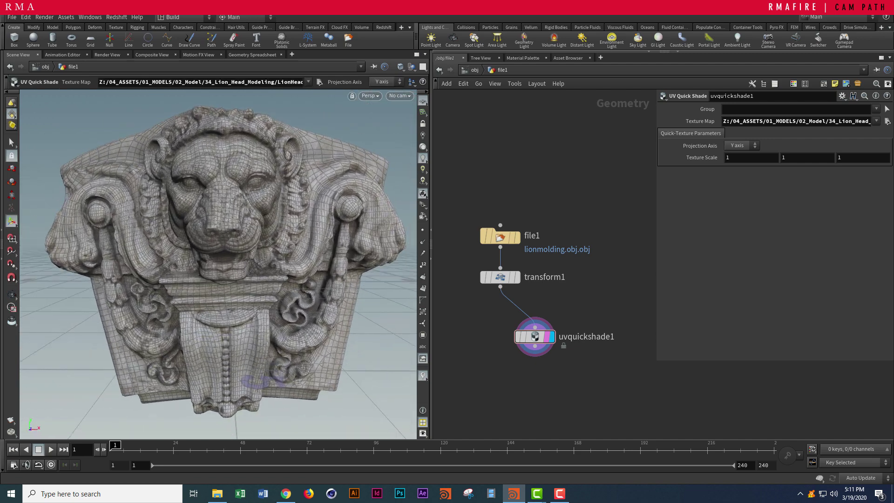
- Move uvquickshade1 aside and add a Material node below transform1
middle_drag(535, 326, 533, 283)
drag(535, 293, 582, 269)
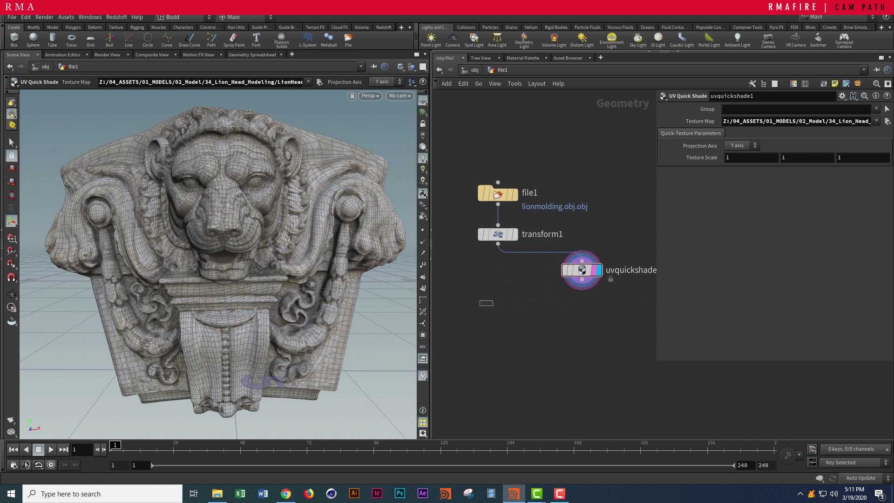
key(Tab)
text(mat)
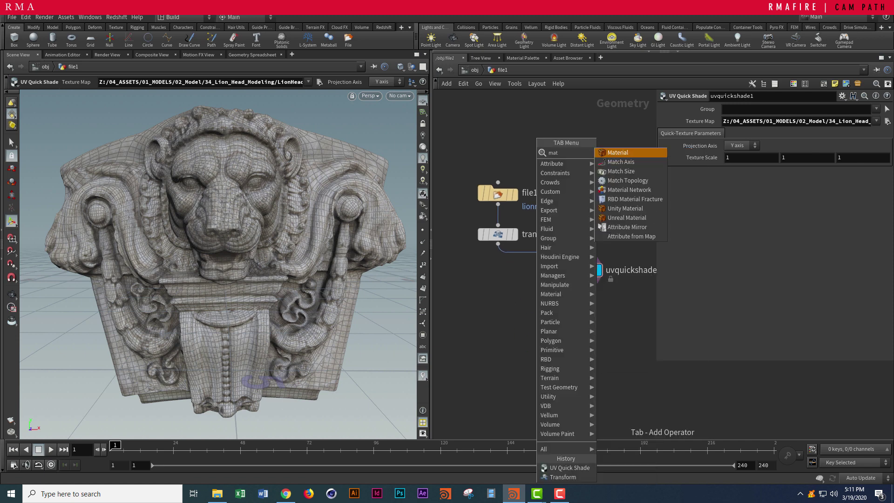
key(Return)
click(498, 341)
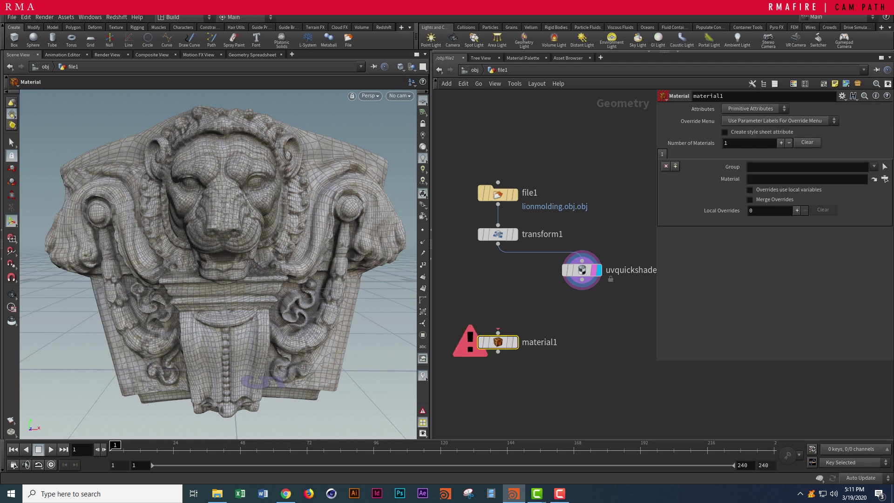
- Wire transform1 into material1, make material1 the displayed and rendered node, and place it closer beneath transform1
click(498, 244)
click(498, 333)
click(520, 322)
click(520, 363)
drag(498, 342, 499, 310)
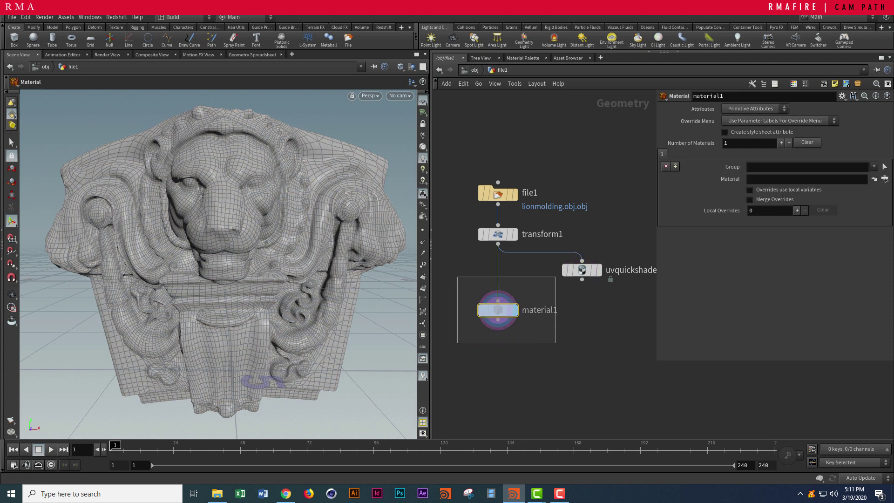
- Switch the network to mat and add a Redshift Material node
click(473, 70)
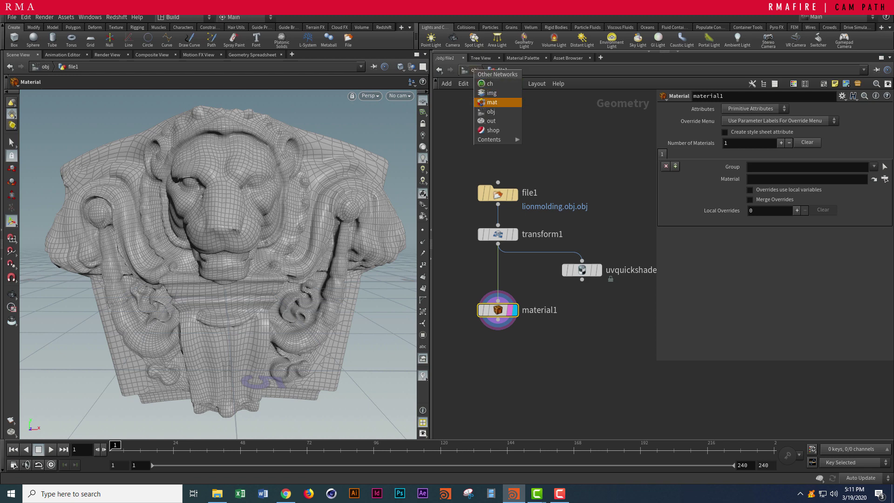
click(492, 102)
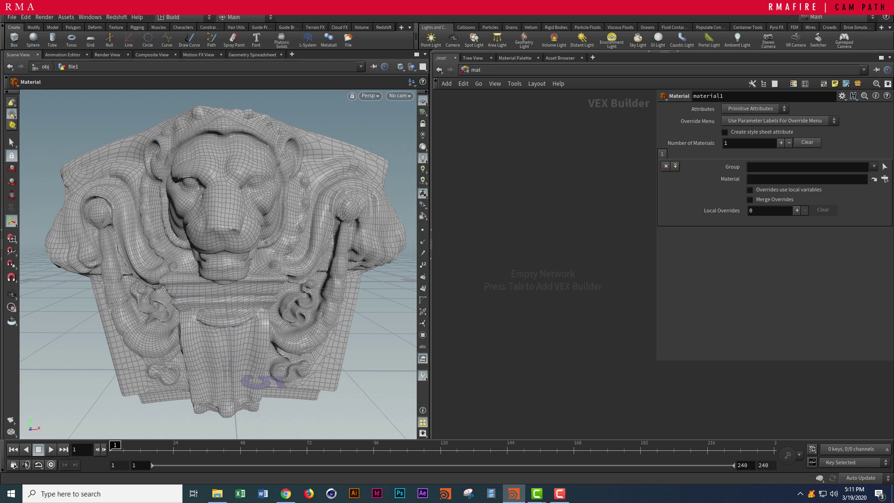
key(Tab)
text(reds)
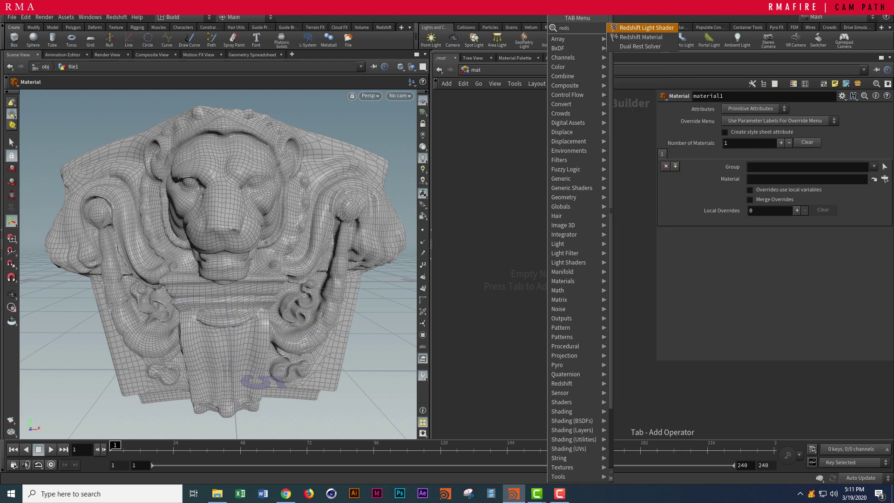
key(Down)
key(Return)
click(554, 263)
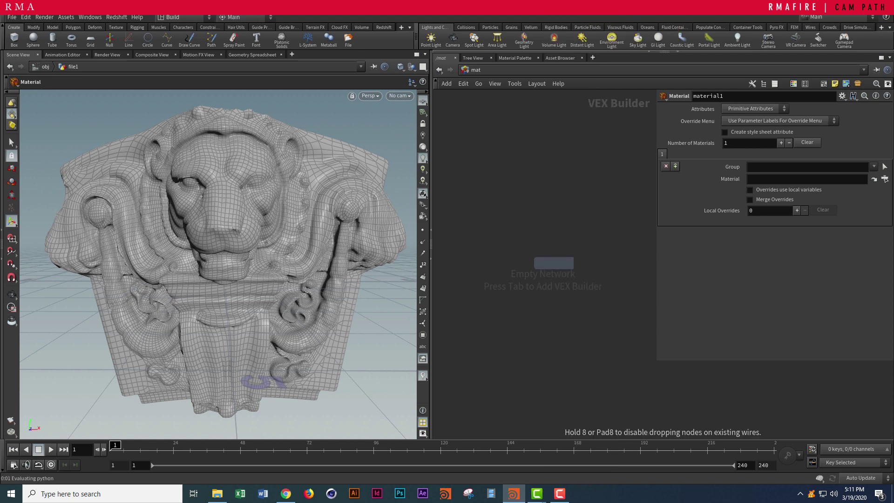
- Rename the Redshift Material node as base_texture
scroll(536, 252, up, 1)
click(535, 250)
text(a)
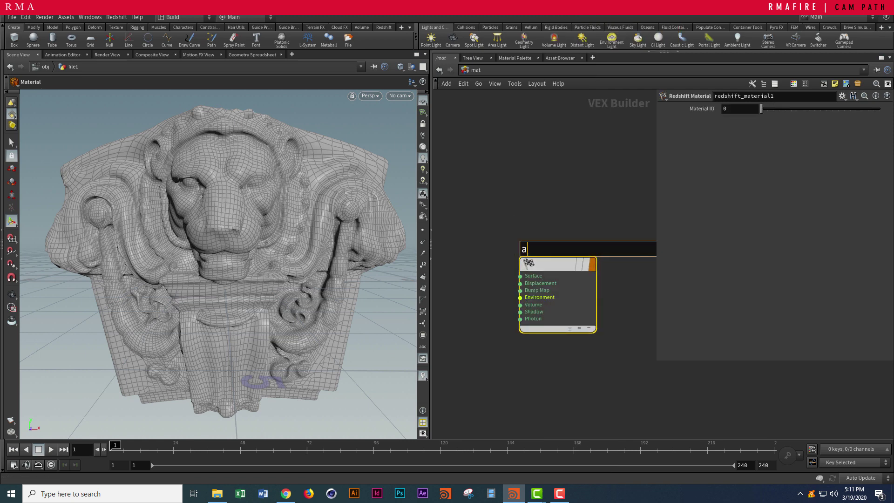
text(ase_texture)
key(Return)
- Add an RS Material node beside base_texture and connect its outColor to the Surface input
scroll(543, 218, down, 2)
middle_drag(543, 218, 623, 199)
scroll(623, 198, up, 1)
key(Tab)
text(rs mate)
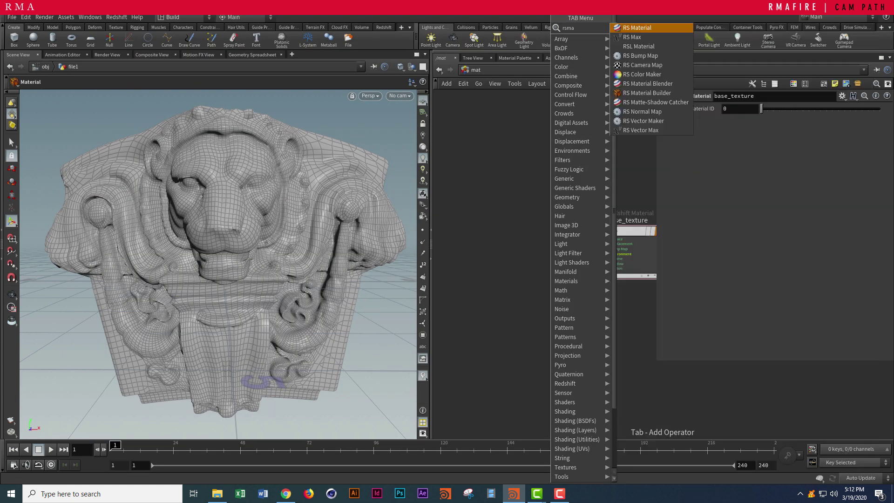
key(Return)
click(551, 226)
scroll(584, 237, up, 3)
click(570, 241)
click(623, 241)
- Expand the Base Properties inputs on the Material1 node
middle_drag(592, 293, 535, 296)
scroll(544, 302, down, 4)
scroll(535, 296, up, 3)
click(528, 253)
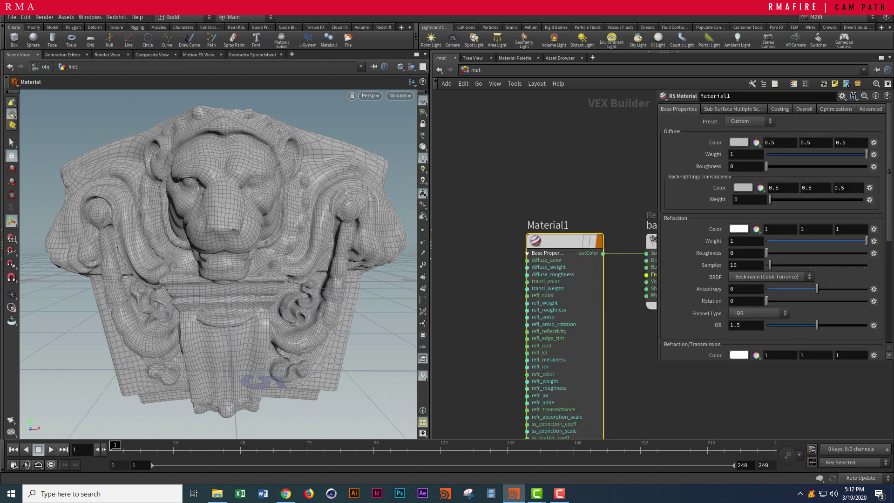
- Add an RS Texture node in front of Material1
scroll(528, 253, down, 3)
scroll(512, 270, up, 3)
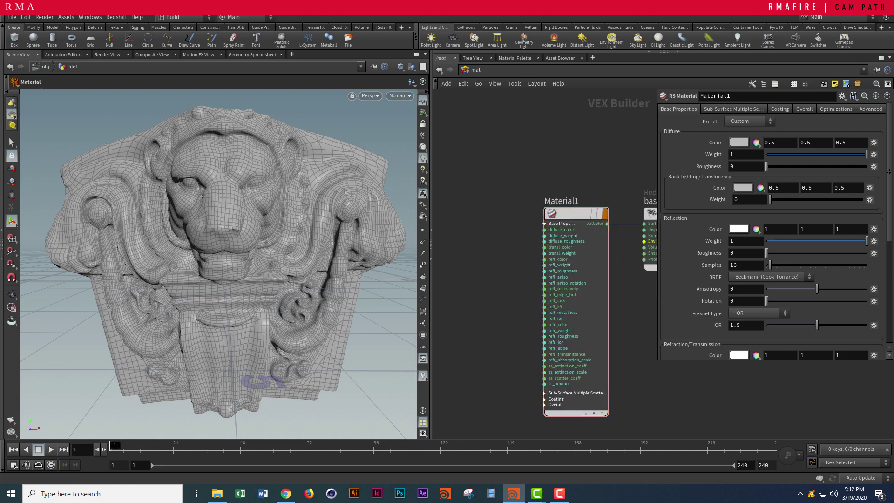
key(Tab)
text(rs tex)
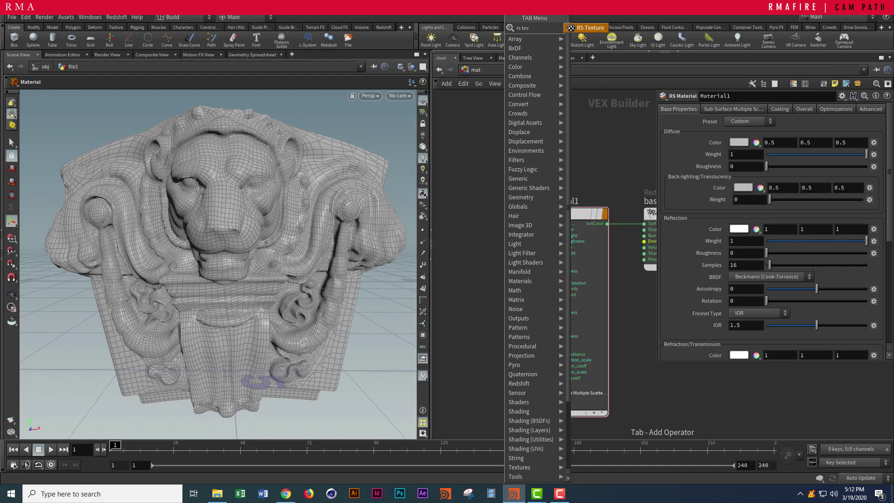
key(Return)
click(503, 238)
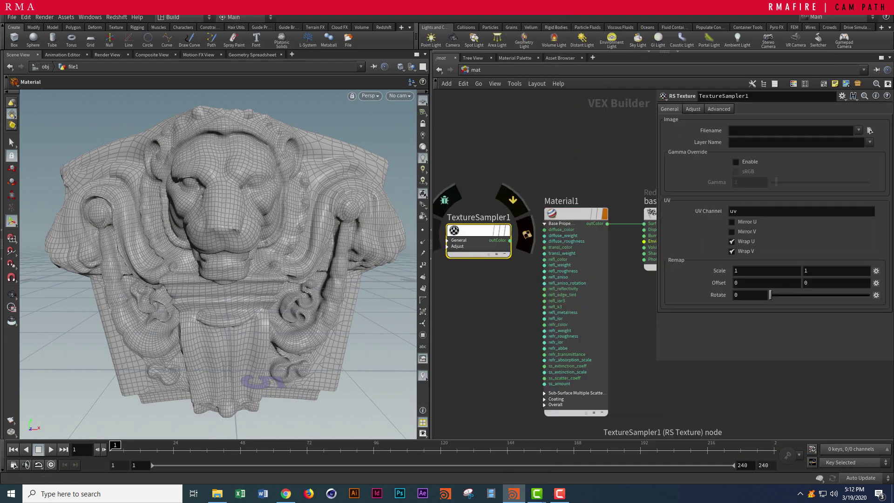
key(Tab)
text(tex)
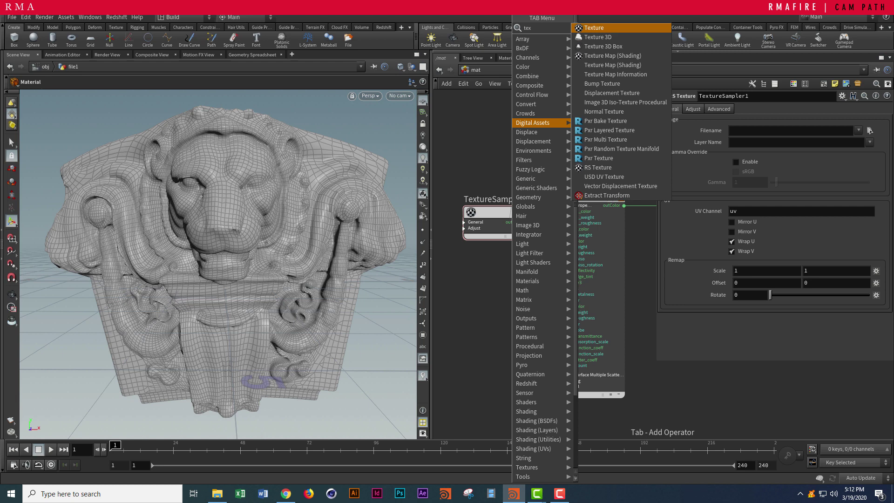
key(Return)
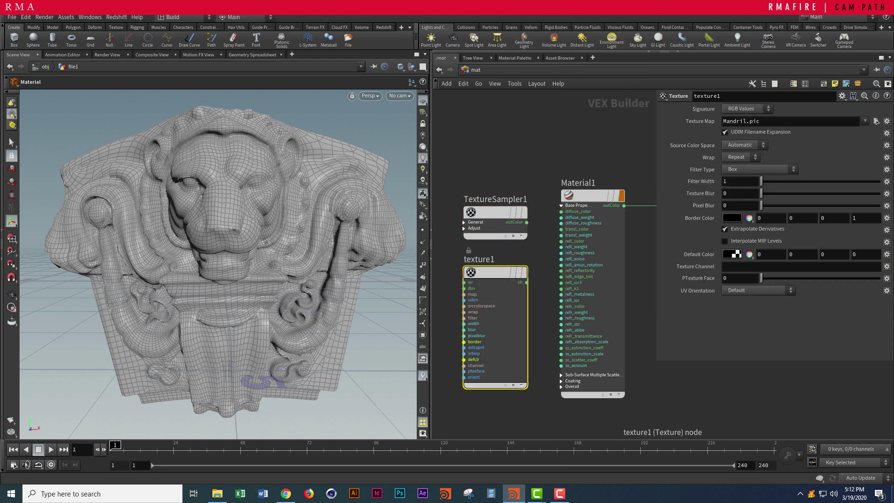
key(Delete)
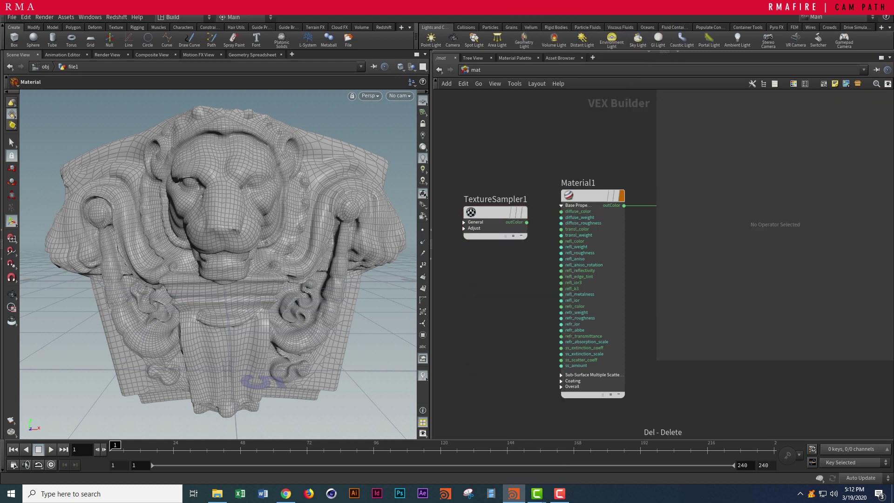
key(Tab)
text(r)
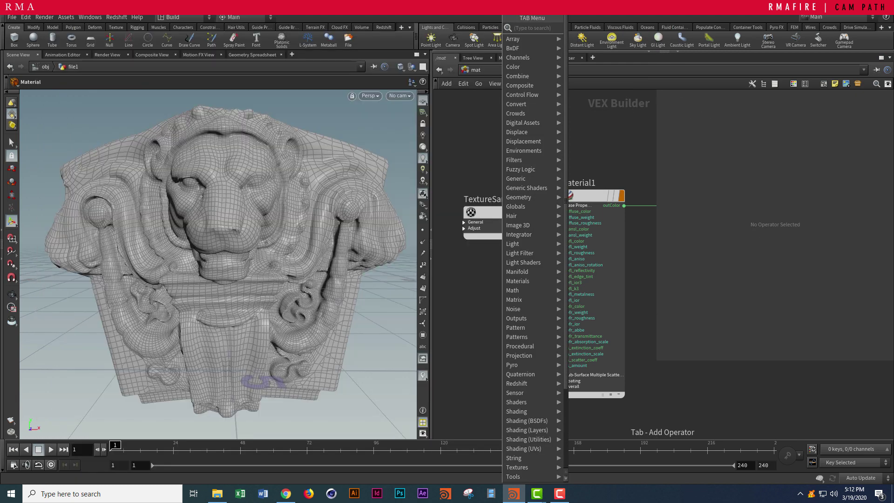
text(s te)
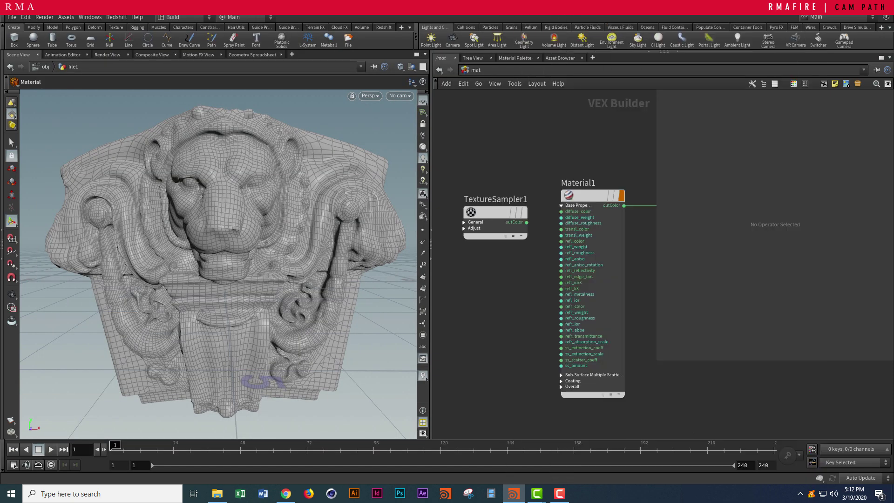
- Connect TextureSampler1's outColor to Material1's diffuse_color and load LionHead_D.jpg as its image file
drag(527, 223, 561, 211)
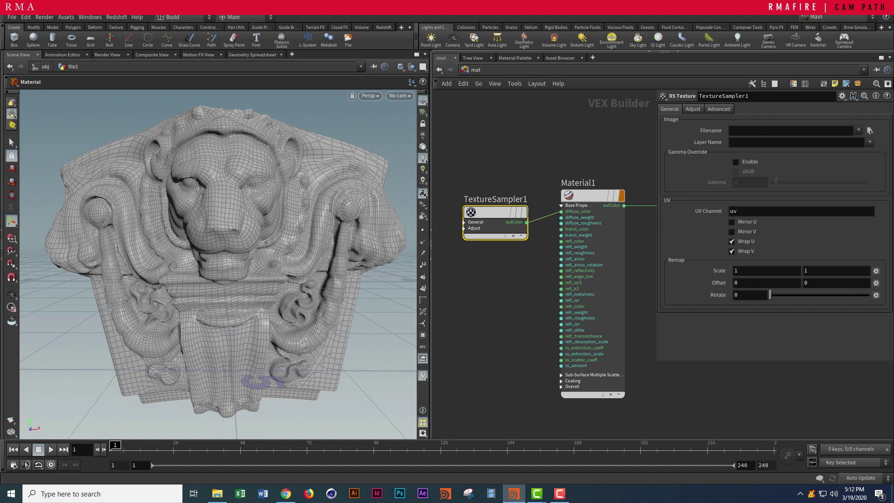
click(870, 131)
double_click(389, 155)
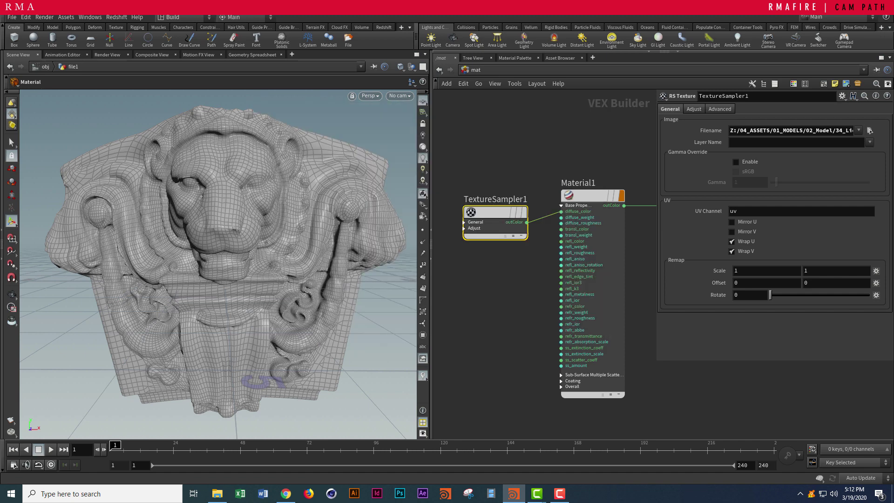
- Duplicate TextureSampler1 and load LionHead_Disp.tif as the copy's image file
scroll(505, 280, down, 2)
drag(498, 237, 497, 232)
key(ctrl+c)
key(ctrl+v)
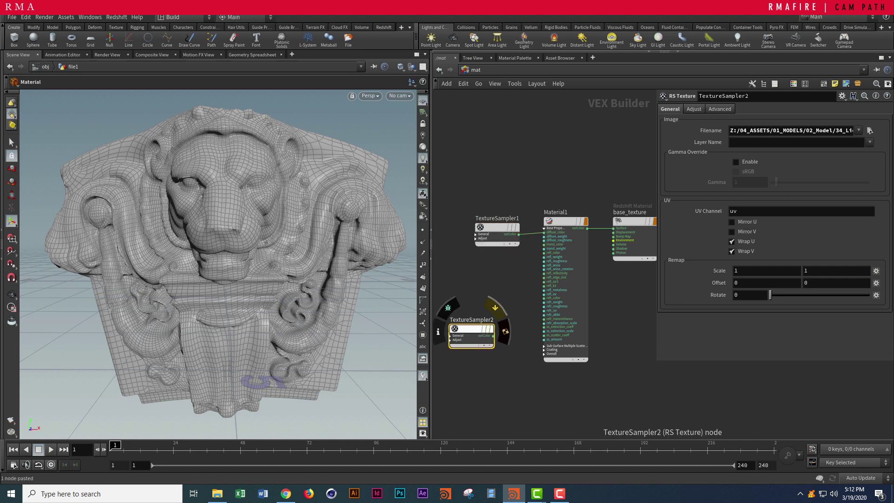
click(869, 130)
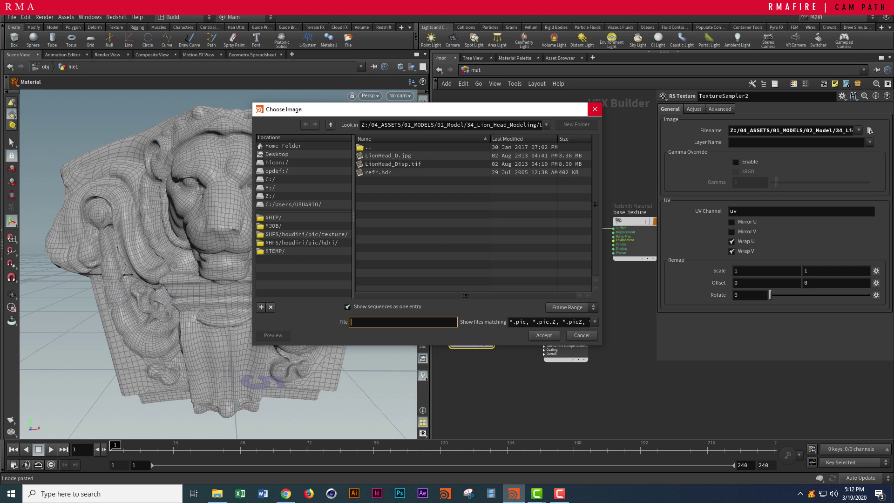
double_click(392, 164)
- Place TextureSampler2 below the Material1 node in the network
middle_drag(505, 321, 502, 270)
drag(470, 276, 517, 338)
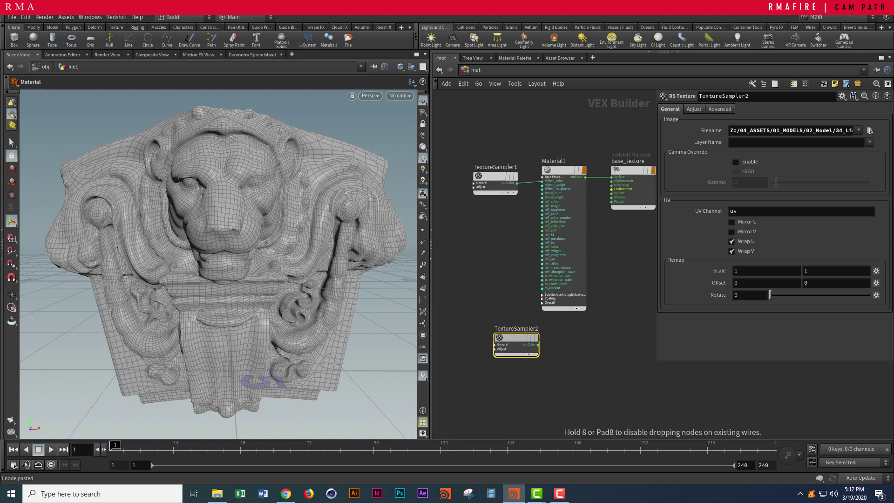
scroll(608, 350, up, 5)
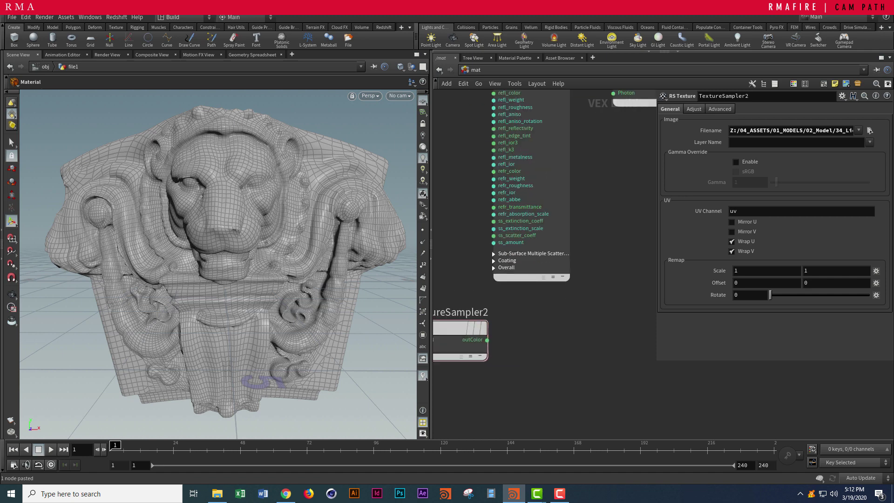
- Add an RS Displacement node beside TextureSampler2 and connect the sampler's outColor to its texMap input
key(Tab)
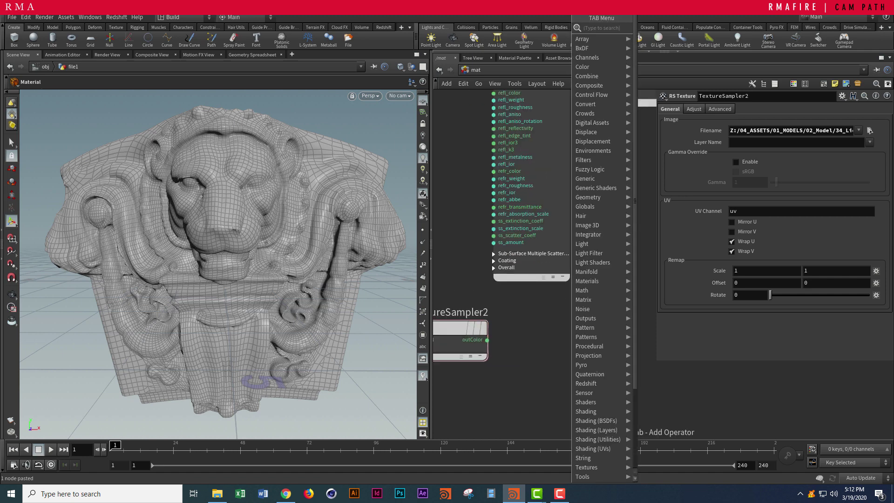
text(rs dis)
key(Return)
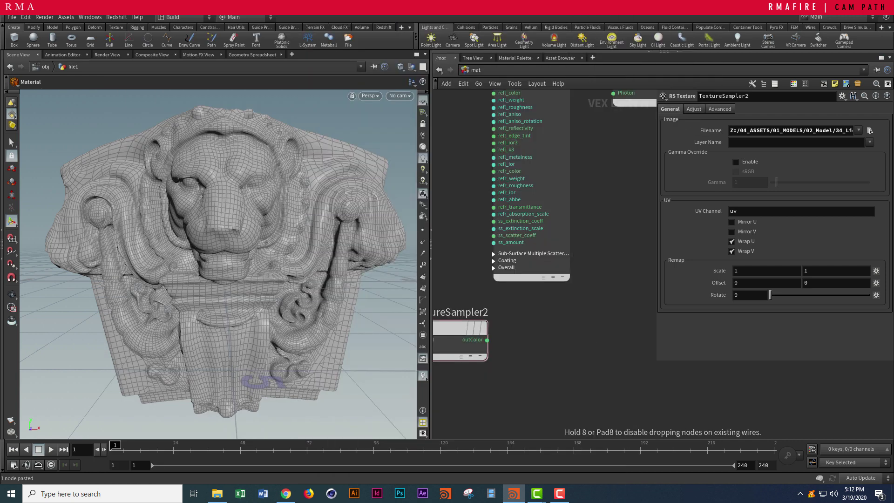
key(Return)
drag(571, 347, 576, 329)
click(537, 340)
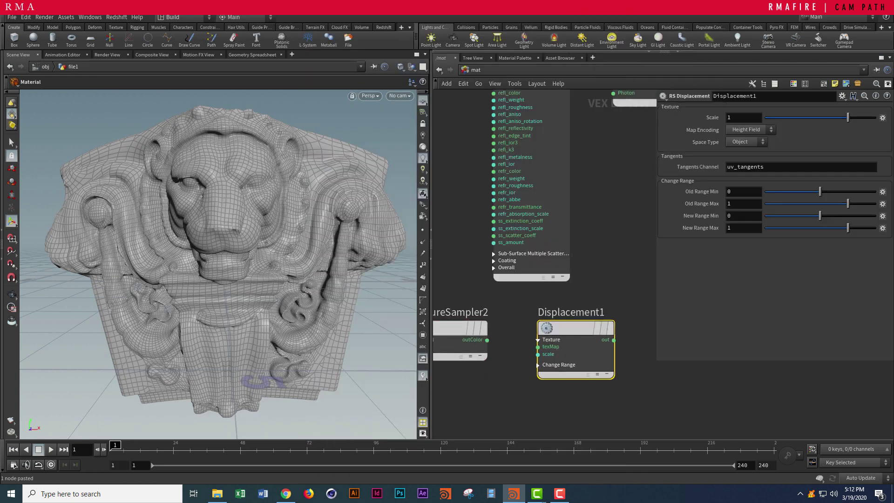
drag(487, 340, 538, 347)
- Move TextureSampler2 and Displacement1 together farther down below Material1 to free space between them
scroll(577, 266, down, 2)
middle_drag(602, 130, 563, 186)
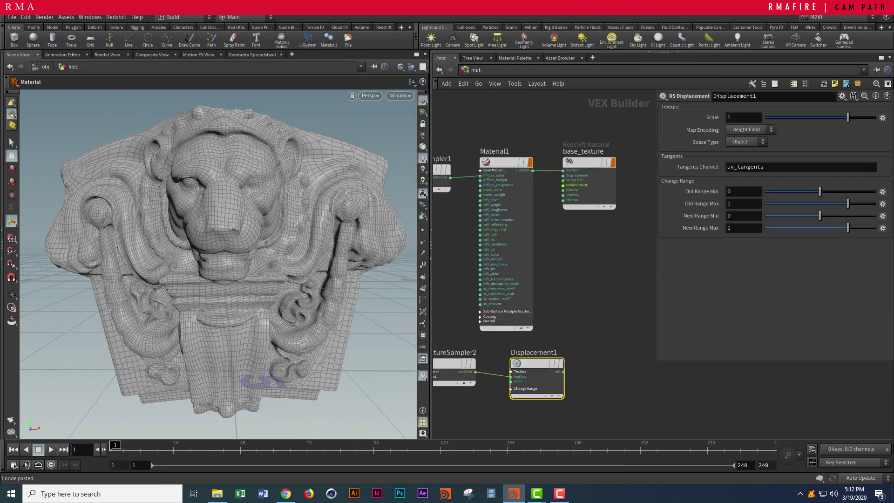
middle_drag(558, 261, 593, 209)
drag(485, 312, 501, 312)
drag(452, 298, 577, 328)
click(576, 328)
drag(460, 307, 546, 392)
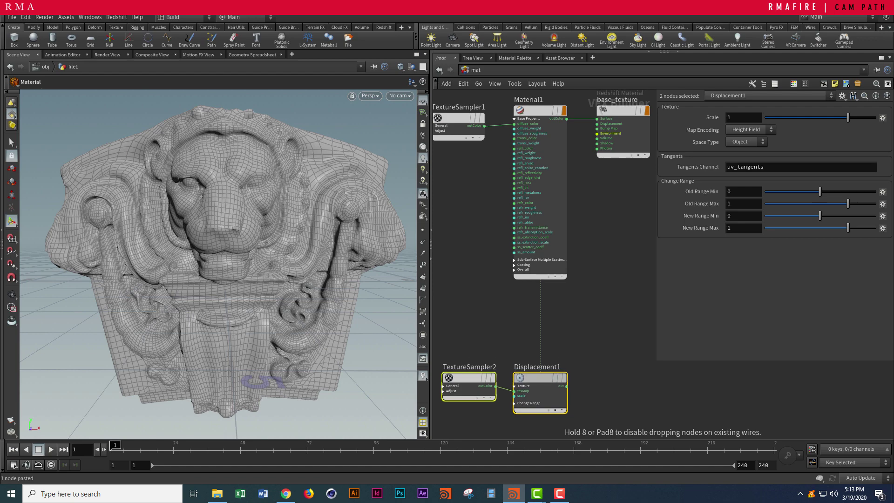
- Add an RS Bump Map node between Material1 and Displacement1
middle_drag(547, 393, 562, 421)
key(Tab)
text(rs bump)
key(Down)
key(Return)
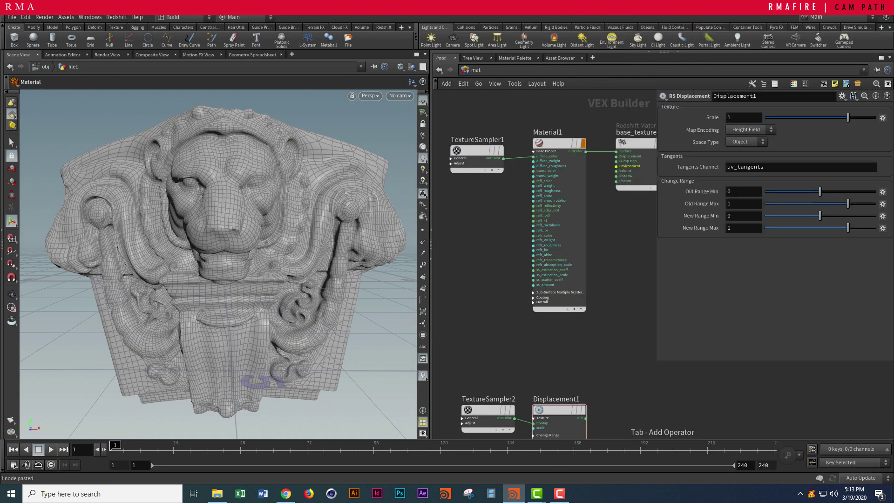
click(560, 348)
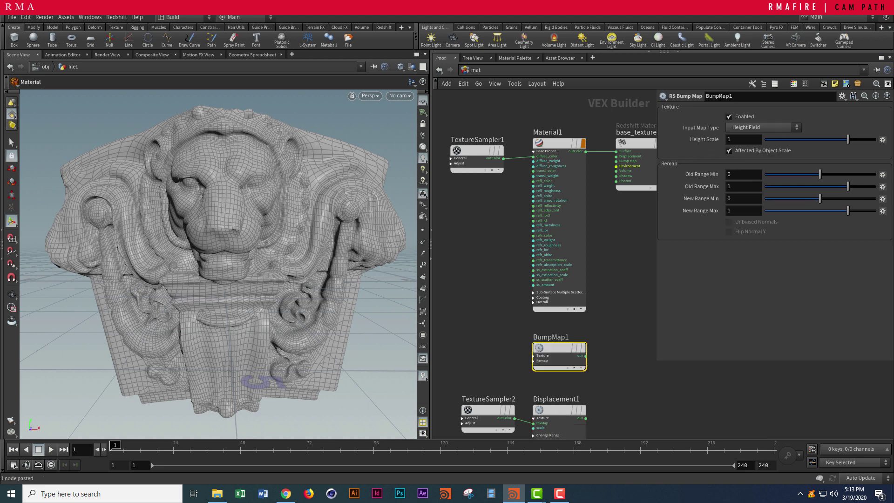
- Move TextureSampler1 farther away from Material1 and add an RS Color Correct node in front of BumpMap1
middle_drag(528, 236, 569, 231)
drag(517, 146, 480, 151)
drag(460, 221, 486, 93)
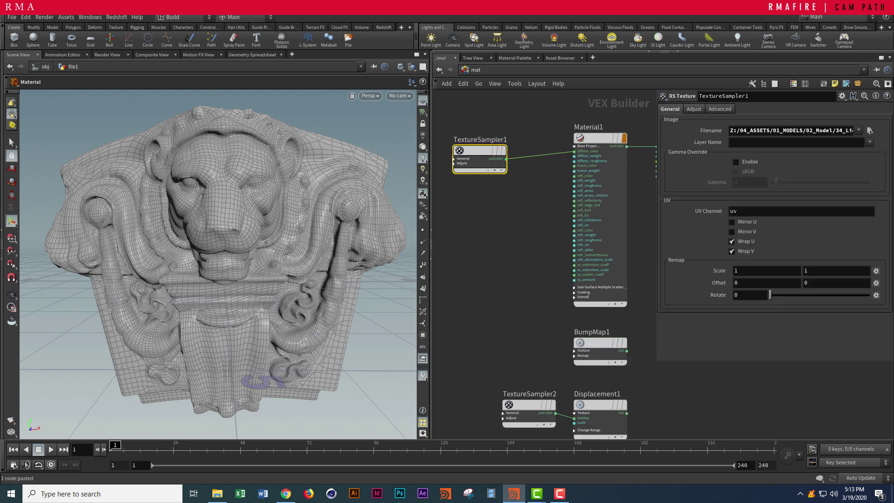
key(Tab)
text(rscc)
key(Down)
key(Down)
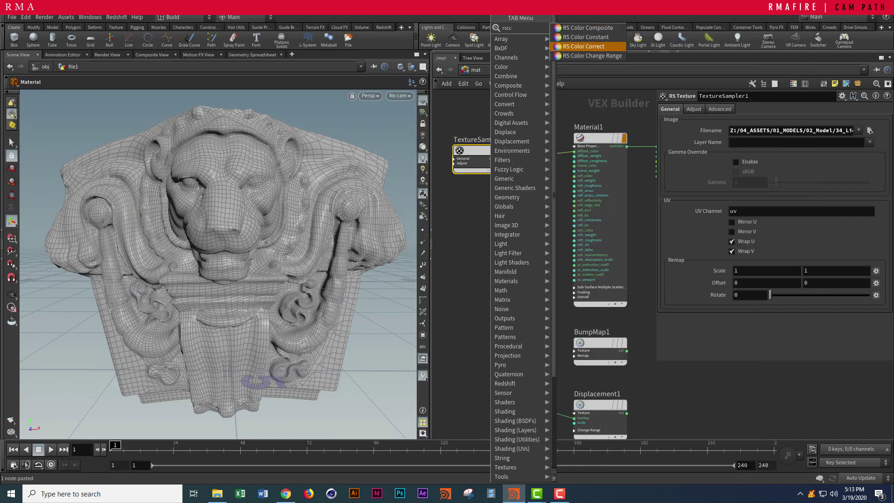
key(Return)
click(529, 351)
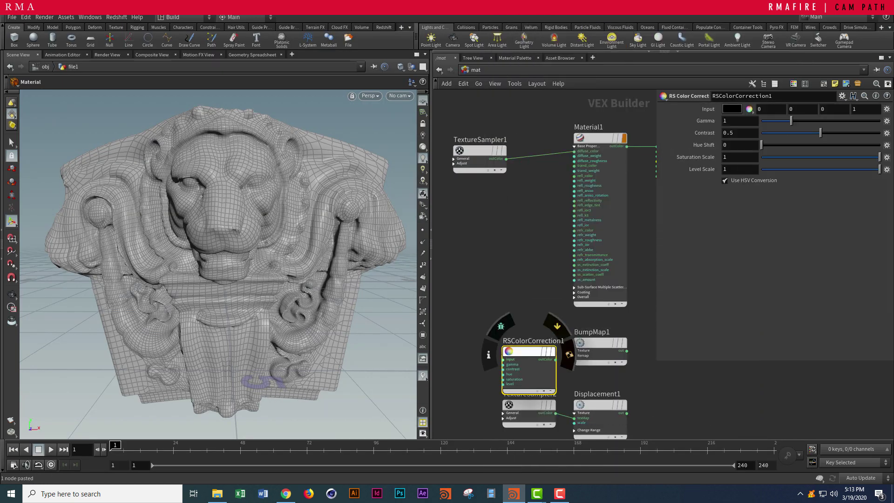
- Connect TextureSampler1's outColor to the color correction's input, align the node with BumpMap1 and reduce its Saturation Scale to the minimum
click(506, 159)
click(504, 359)
drag(529, 352, 529, 342)
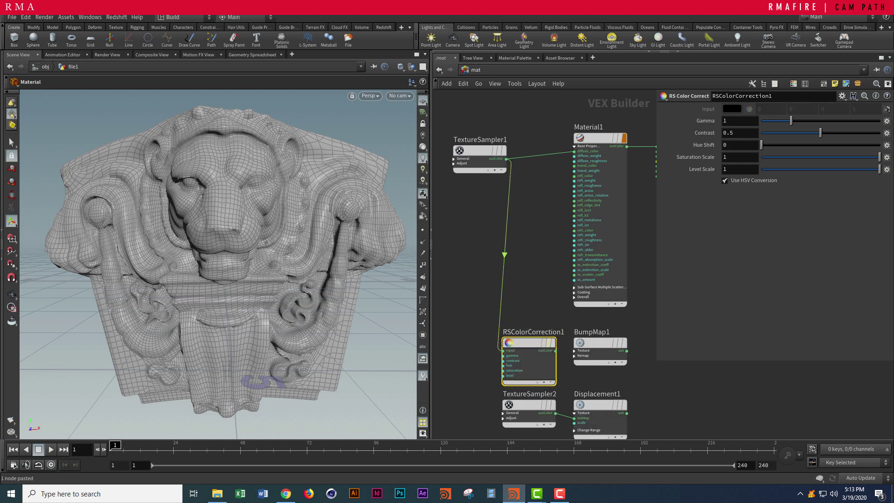
drag(879, 158, 761, 158)
- Expand BumpMap1's Texture inputs and connect RSColorCorrection1's outColor to its input
middle_drag(596, 347, 529, 303)
scroll(529, 303, up, 2)
drag(526, 296, 546, 296)
click(462, 307)
click(508, 314)
scroll(599, 256, down, 2)
click(563, 284)
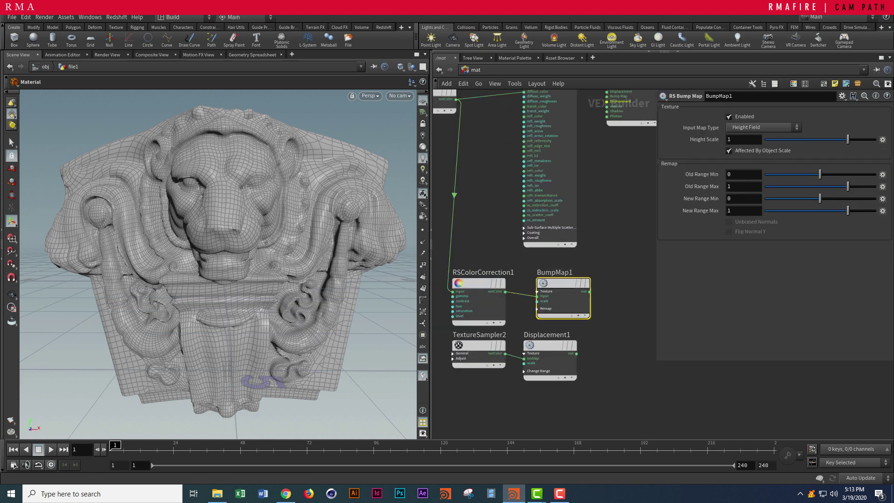
- Set BumpMap1's Height Scale to .1 and connect its output to base_texture's Bump Map input
middle_drag(601, 279, 566, 289)
click(735, 140)
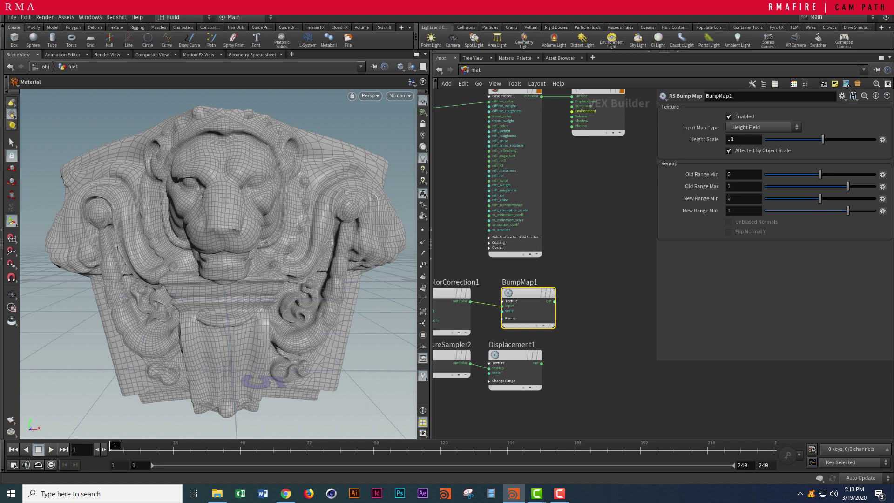
click(554, 301)
scroll(577, 219, up, 3)
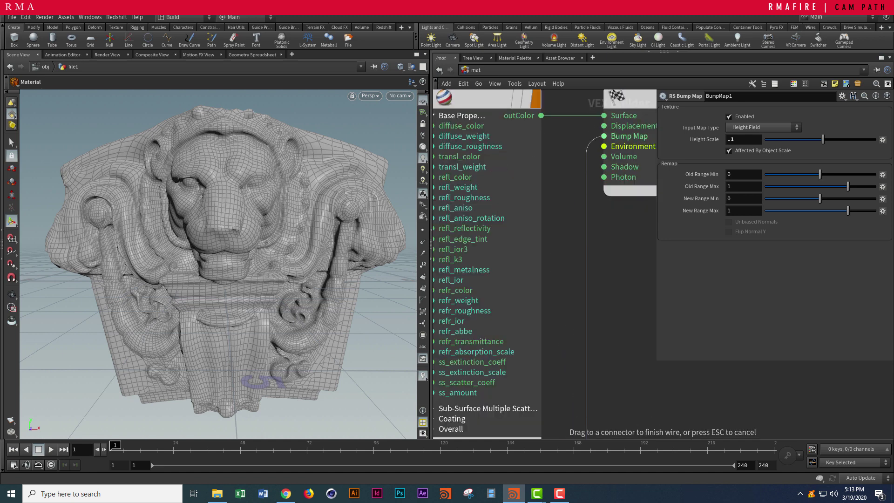
click(604, 136)
scroll(552, 304, down, 3)
scroll(562, 148, down, 3)
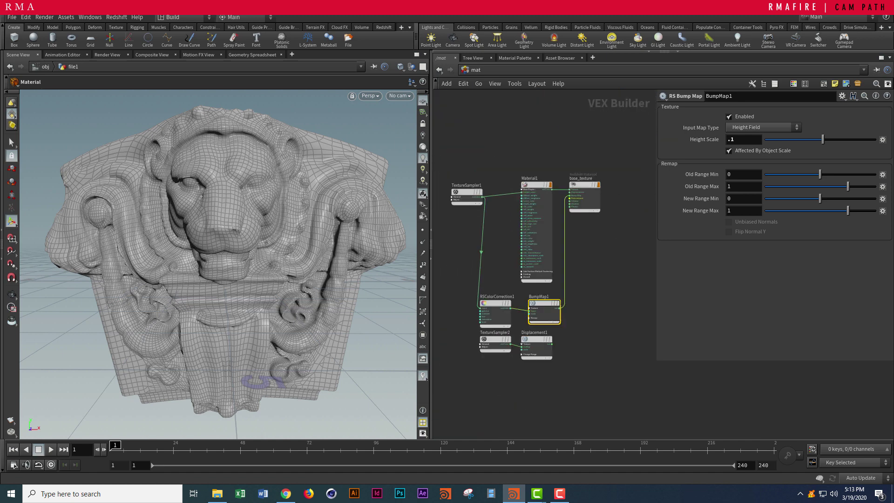
- Spread out the network by moving TextureSampler1 outward, Material1 higher, and TextureSampler2 with Displacement1 lower
scroll(510, 212, up, 1)
drag(455, 188, 450, 179)
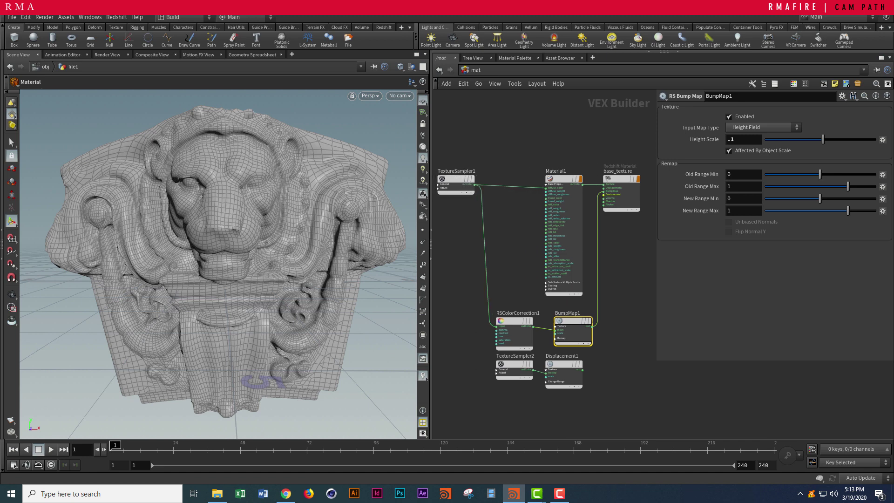
drag(487, 358, 578, 393)
drag(564, 364, 570, 386)
drag(563, 179, 557, 148)
- Expand Material1's Overall inputs and add an RS AO node in front of them
scroll(524, 279, up, 3)
click(550, 243)
key(Tab)
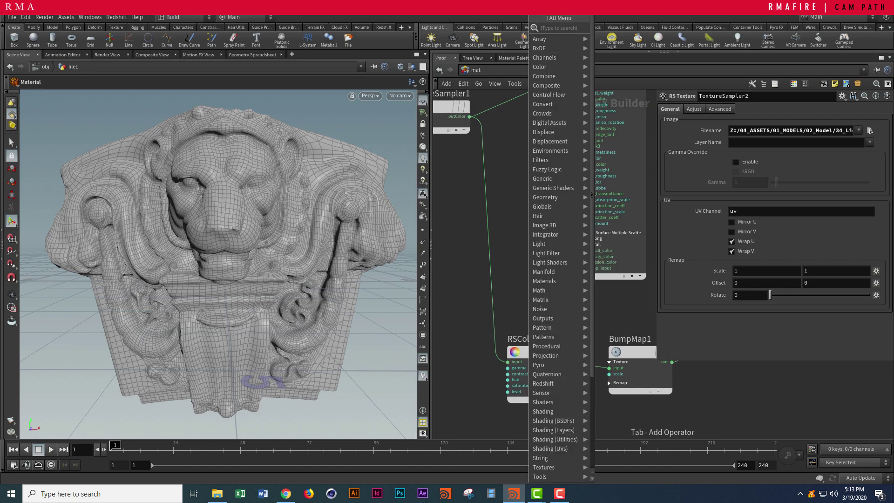
text(rs ao)
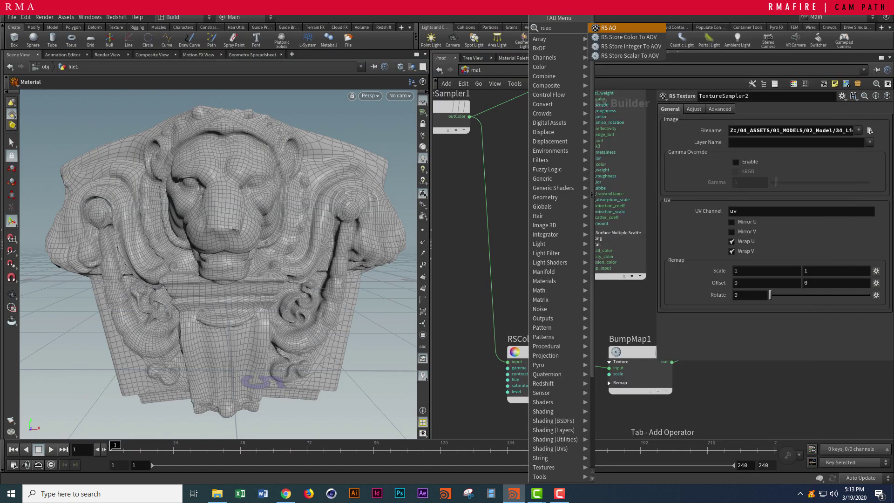
key(Return)
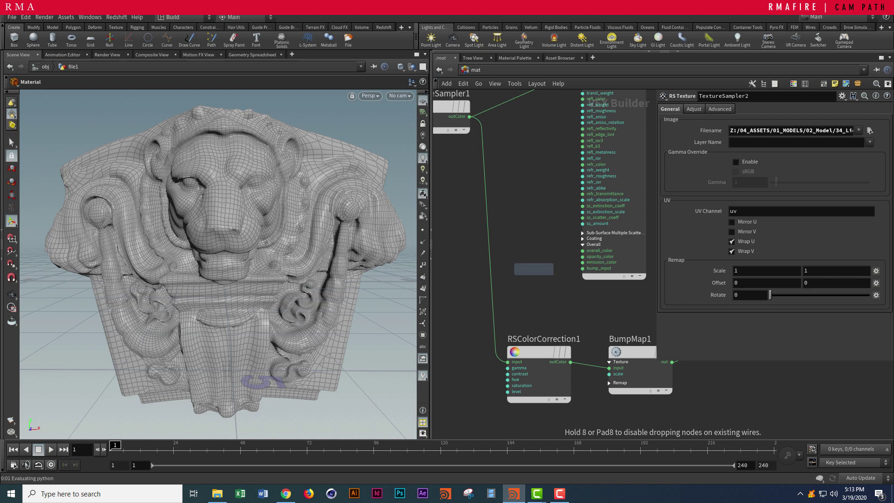
click(533, 270)
- Connect AmbientOcclusion1's output to Material1's overall_color and reposition the ambient occlusion node slightly higher
scroll(590, 266, up, 2)
click(554, 284)
click(580, 243)
scroll(518, 209, down, 3)
mouse_move(513, 244)
mouse_down()
mouse_move(502, 224)
mouse_move(510, 227)
mouse_up()
middle_drag(528, 186, 532, 249)
scroll(532, 250, down, 1)
scroll(594, 334, down, 2)
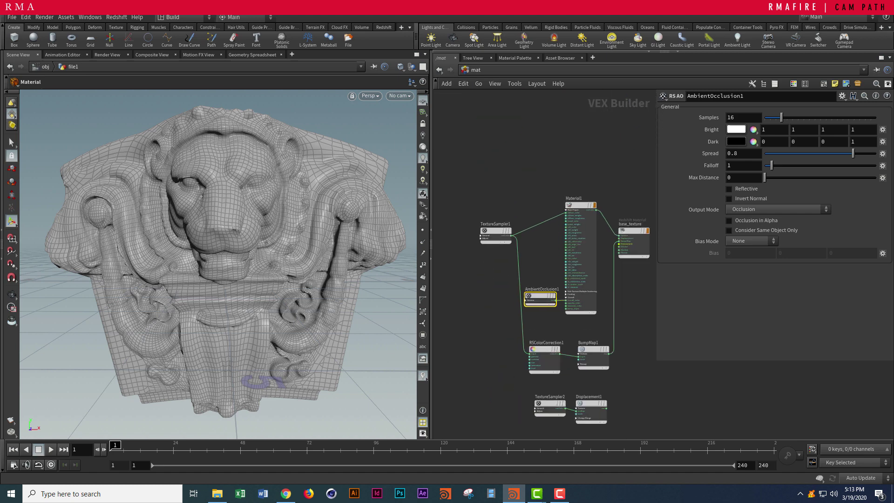
- Assign /mat/base_texture as the material in the material1 node inside the file1 object
click(475, 70)
click(490, 111)
drag(486, 206, 541, 254)
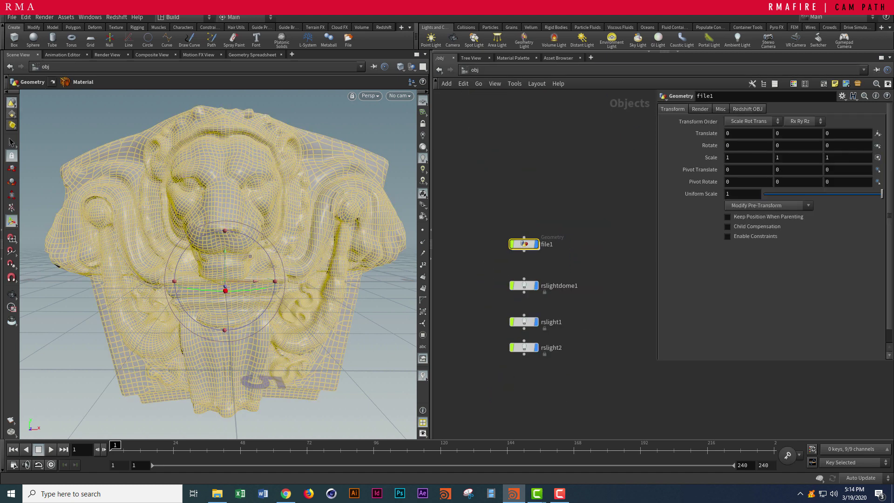
double_click(524, 244)
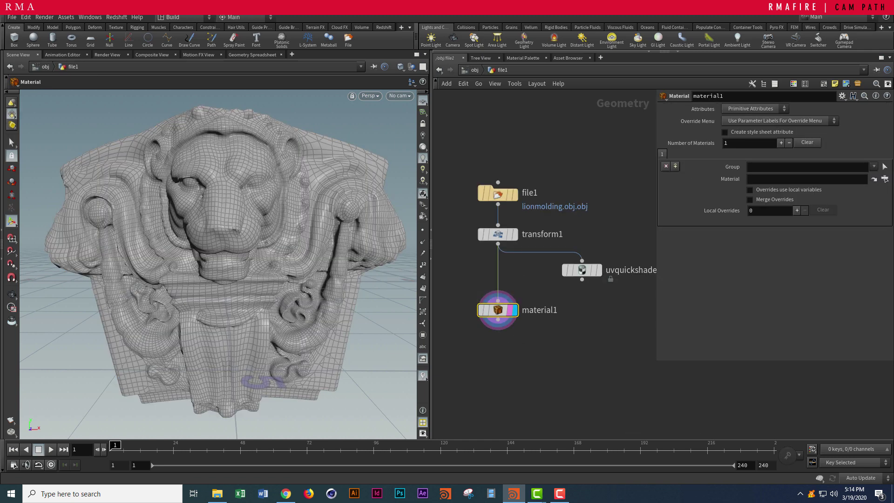
click(885, 179)
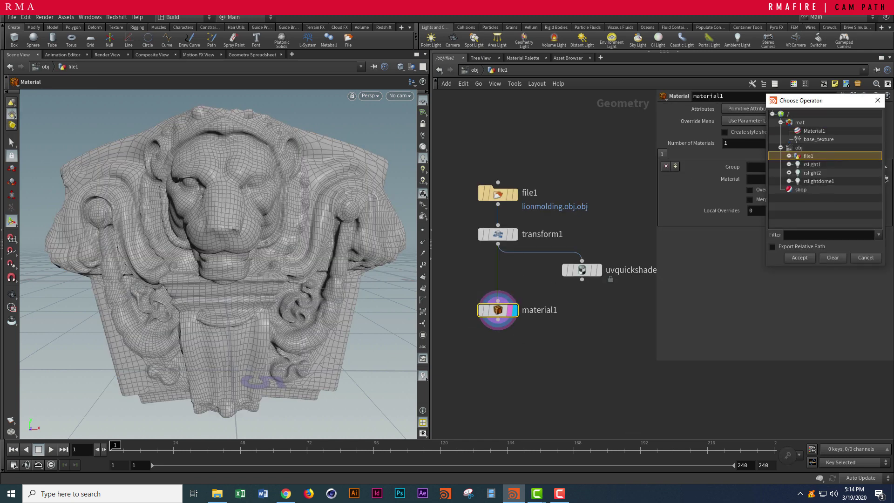
double_click(818, 140)
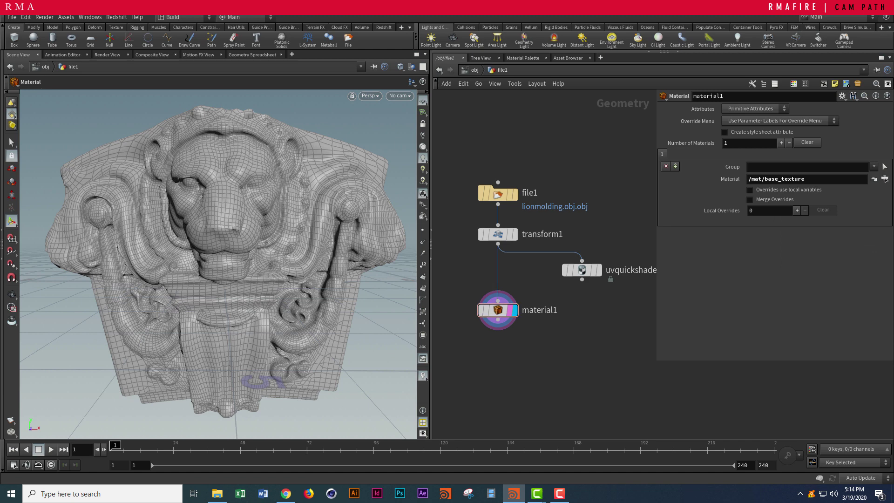
- Create a Redshift (Render) output with its IPR node in the out network
click(475, 70)
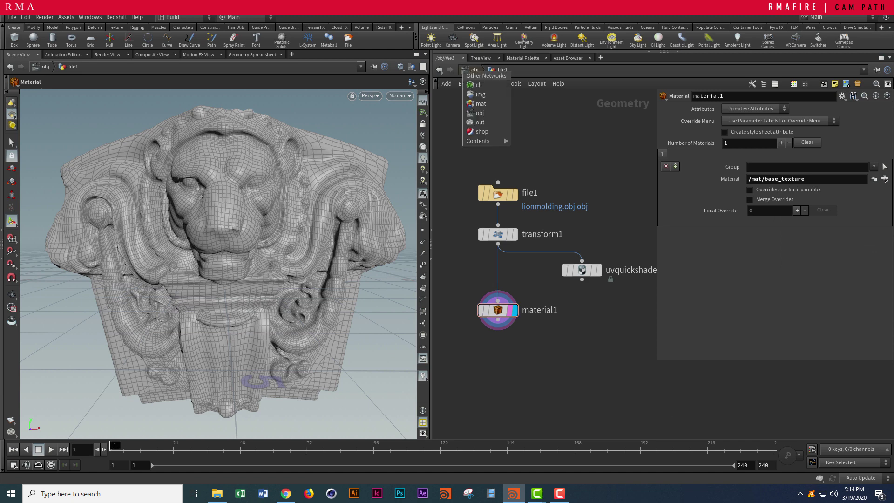
click(480, 122)
key(Tab)
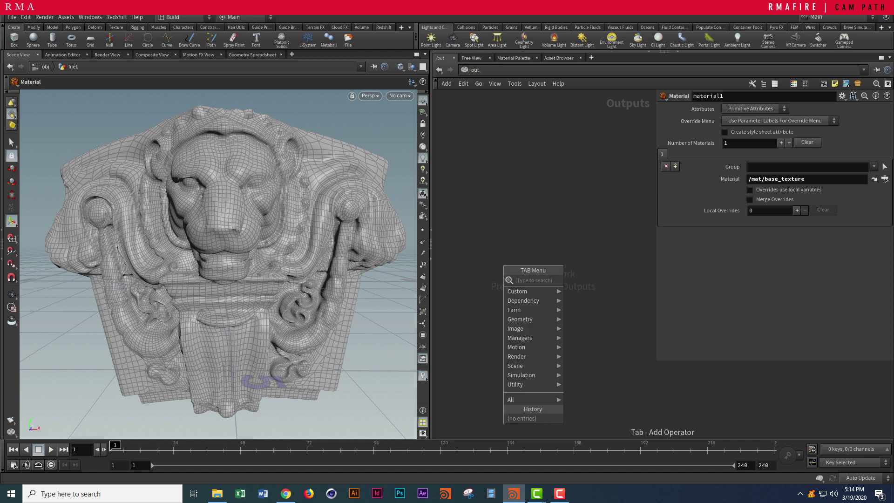
text(reds)
key(Down)
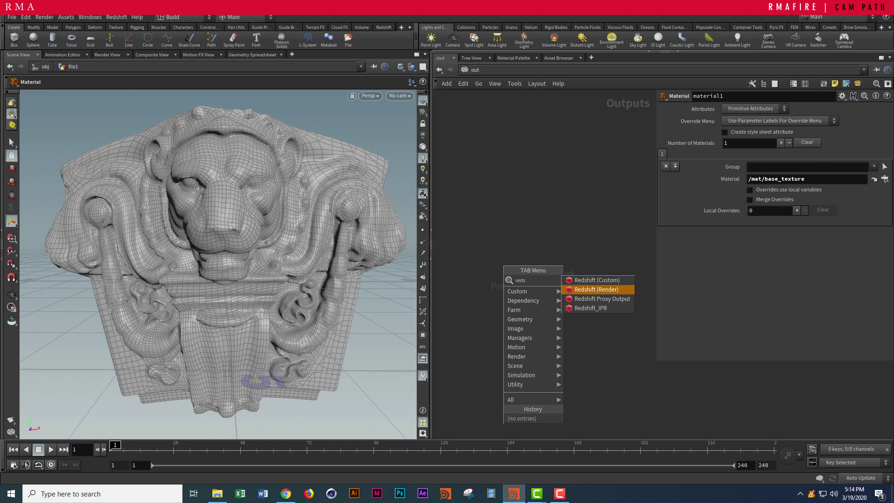
key(Return)
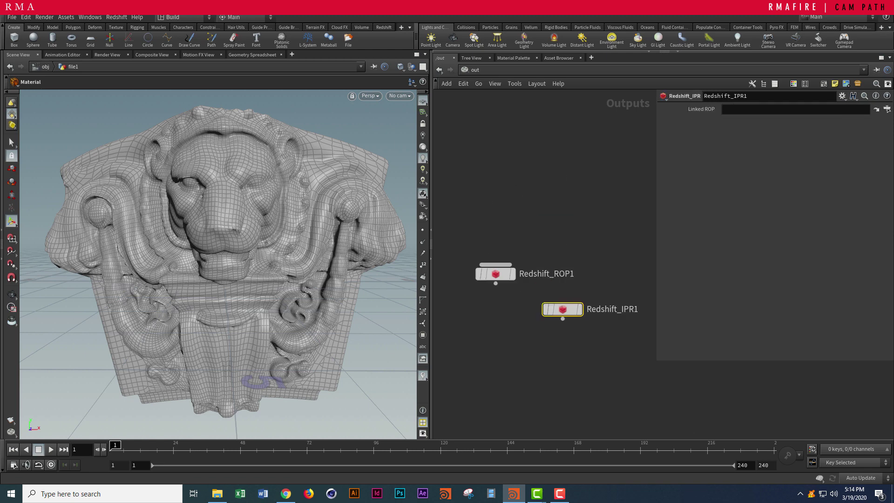
- Place Redshift_ROP1 directly above Redshift_IPR1 and select the IPR node
mouse_move(495, 274)
mouse_down()
mouse_move(539, 230)
mouse_move(563, 248)
mouse_up()
drag(505, 211, 645, 271)
drag(475, 291, 642, 348)
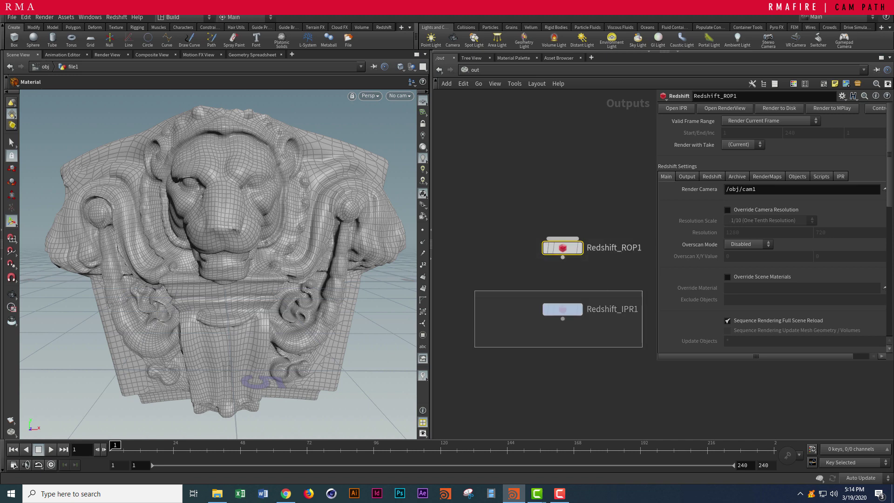
click(562, 309)
drag(546, 328, 546, 328)
- Split the scene viewer pane horizontally, add a Render View to the lower pane and set it to render /out/Redshift_IPR1
click(426, 55)
click(449, 183)
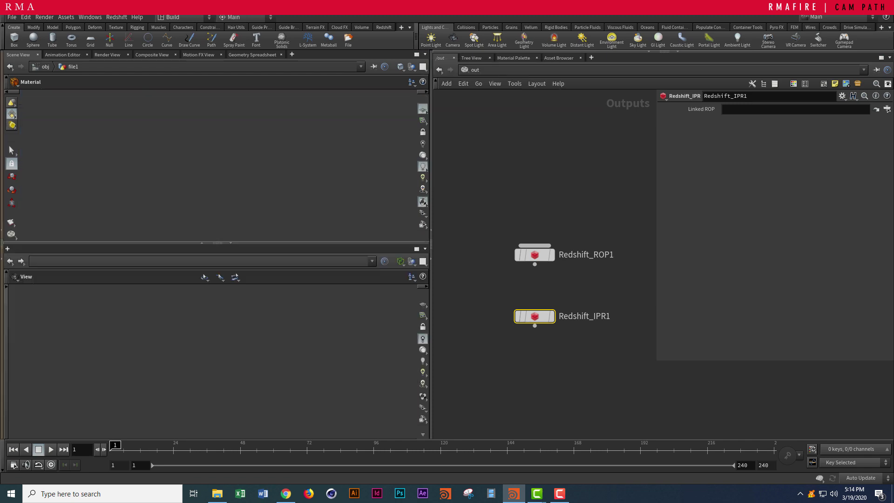
click(48, 249)
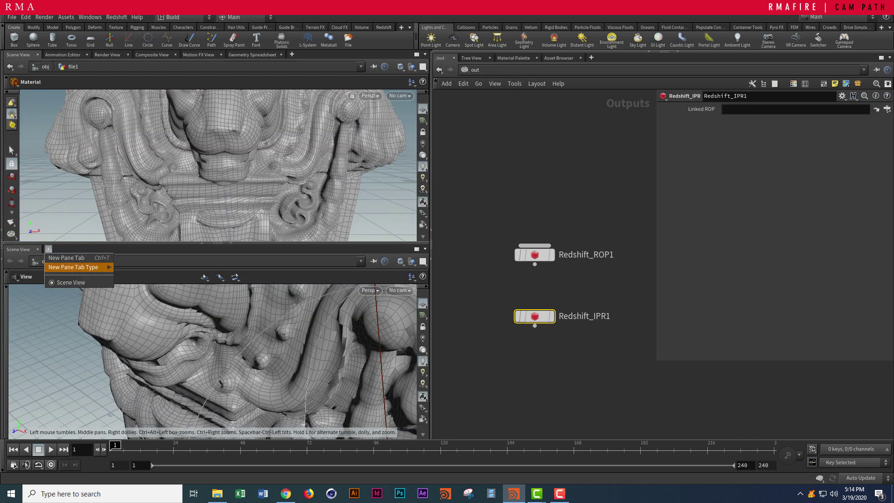
mouse_move(77, 267)
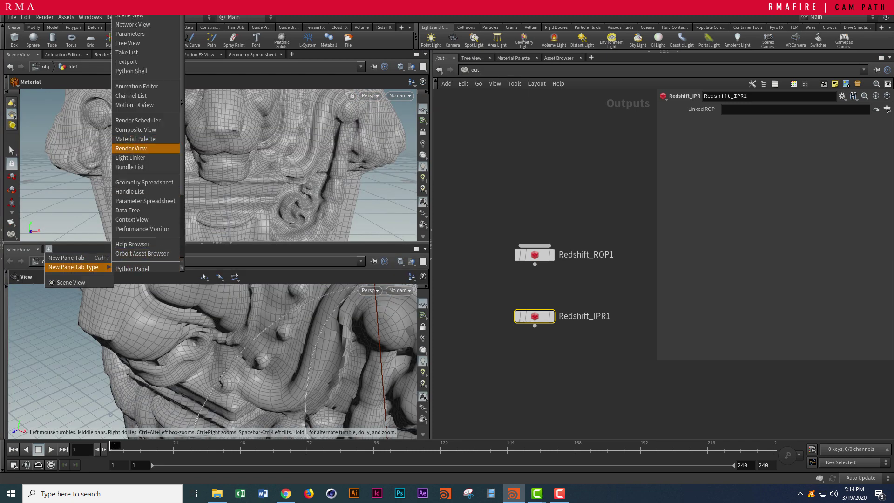
click(131, 148)
click(114, 262)
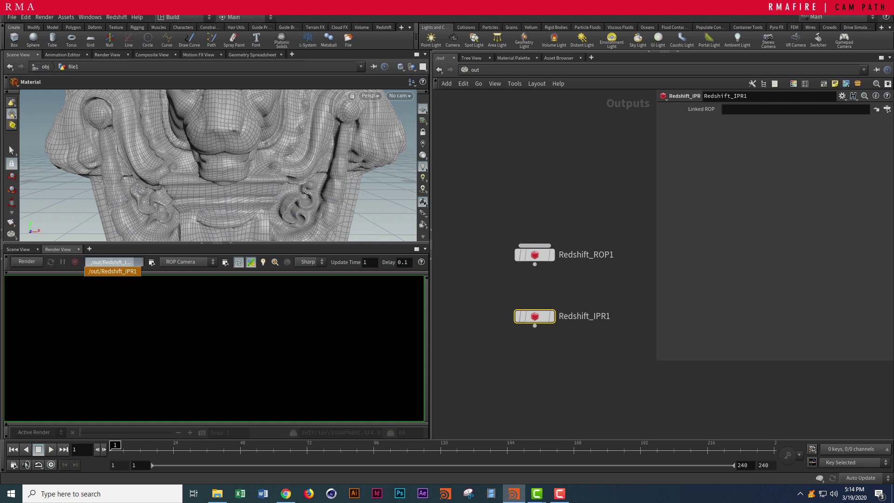
click(113, 271)
- Rename the Redshift_IPR1 node to Redshift_IPR_hello_
double_click(598, 317)
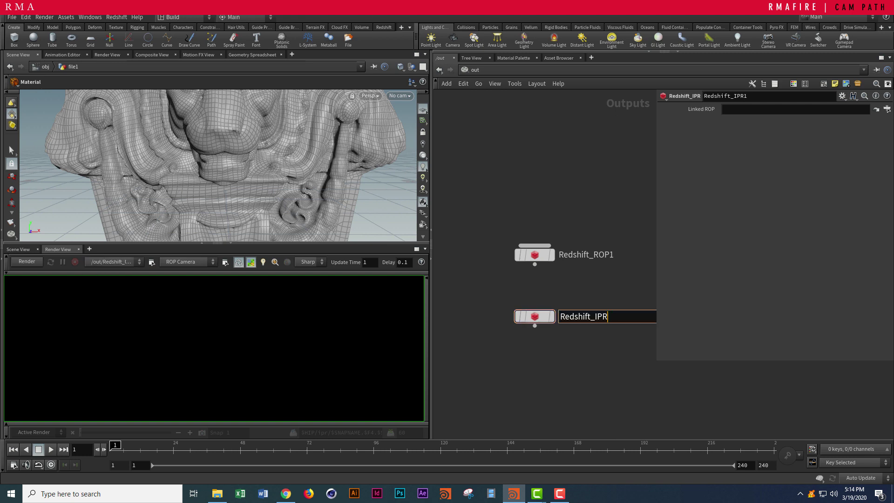
text(_hello_)
key(Return)
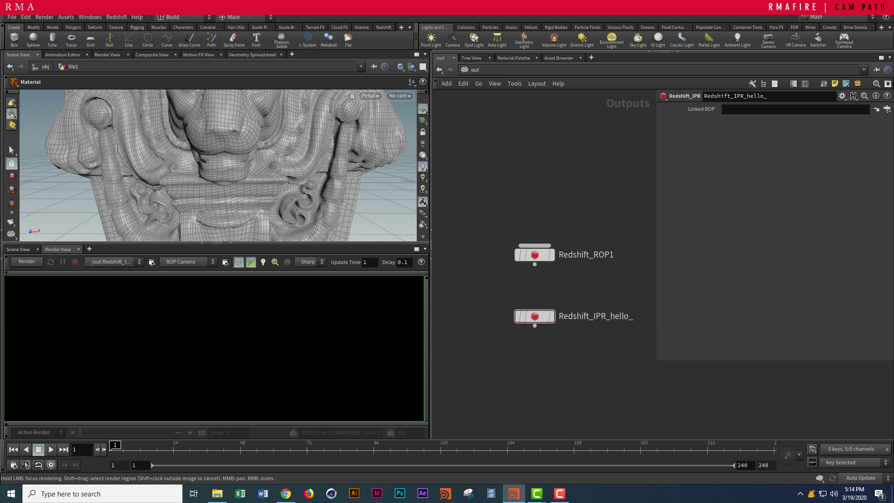
- Assign the renamed IPR node to the Render View and check the settings of Redshift_ROP1
click(114, 262)
click(116, 271)
click(534, 317)
drag(482, 213, 564, 275)
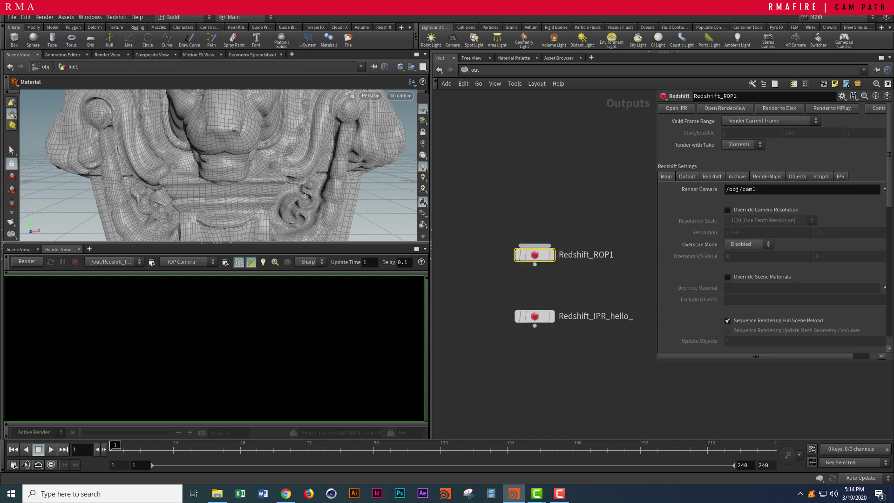
click(535, 317)
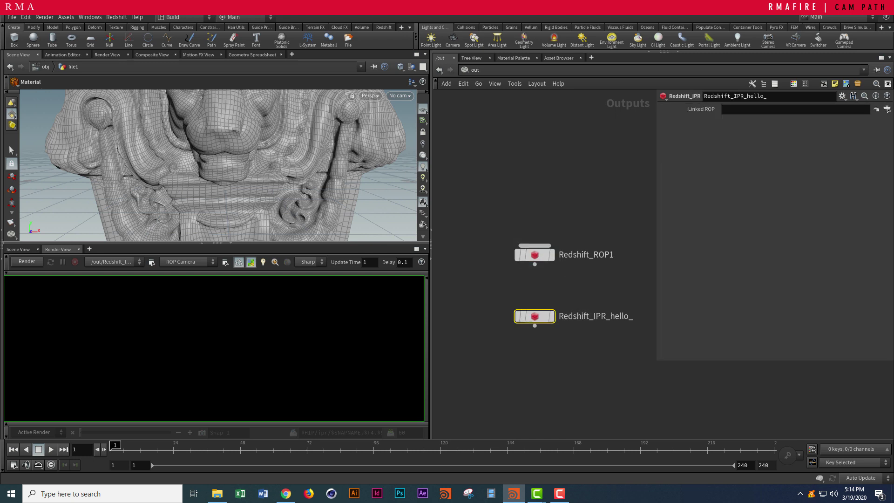
- Create a camera beside file1 in the obj network and set the Render View to render through /obj/cam1
click(188, 262)
click(188, 272)
click(475, 70)
click(485, 112)
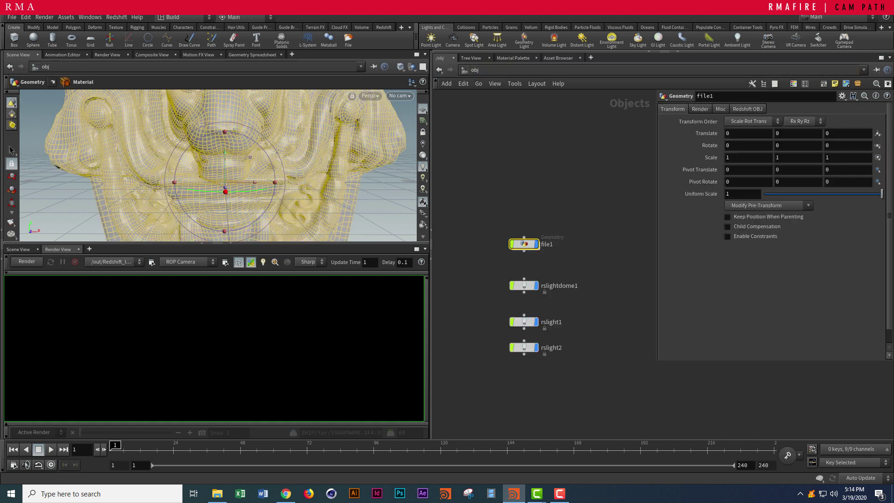
scroll(585, 301, down, 3)
key(Tab)
text(ca)
click(664, 246)
click(599, 270)
click(599, 267)
click(187, 262)
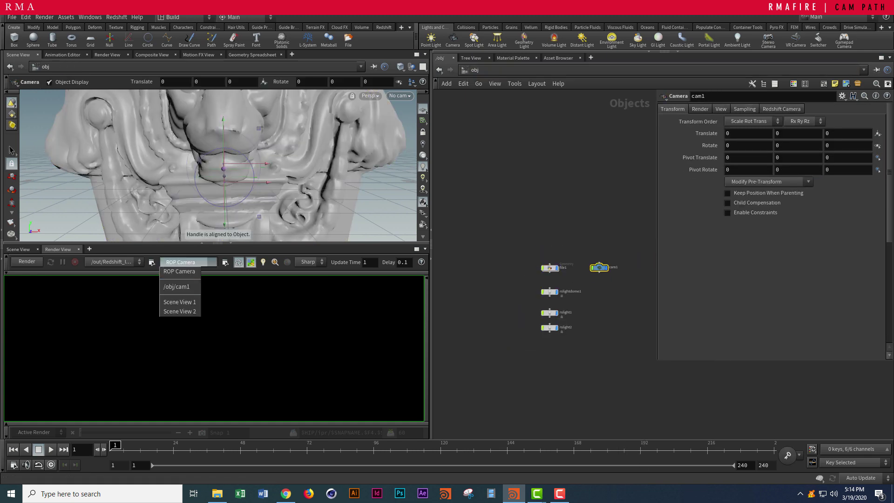
click(177, 287)
- Look through cam1 in the viewport with the view locked to it, and frame the lion head from the front
click(400, 95)
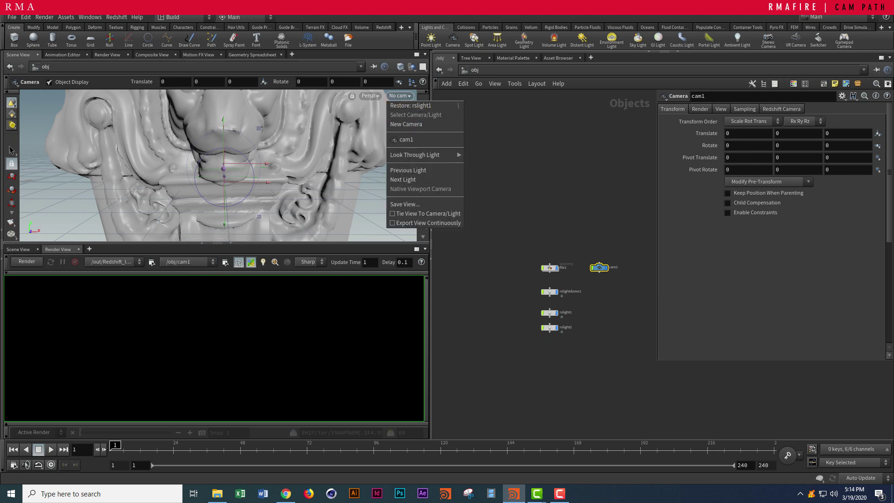
click(410, 119)
alt+right_drag(217, 187, 217, 135)
alt+middle_drag(221, 136, 216, 123)
alt+middle_drag(218, 154, 220, 175)
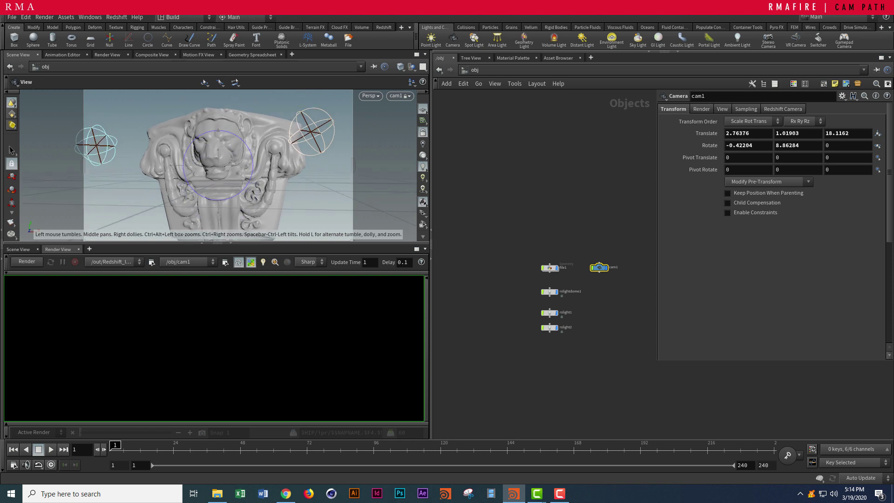
alt+right_drag(221, 175, 251, 187)
alt+drag(251, 186, 256, 187)
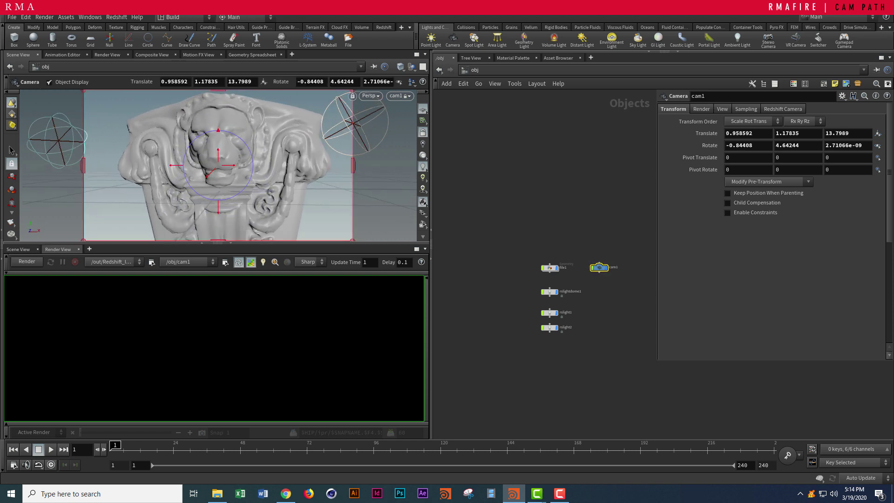
- Set cam1's resolution to 1920 x 1080 and open its Redshift depth-of-field settings
click(722, 109)
drag(747, 134, 423, 188)
text(1920)
key(Return)
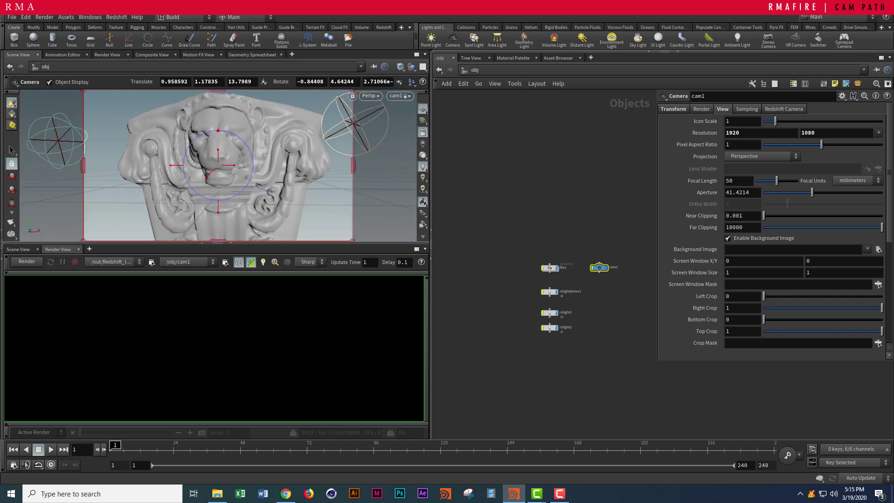
click(702, 109)
click(784, 109)
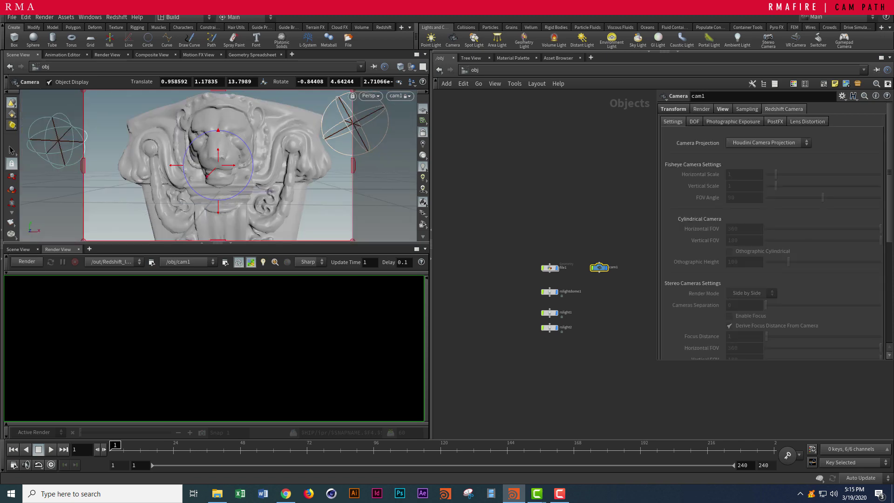
click(694, 122)
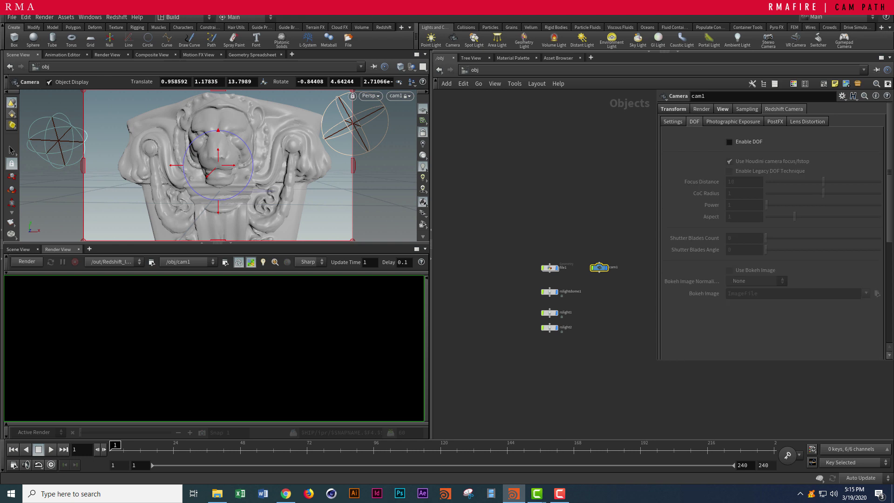
scroll(615, 257, up, 3)
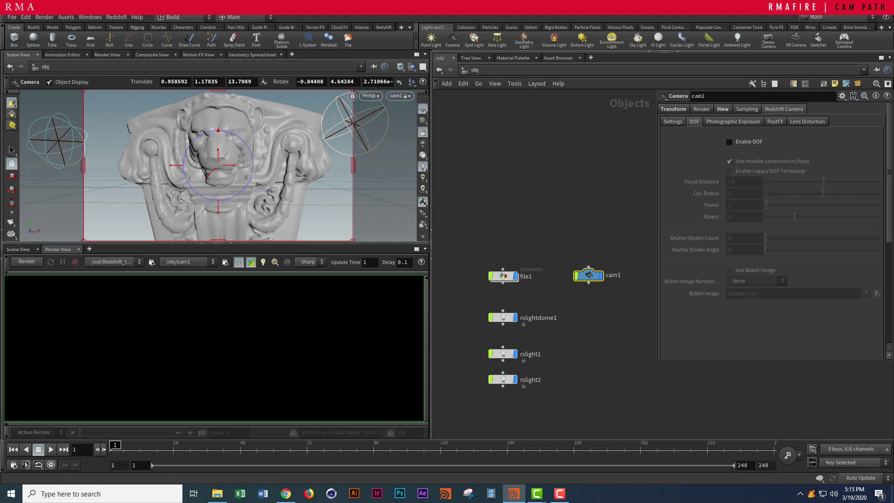
- Save the scene on the Desktop under the name test
key(ctrl+shift+s)
click(366, 194)
click(475, 362)
text(te)
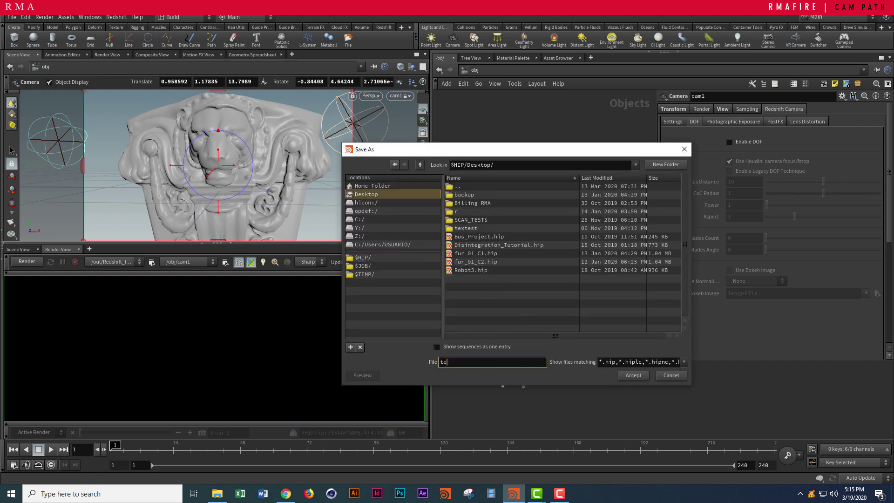
text(st)
key(Return)
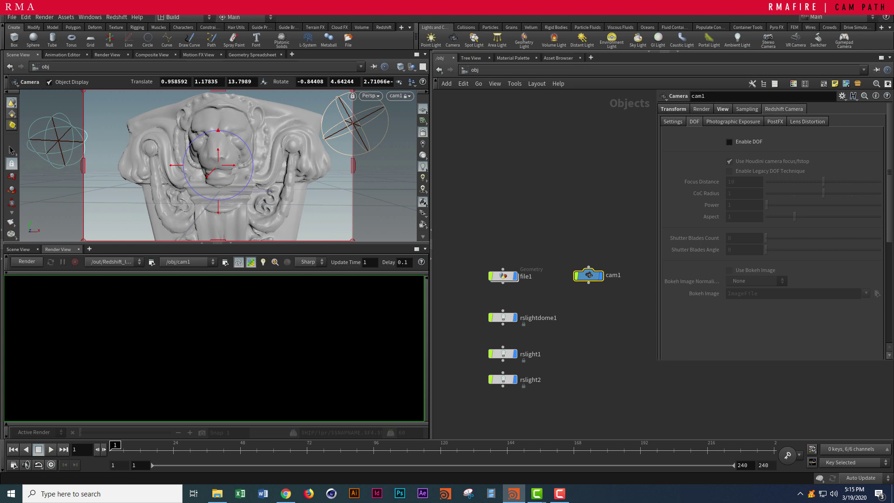
- Move cam1 closer to the lion head while previewing uvquickshade inside file1, and start the IPR render with material1 displayed
click(503, 276)
double_click(503, 275)
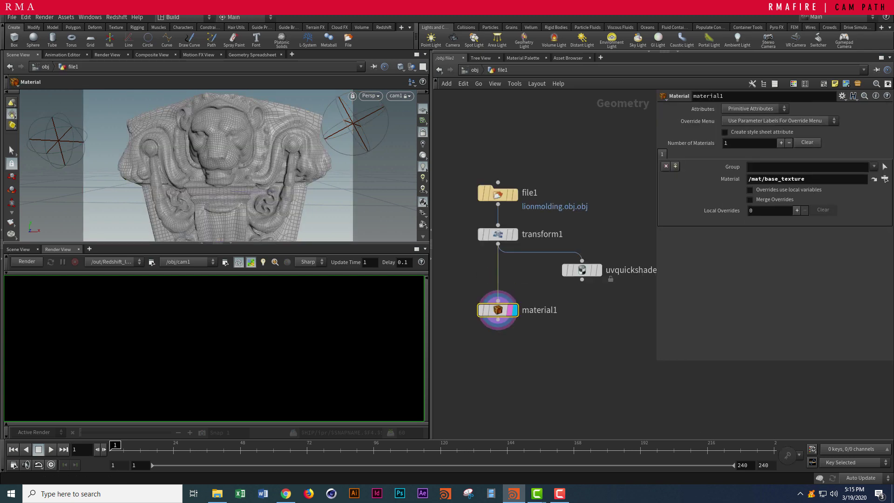
click(604, 249)
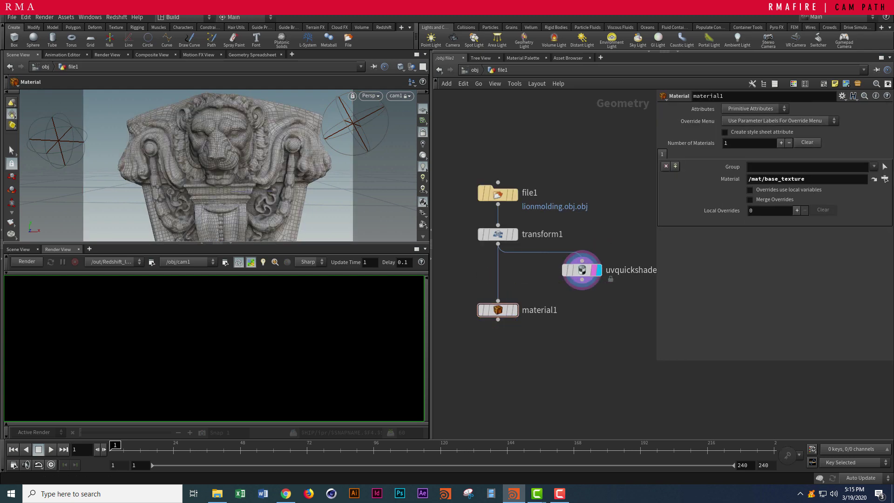
mouse_move(218, 163)
alt+mouse_down()
mouse_move(217, 179)
mouse_move(219, 154)
alt+mouse_up()
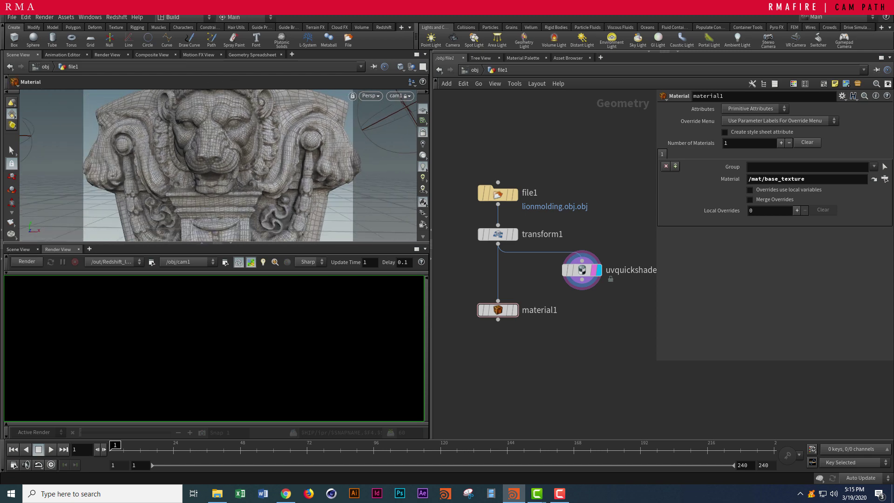
click(514, 310)
click(26, 261)
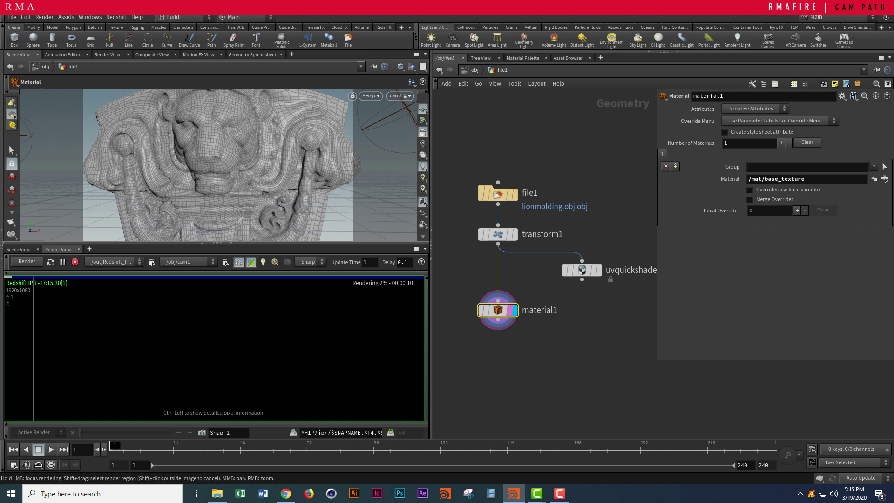
- Select the dome light and both area lights in obj, and pull cam1 back to widen the framing
click(475, 70)
drag(475, 310, 553, 408)
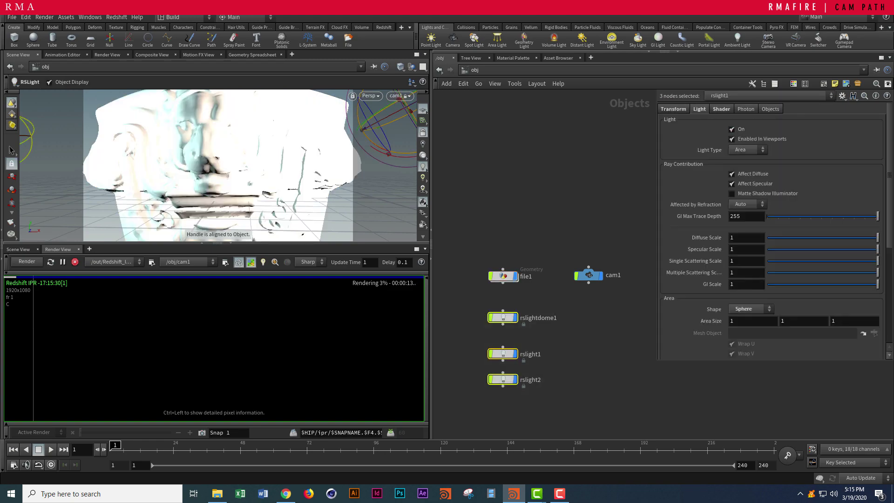
middle_drag(251, 342, 229, 348)
alt+right_drag(242, 162, 195, 172)
alt+drag(195, 172, 207, 172)
alt+middle_drag(208, 172, 200, 159)
key(Return)
scroll(212, 326, up, 2)
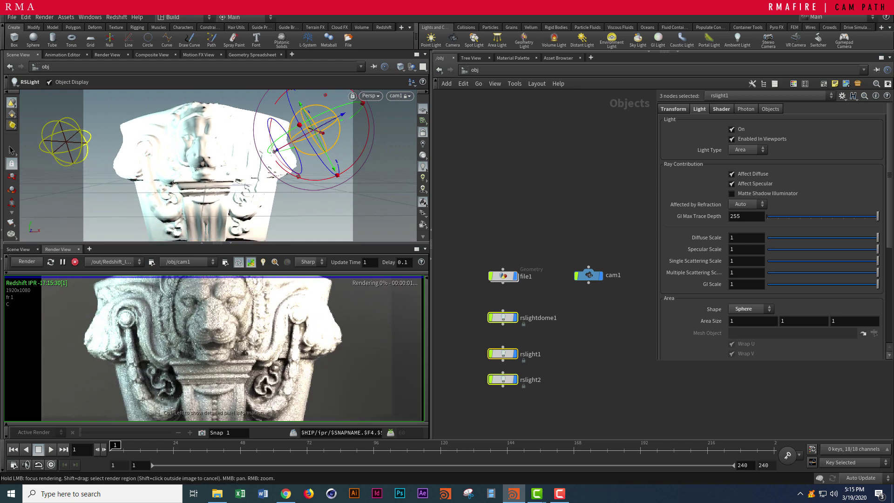
- Unlock the viewport from cam1 and move rslight1 farther out from the lion head
click(423, 132)
alt+right_drag(260, 161, 219, 162)
alt+drag(219, 163, 233, 177)
alt+right_drag(233, 177, 200, 179)
alt+drag(200, 179, 226, 203)
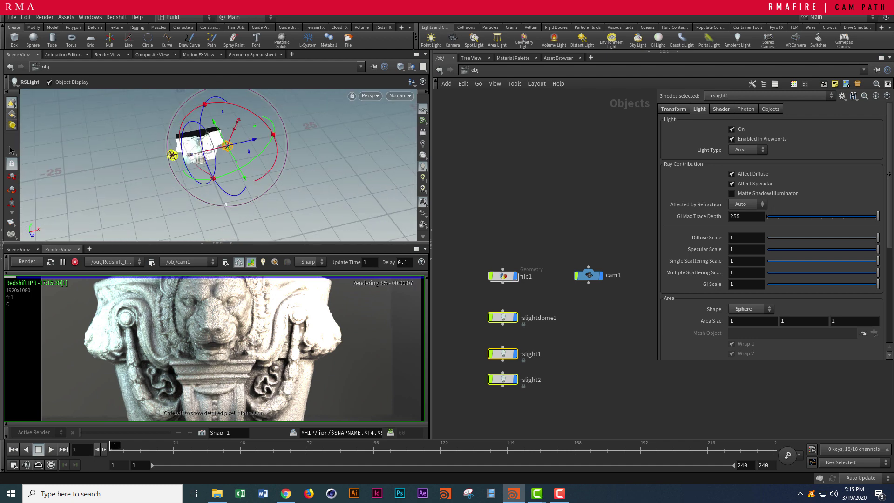
click(503, 354)
drag(227, 146, 274, 155)
- Move rslight2 farther out on the opposite side of the lion head
drag(473, 369, 522, 385)
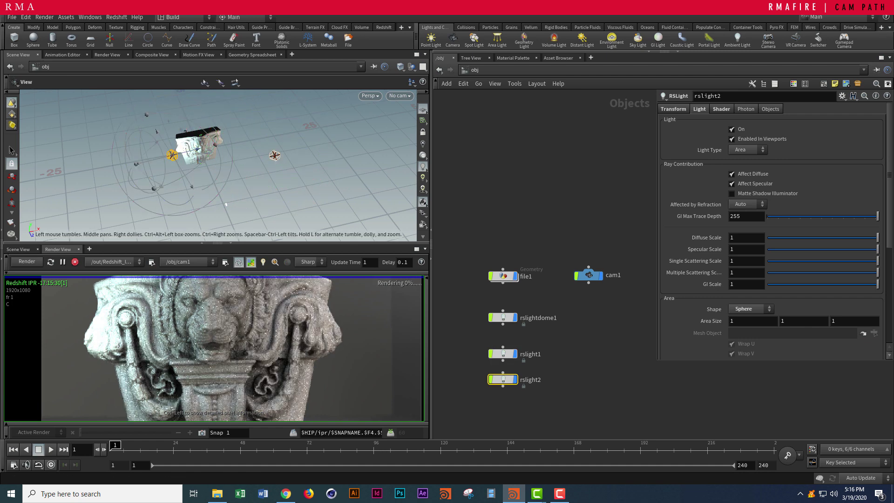
alt+drag(261, 172, 200, 175)
drag(169, 141, 92, 157)
alt+drag(186, 186, 232, 145)
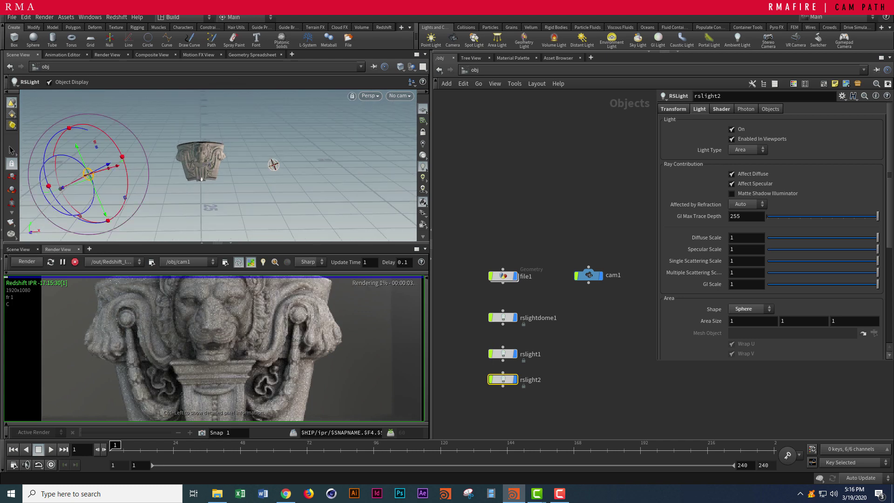
- Disable the background of rslightdome1 and enlarge the Render View pane in width and height
scroll(257, 315, down, 3)
scroll(257, 316, up, 1)
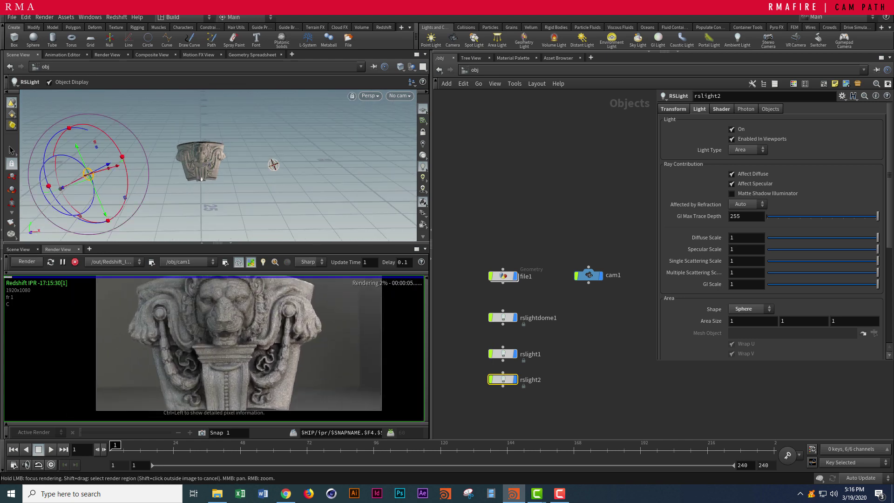
click(503, 317)
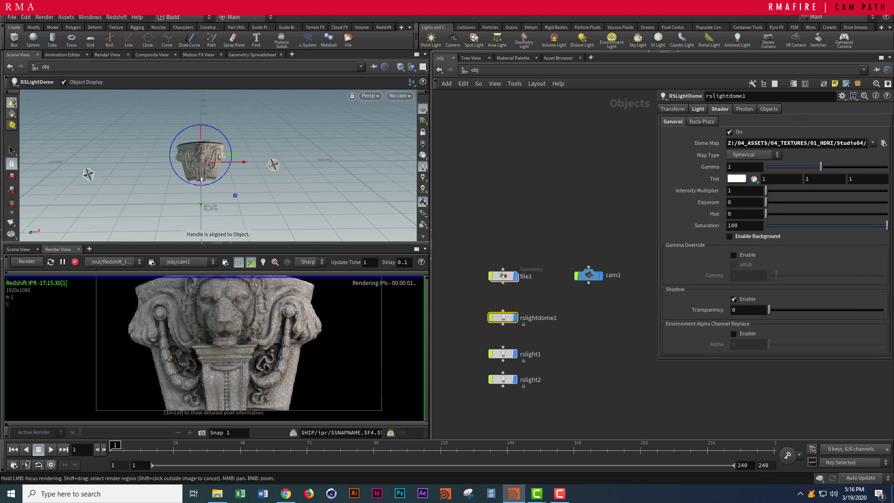
scroll(286, 344, up, 4)
scroll(354, 344, down, 3)
drag(432, 243, 466, 243)
drag(233, 244, 233, 211)
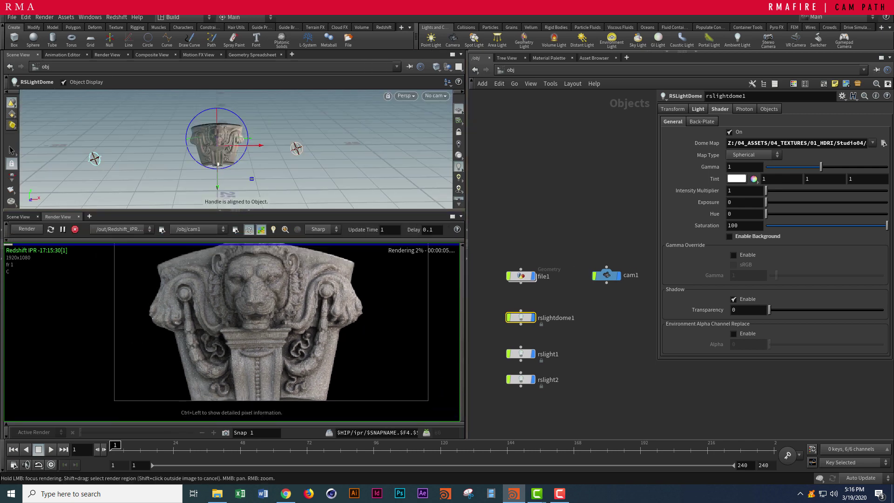
scroll(233, 333, up, 2)
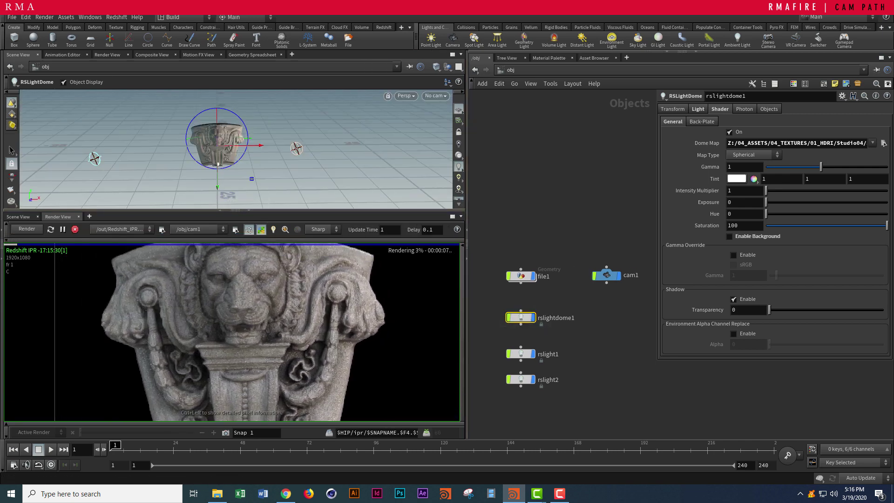
- Set the rotation of rslightdome1 to -110 in Y and 200 in Z, leaving X at 0
click(673, 108)
middle_drag(736, 157, 838, 117)
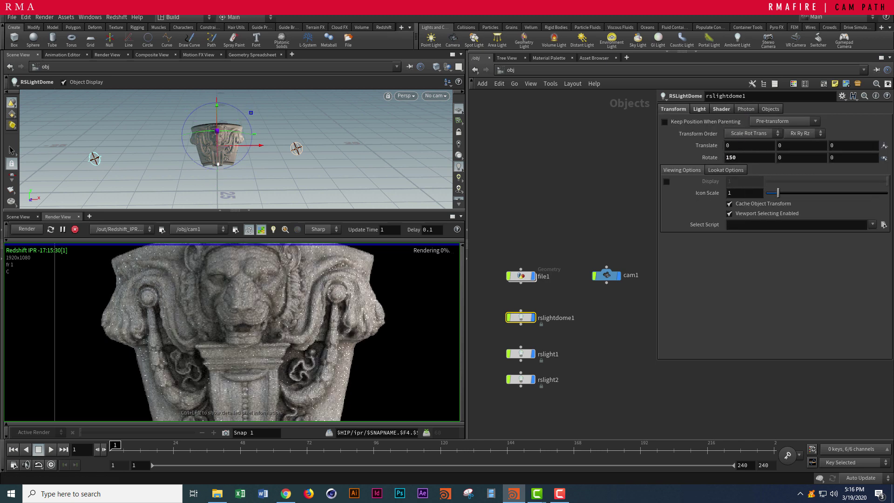
key(ctrl+z)
middle_drag(779, 157, 809, 120)
drag(810, 120, 809, 120)
middle_drag(809, 120, 736, 122)
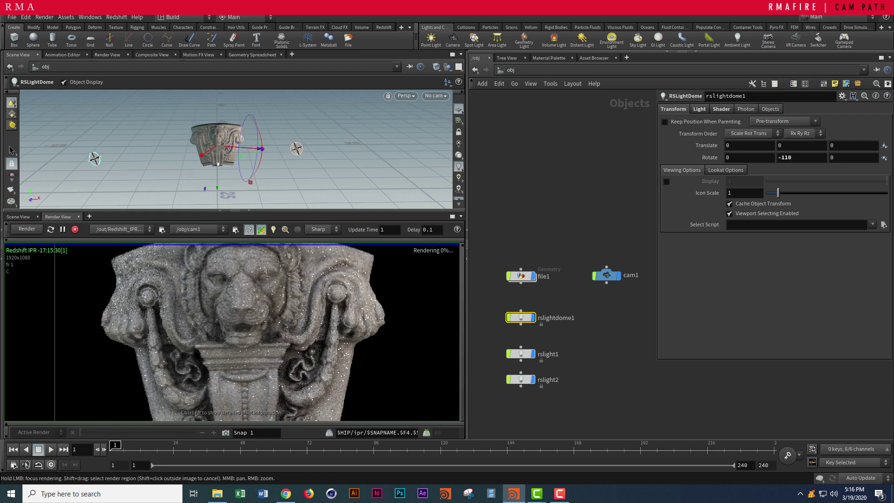
middle_drag(833, 159, 871, 122)
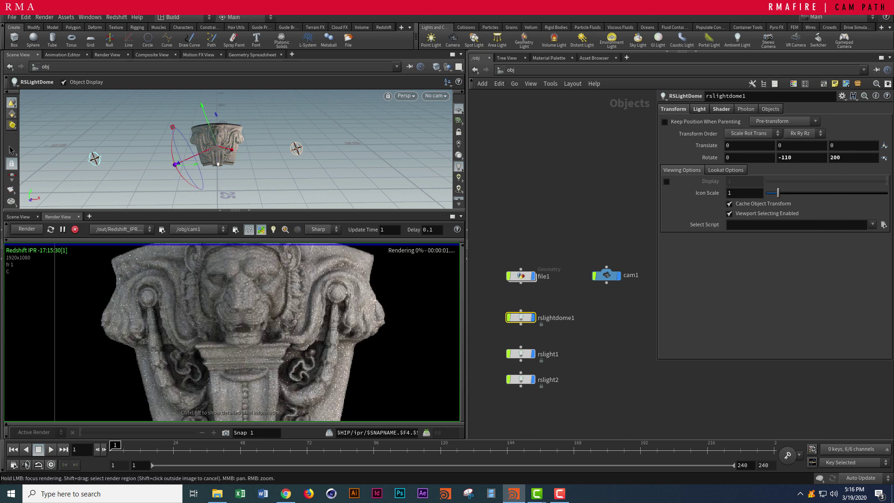
- Examine the lighting and stone detail of the rendered lion head both close up and in full
scroll(256, 306, up, 6)
scroll(257, 304, down, 4)
middle_drag(257, 304, 257, 317)
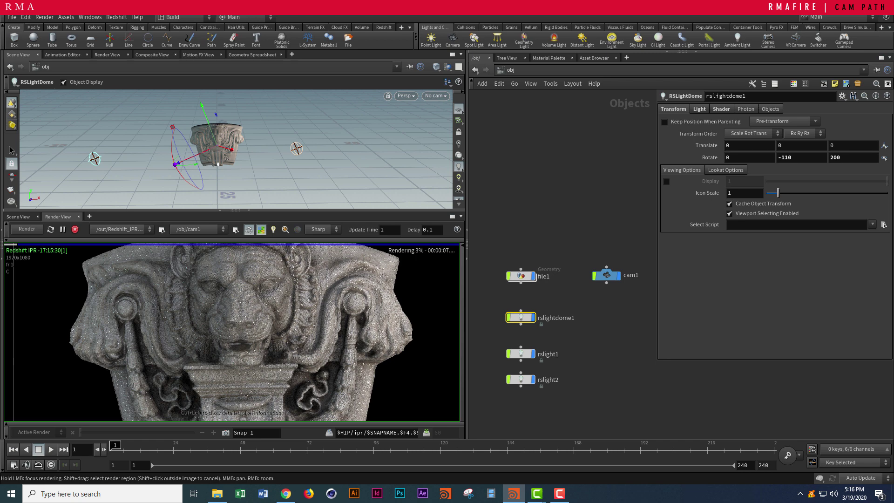
scroll(259, 326, down, 7)
scroll(259, 330, up, 11)
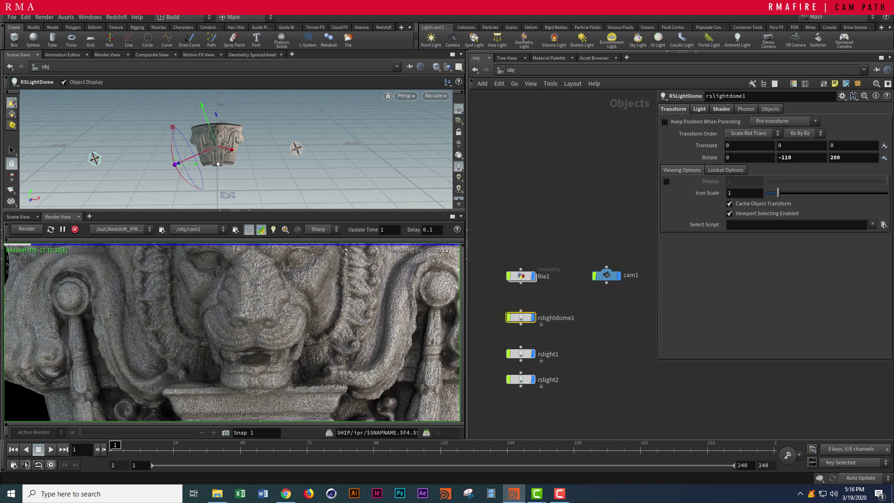
- Replace the dome map of rslightdome1 with studio023.hdr from the 01_HDRI/Studio08 folder
click(721, 109)
click(883, 143)
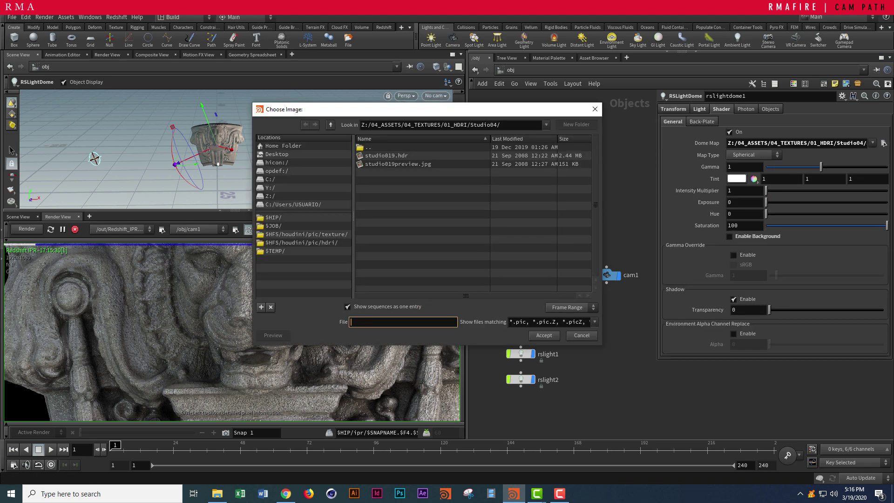
double_click(368, 147)
scroll(472, 217, down, 20)
scroll(475, 217, up, 2)
double_click(378, 231)
double_click(369, 148)
scroll(473, 217, down, 12)
scroll(475, 217, down, 5)
double_click(378, 197)
click(383, 155)
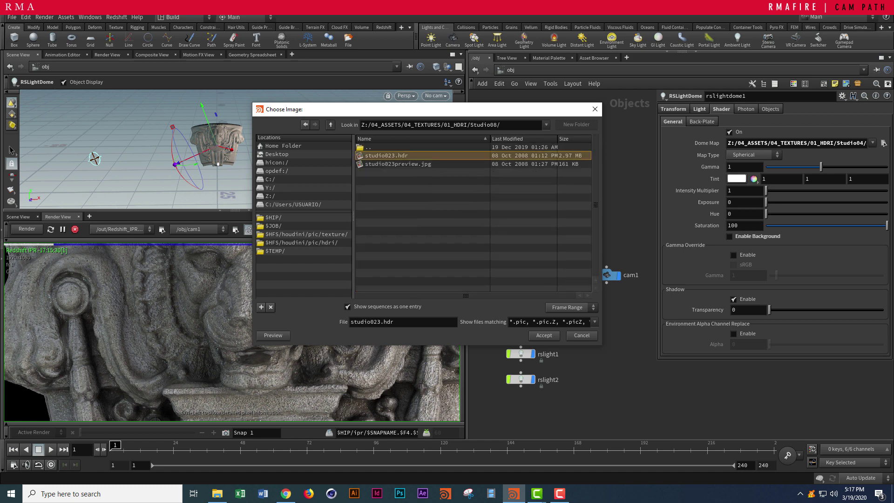
double_click(369, 147)
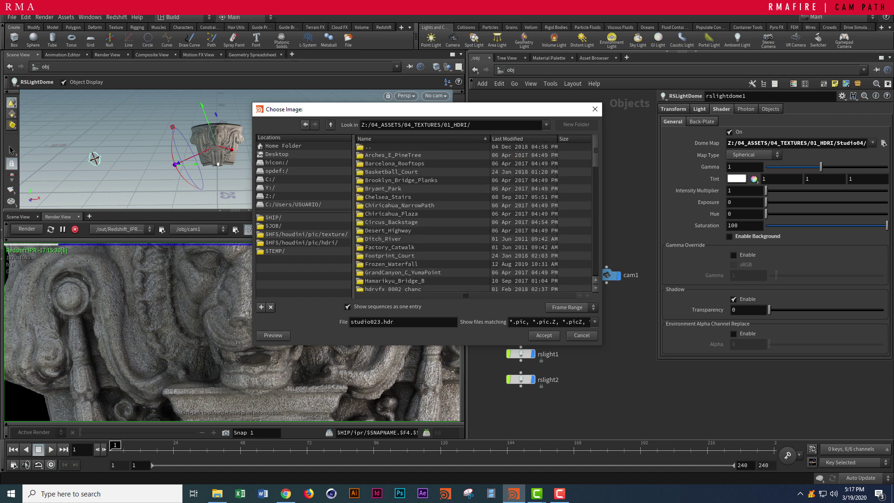
scroll(473, 217, down, 11)
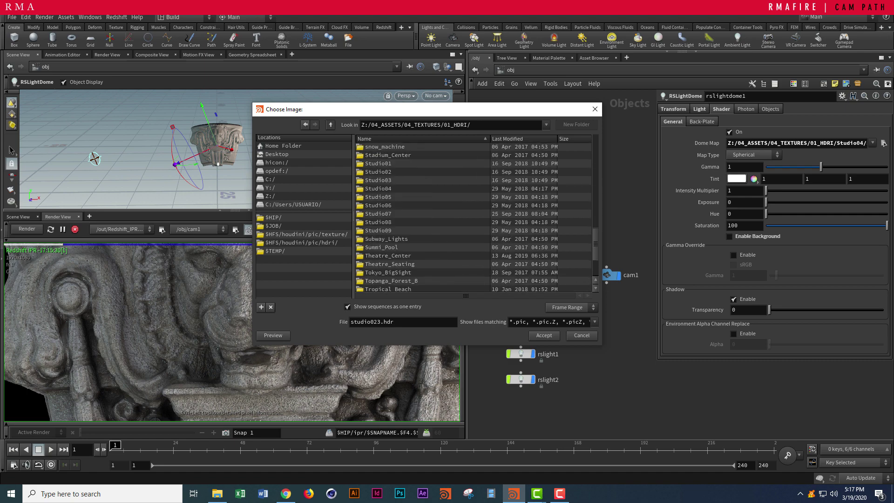
double_click(378, 222)
click(544, 335)
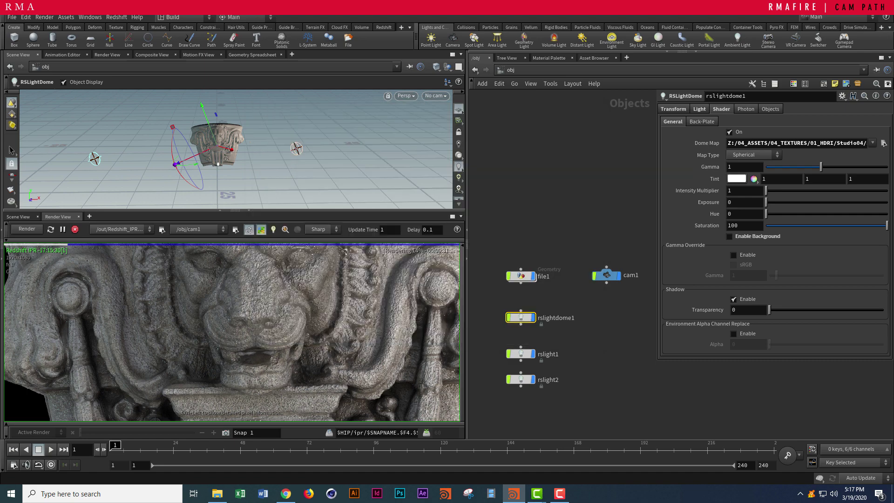
scroll(280, 304, down, 6)
scroll(280, 303, up, 3)
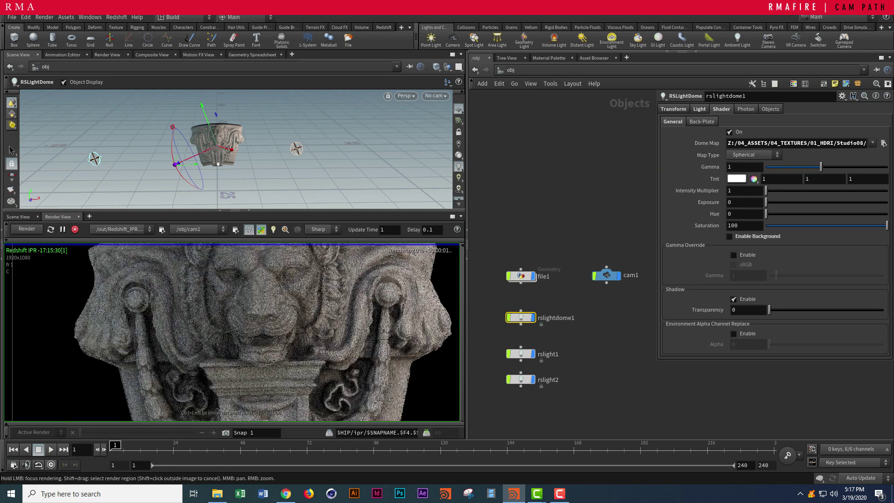
- Set the rotation of rslightdome1 to 180 in X and 120 in Y, leaving Z at 200
click(699, 109)
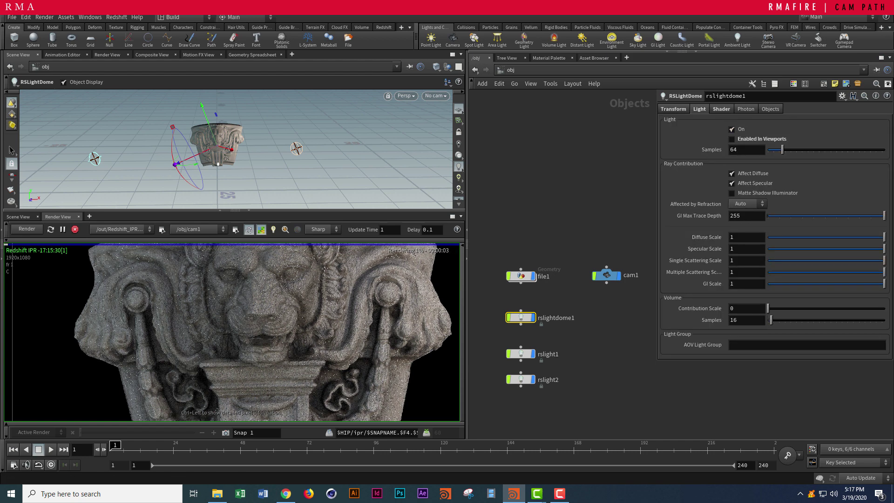
click(722, 109)
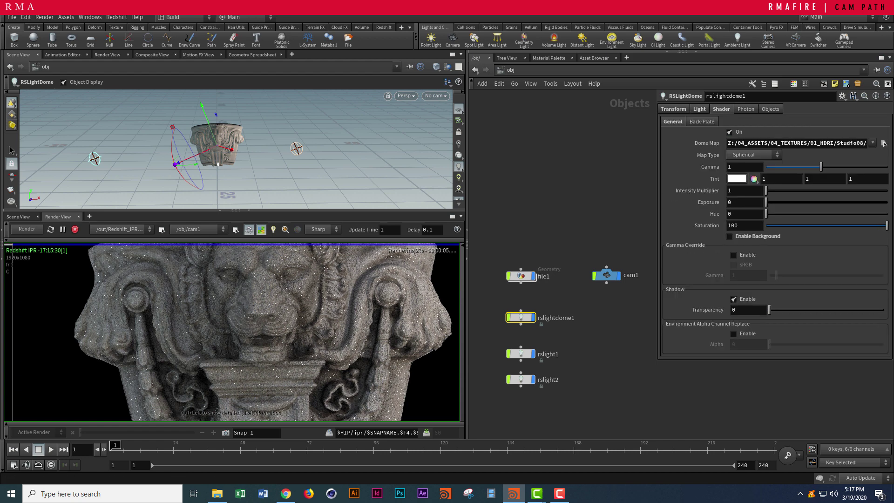
click(699, 109)
click(673, 109)
middle_drag(740, 158, 774, 122)
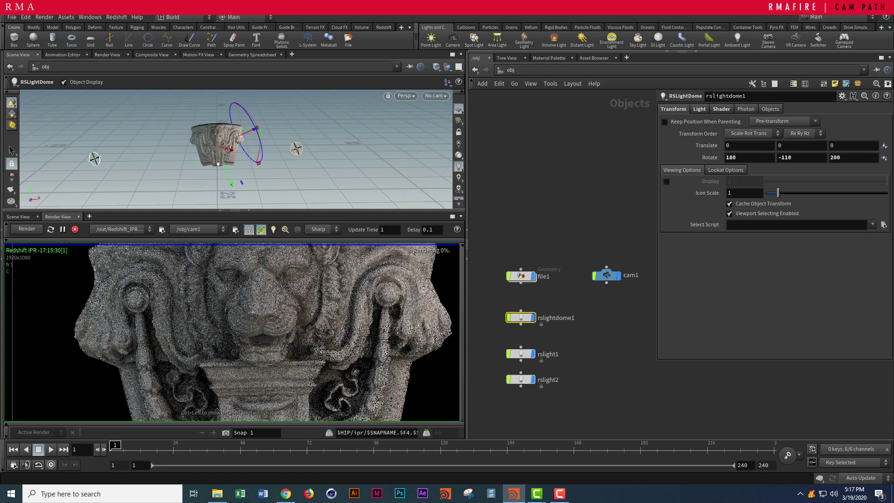
middle_drag(796, 155, 866, 118)
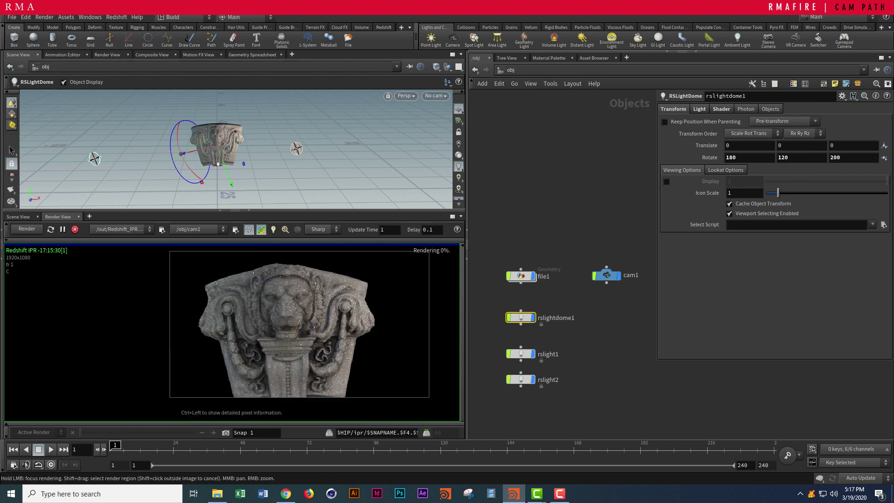
- Move rslight1 closer to the side of the lion head
drag(577, 339, 511, 357)
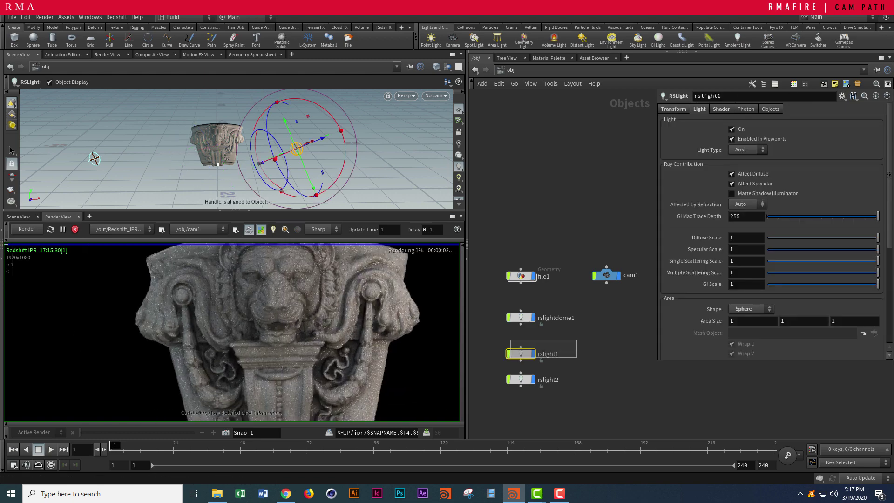
alt+drag(261, 149, 281, 174)
mouse_move(331, 143)
mouse_down()
mouse_move(377, 134)
mouse_move(272, 157)
mouse_move(318, 148)
mouse_move(299, 140)
mouse_up()
- Bring rslight2 closer to the lion head on the opposite side and raise it slightly
drag(577, 391, 491, 365)
alt+drag(298, 144, 187, 163)
drag(139, 118, 229, 114)
drag(158, 152, 168, 125)
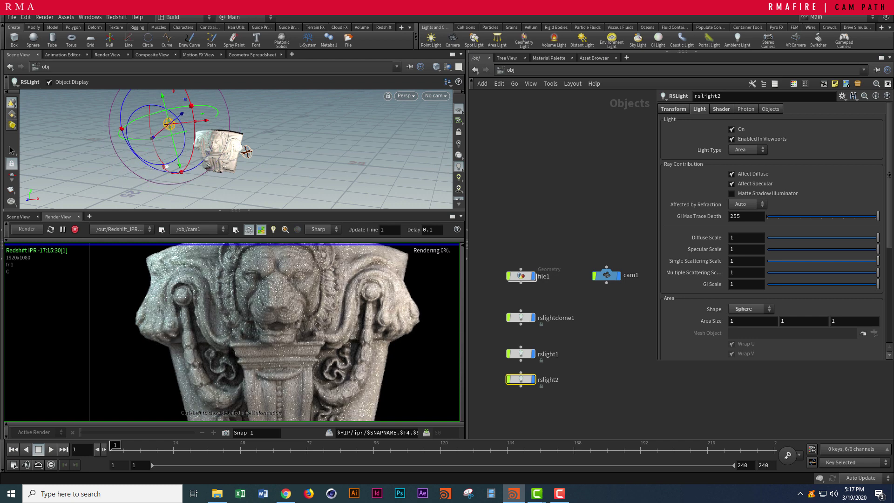
- Set the area size of rslight2 to 2, 2, 2 and move the light higher above the lion head
text(2)
key(Tab)
text(2)
key(Tab)
text(2)
key(Return)
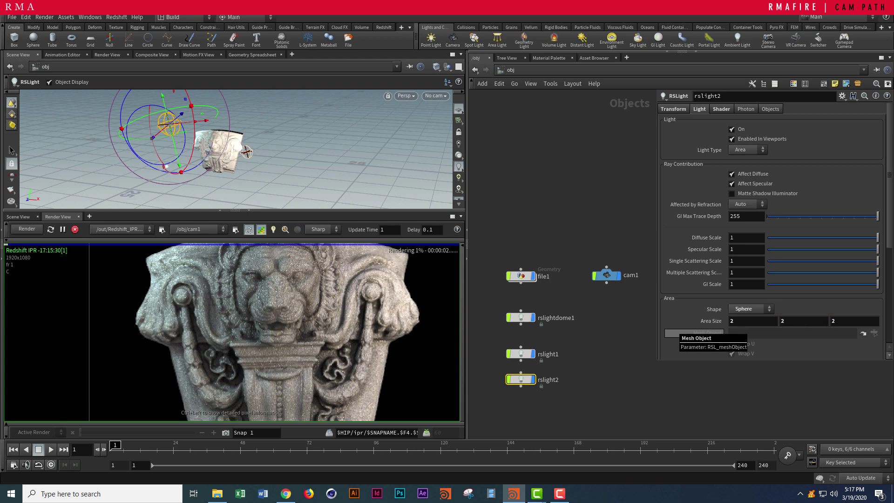
drag(169, 125, 156, 104)
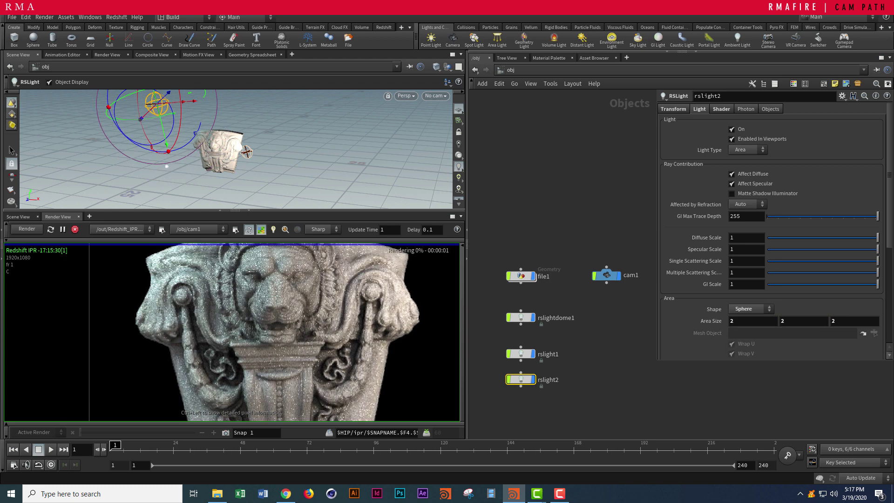
- Select rslight1 and examine the relit lion head in the render, both close up and in full
drag(570, 357, 507, 336)
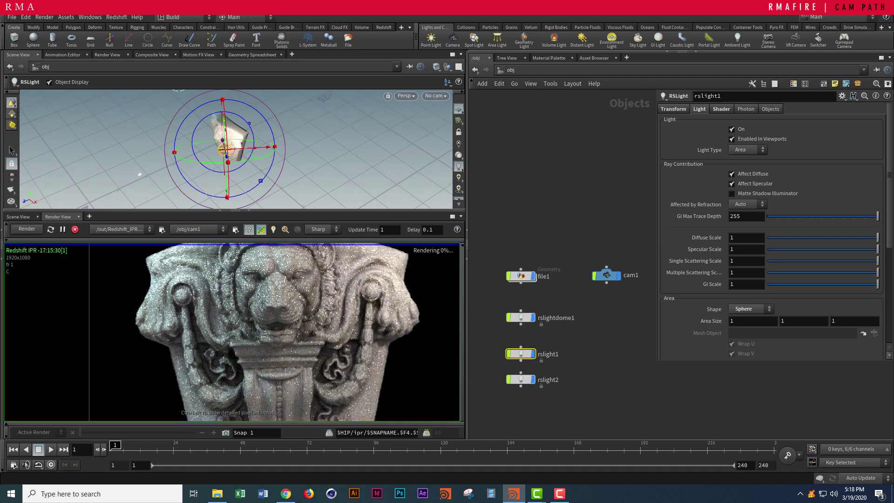
scroll(298, 286, up, 3)
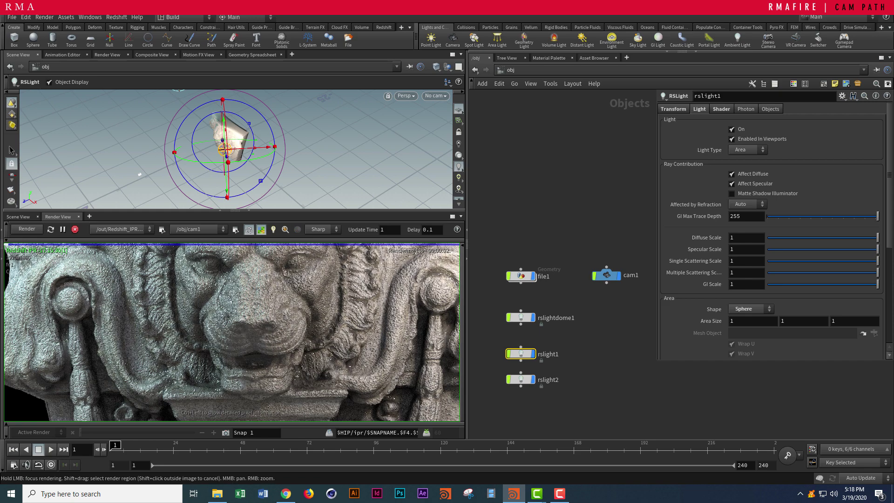
scroll(270, 289, down, 10)
scroll(270, 289, up, 4)
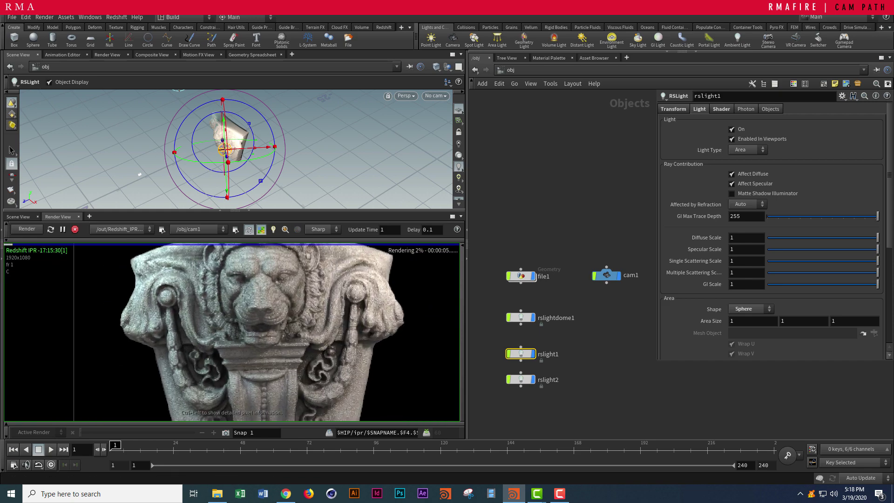
middle_drag(269, 289, 263, 298)
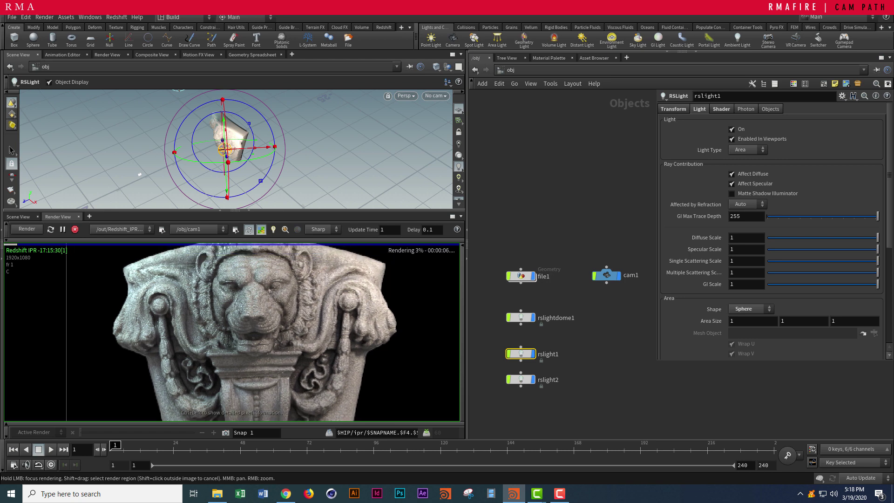
- Look through cam1 and reframe the camera closer on the lion head
click(436, 96)
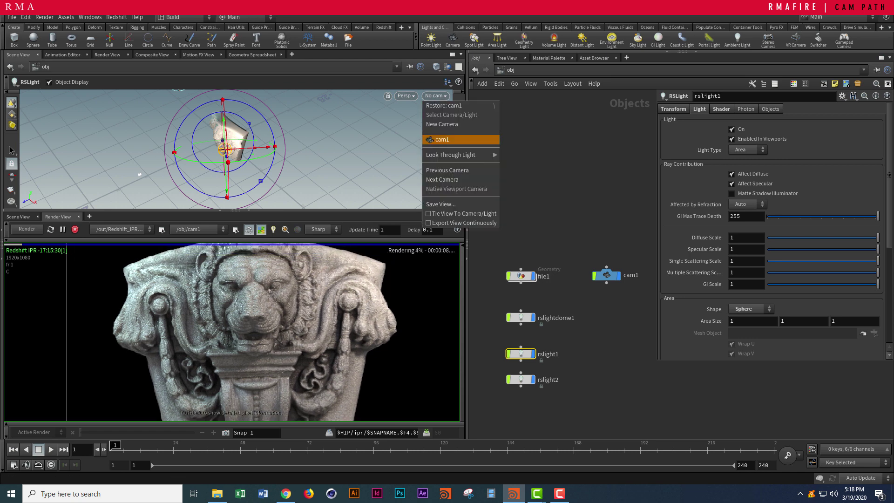
click(461, 140)
right_drag(233, 149, 261, 149)
mouse_move(251, 149)
mouse_down()
mouse_move(233, 148)
mouse_move(256, 145)
mouse_up()
right_drag(252, 147, 263, 150)
middle_drag(247, 135, 250, 154)
drag(249, 154, 234, 154)
mouse_move(229, 145)
mouse_down()
mouse_move(251, 129)
mouse_move(240, 140)
mouse_up()
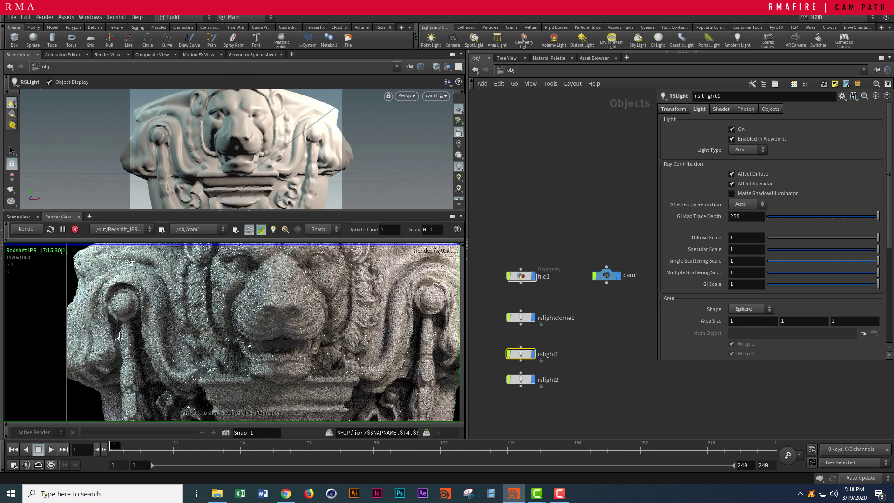
- Move cam1 gradually closer and orbit it to a lower angle until the lion head fills the frame, checking the render
scroll(289, 321, down, 4)
middle_drag(288, 321, 270, 327)
alt+drag(236, 149, 246, 144)
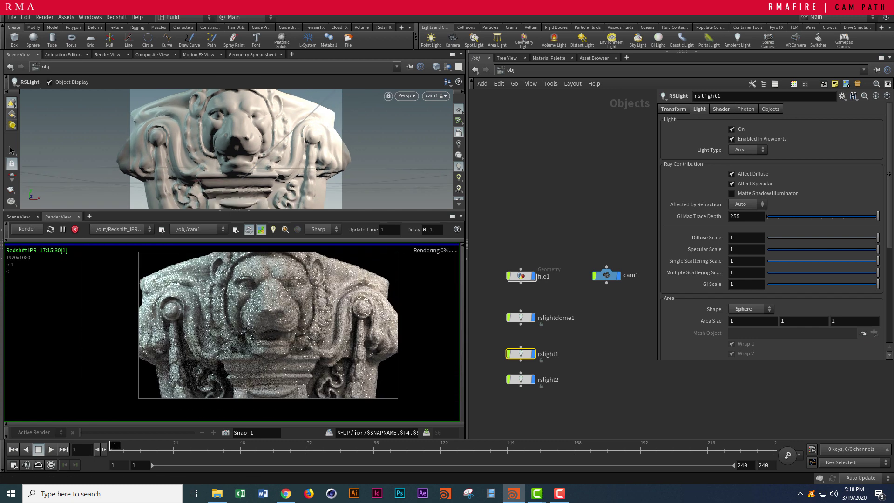
alt+right_drag(237, 149, 245, 150)
alt+drag(245, 150, 246, 148)
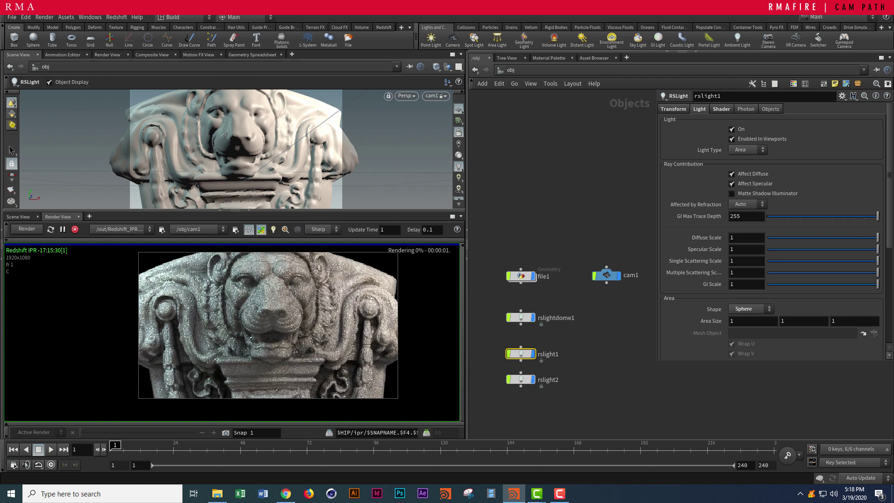
alt+right_drag(246, 148, 257, 150)
alt+drag(257, 150, 259, 148)
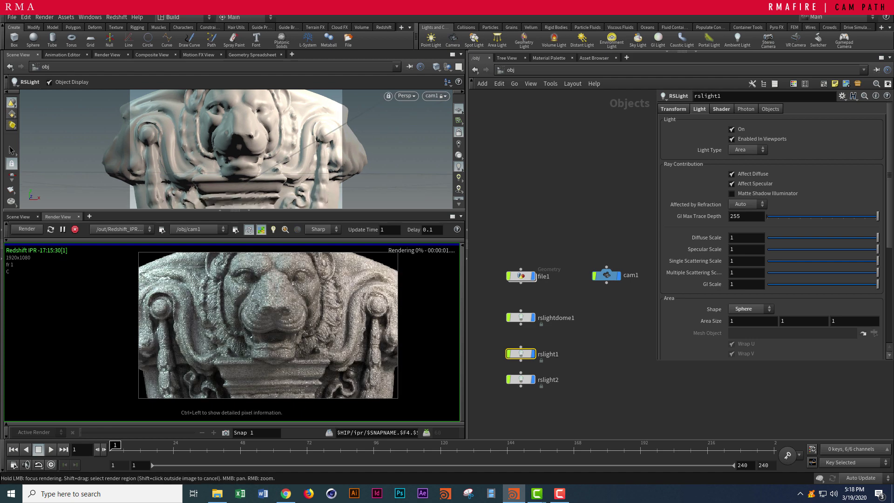
alt+drag(251, 160, 250, 155)
alt+right_drag(250, 154, 261, 160)
alt+drag(256, 159, 252, 150)
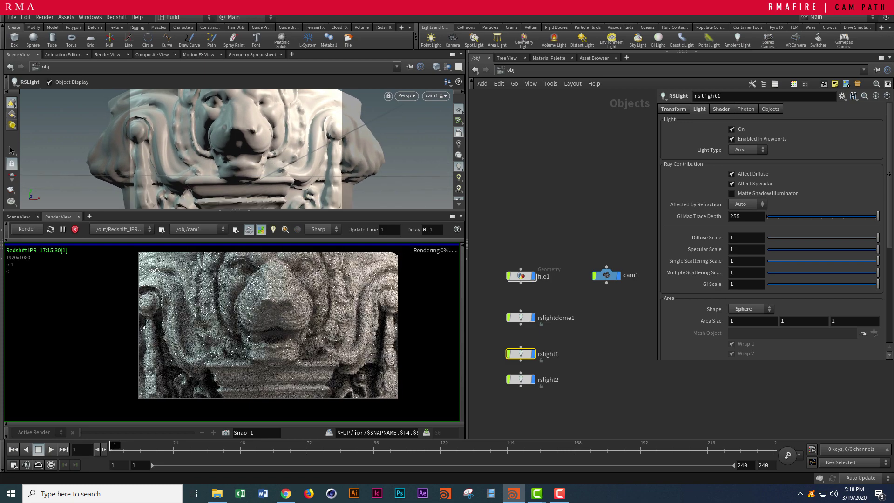
scroll(269, 281, up, 5)
middle_drag(289, 300, 309, 315)
scroll(310, 320, down, 4)
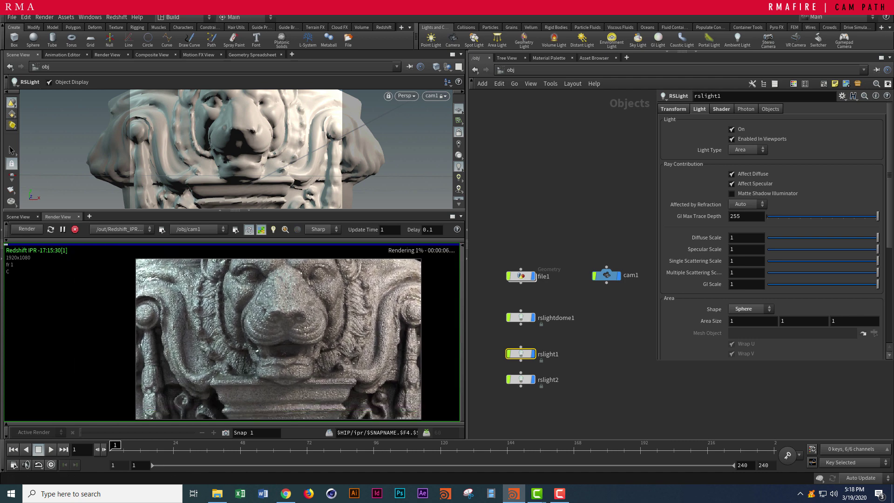
- Enable displacement in the Redshift object settings of file1 and set the displacement scale to .01
drag(547, 239, 512, 275)
click(748, 109)
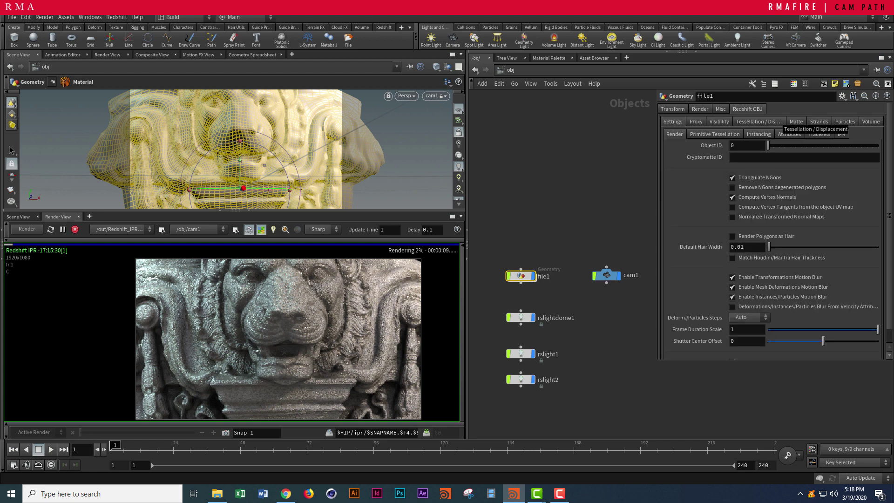
click(757, 121)
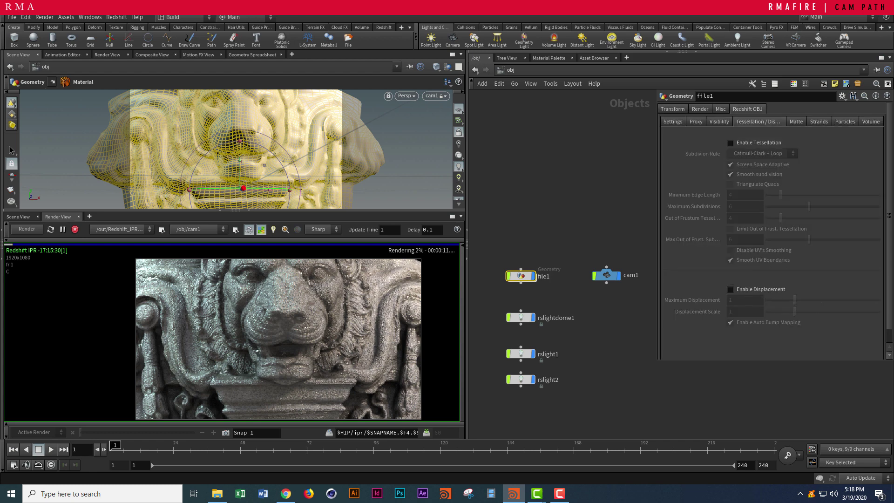
click(730, 289)
click(730, 311)
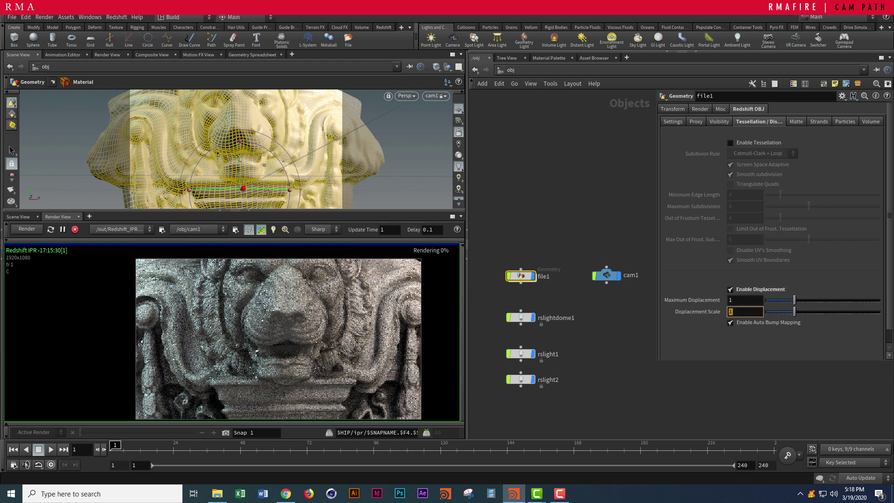
text(.01)
key(Return)
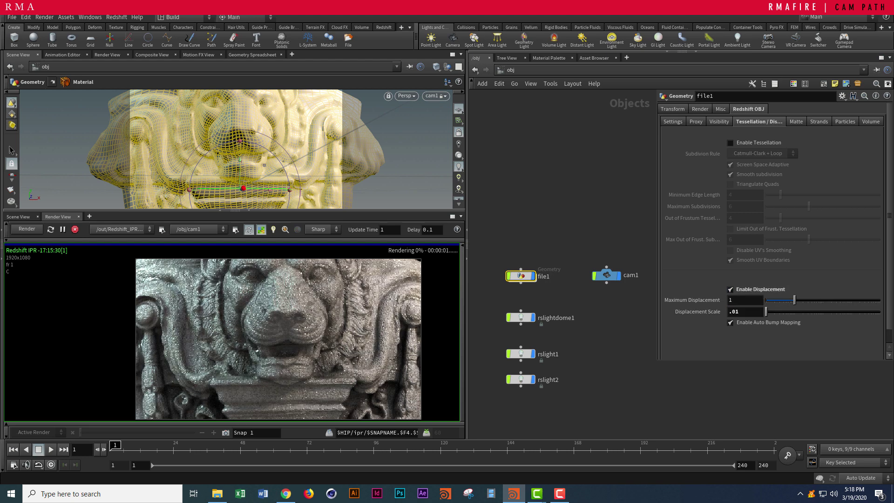
- Stop the IPR render and open the base_texture material network assigned by material1 inside file1
click(75, 229)
double_click(521, 275)
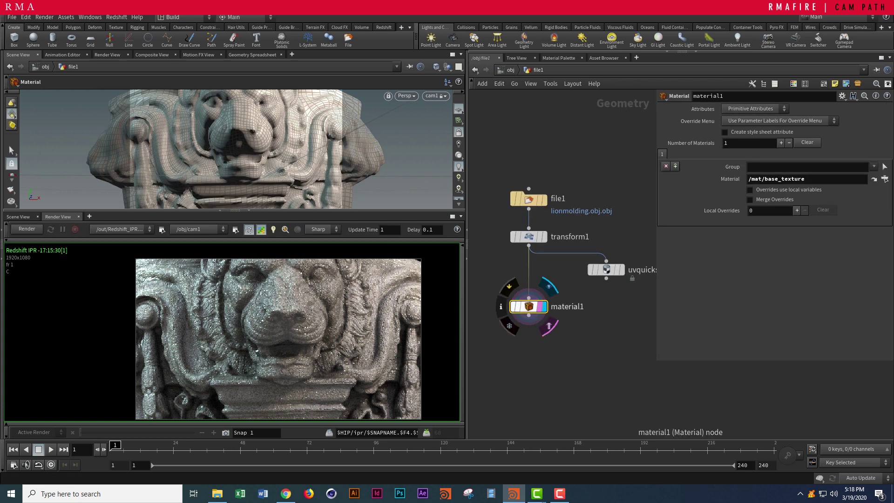
click(874, 178)
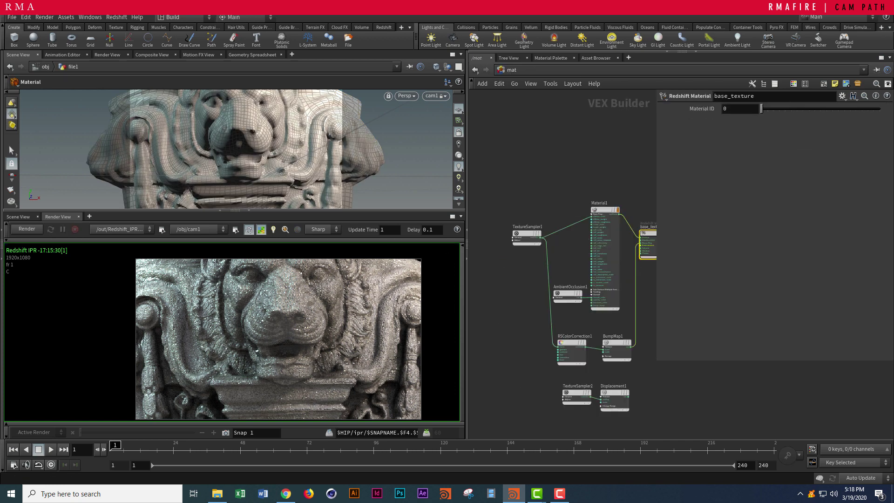
- Set the height scale of the BumpMap1 node to .01, after trying .1
scroll(582, 279, up, 2)
click(612, 342)
click(744, 139)
text(.1)
key(Return)
text(.01)
key(Return)
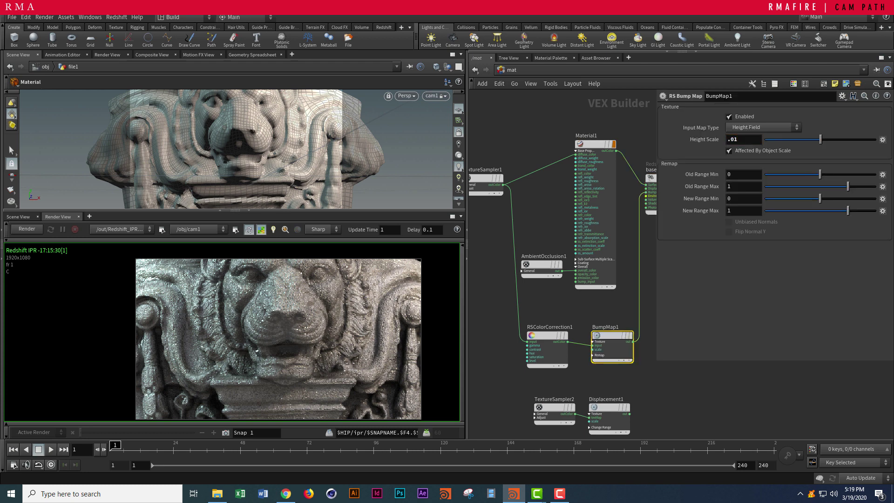
middle_drag(627, 303, 578, 280)
click(581, 390)
middle_drag(621, 309, 622, 387)
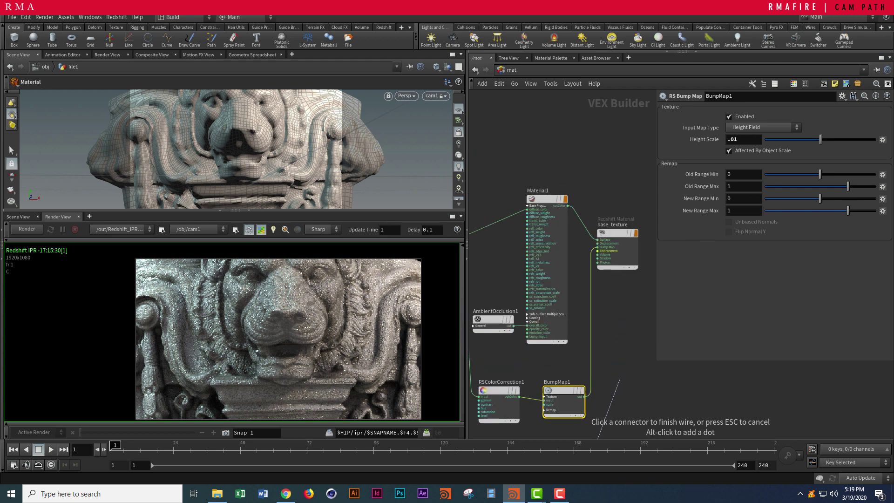
key(Escape)
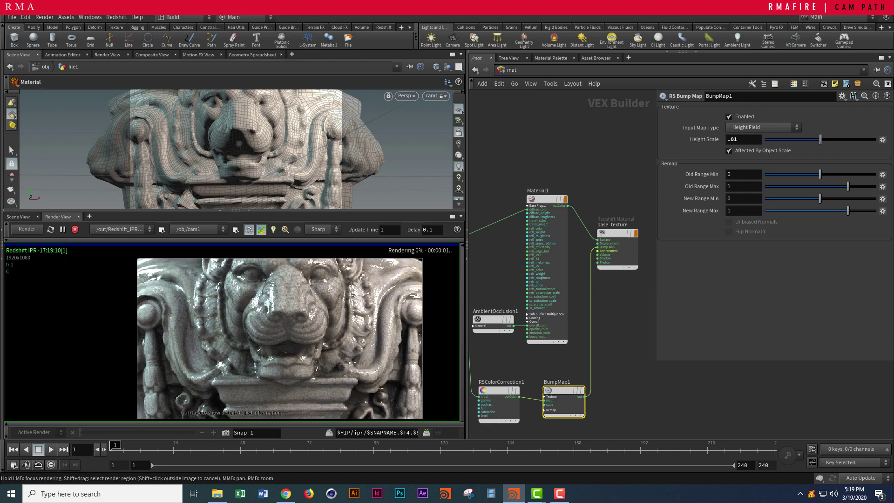
- Set the height scale of BumpMap1 to .05 after trying .1, checking the surface detail in the render
scroll(288, 304, up, 2)
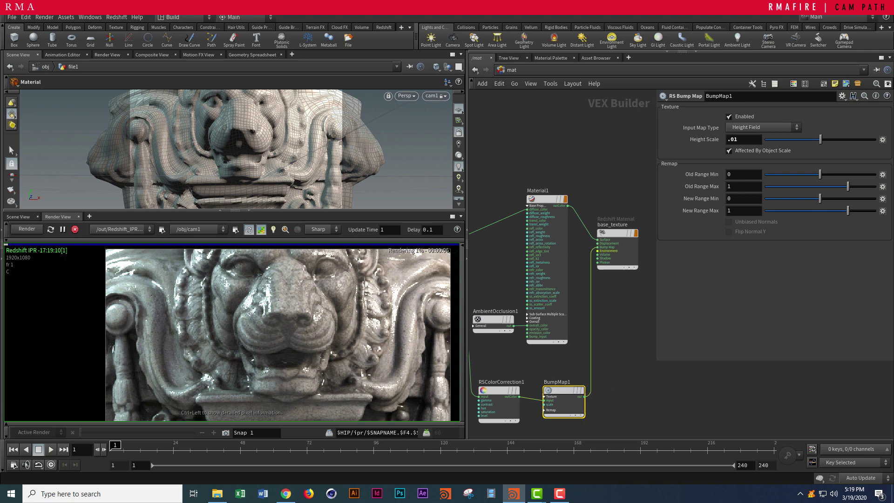
text(1)
key(Return)
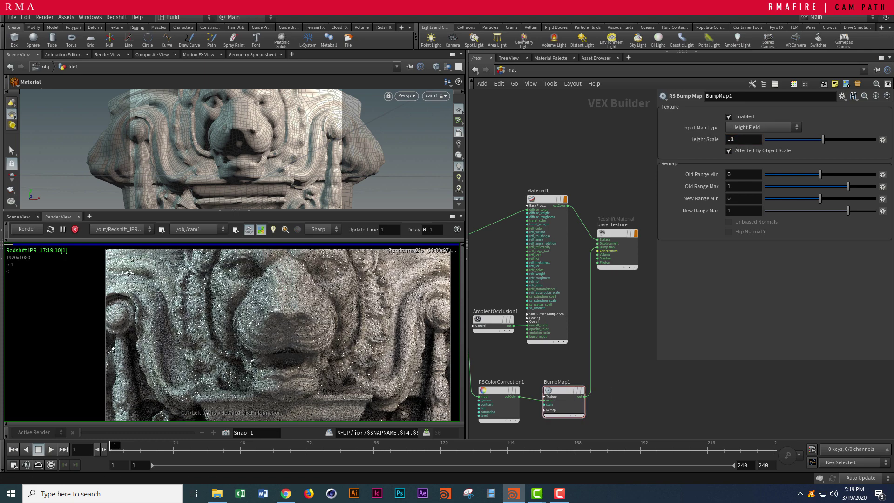
scroll(275, 306, up, 3)
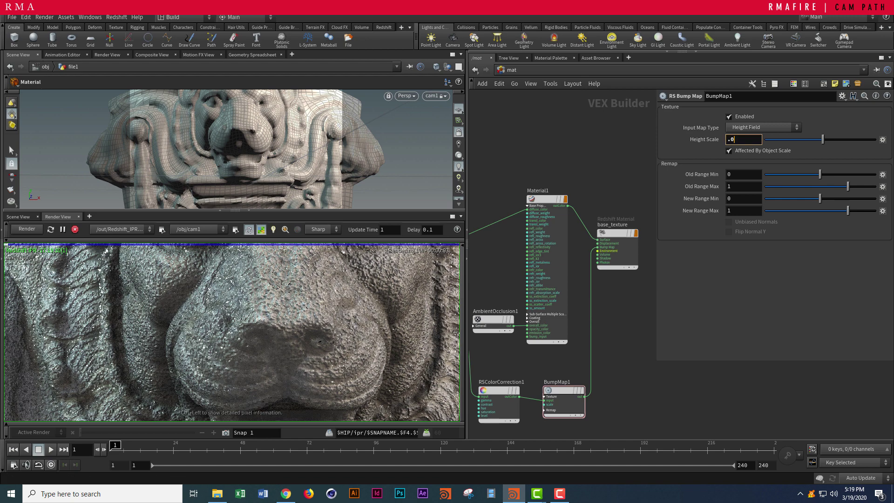
key(Return)
scroll(232, 333, down, 3)
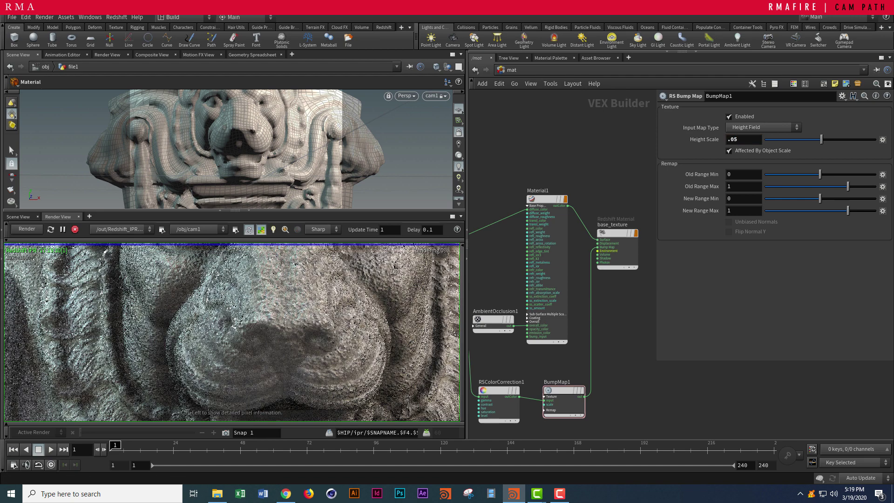
- Add an RS Texture node below TextureSampler1 and load concrete001_rough.rat from $HFS/houdini/pic/texture into it
middle_drag(498, 275, 566, 289)
drag(501, 248, 501, 218)
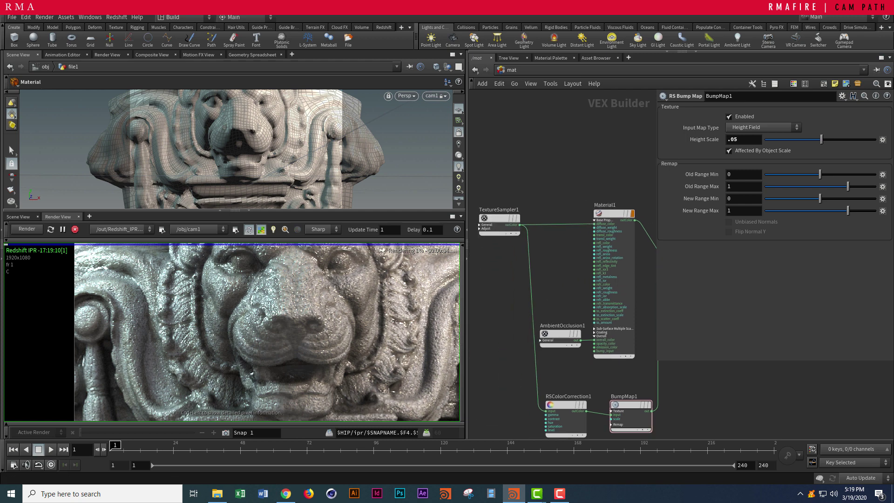
scroll(494, 268, up, 2)
middle_drag(503, 275, 517, 302)
mouse_move(596, 307)
middle_down()
mouse_move(548, 315)
mouse_move(592, 309)
middle_up()
key(Tab)
text(rstex)
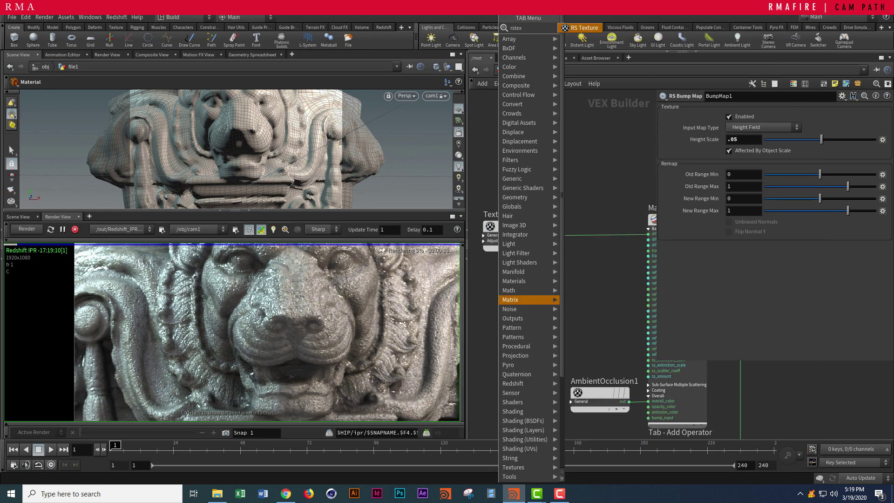
key(Return)
click(496, 302)
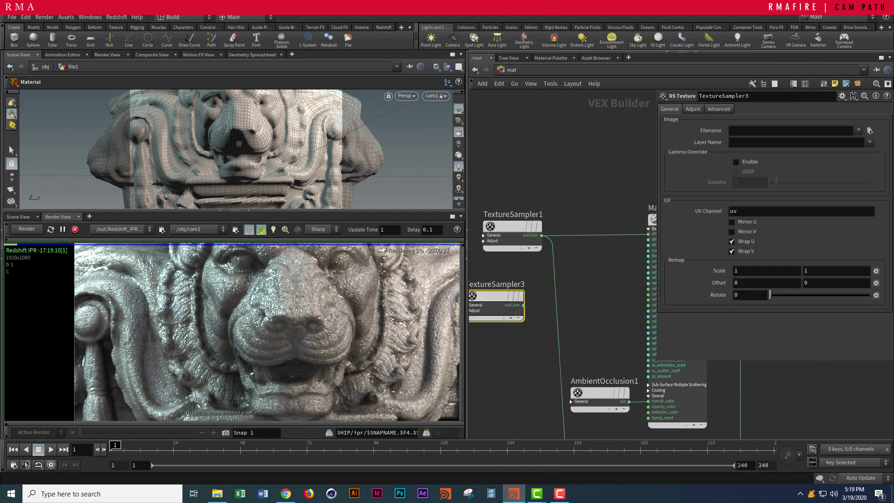
click(869, 130)
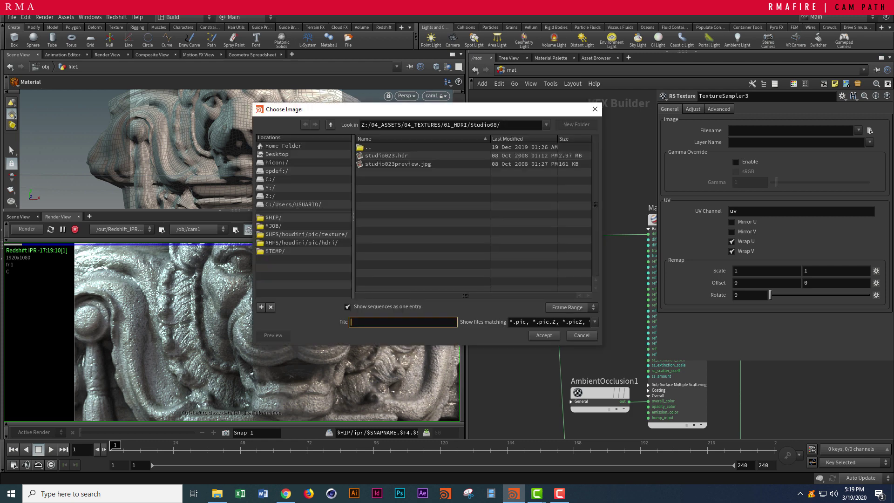
click(306, 234)
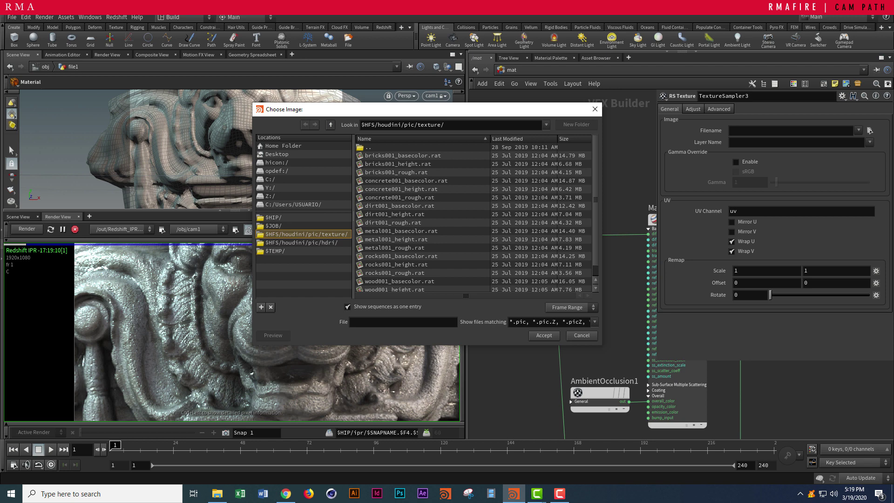
double_click(399, 197)
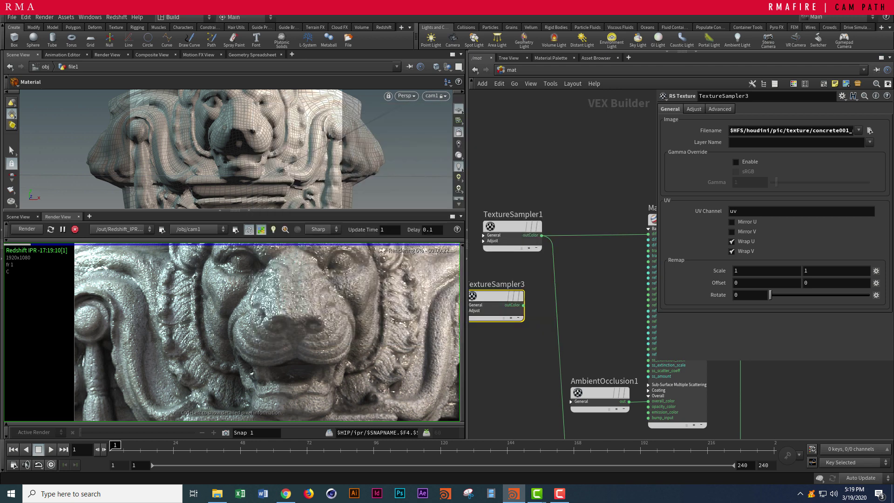
- Connect the outColor of TextureSampler3 to the refl_roughness input of Material1
click(523, 305)
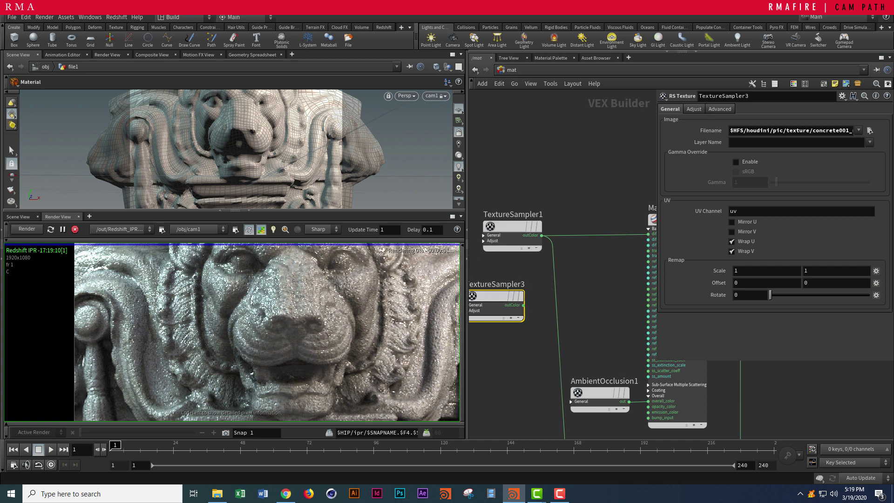
scroll(648, 272, up, 4)
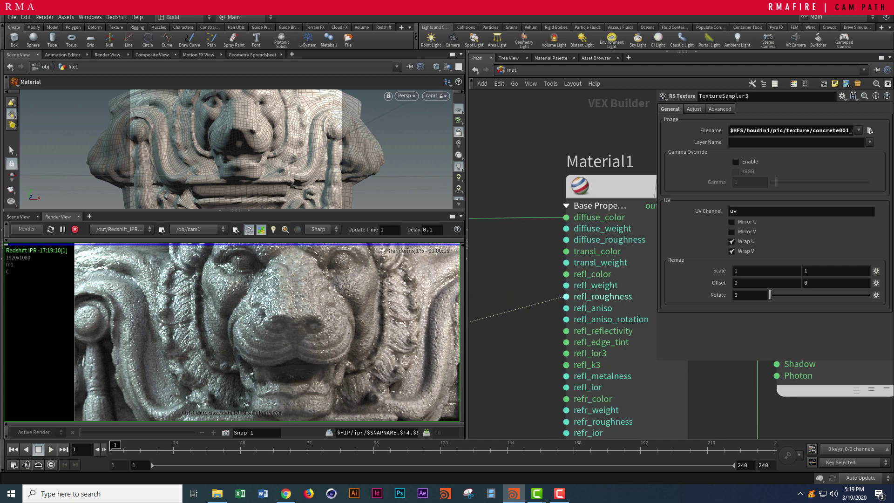
click(566, 296)
scroll(563, 261, down, 4)
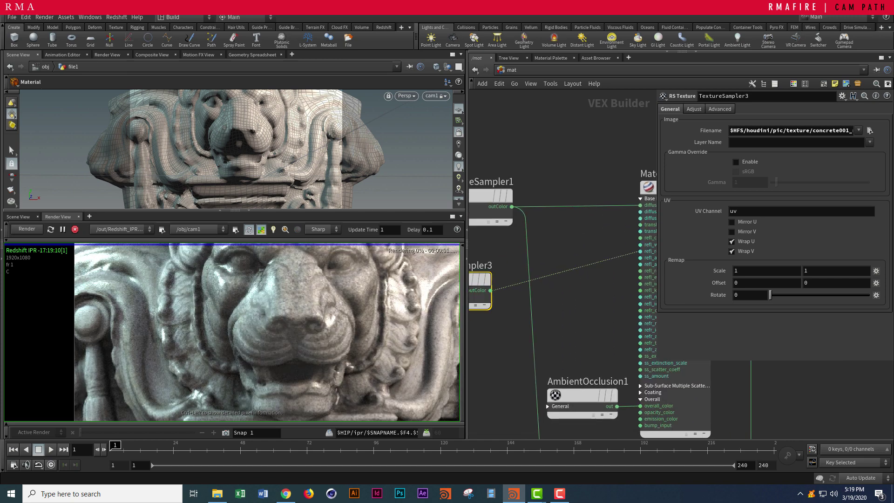
- Insert an RS Color Correct node on the wire between TextureSampler3 and the refl_roughness input of Material1
drag(573, 268, 488, 277)
click(549, 260)
middle_drag(549, 260, 534, 262)
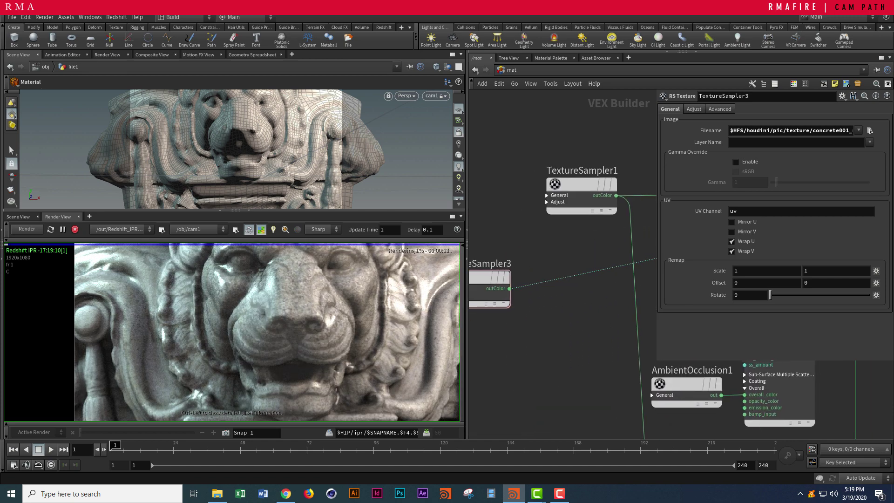
key(Tab)
text(rscc)
key(Down)
key(Down)
key(Return)
click(598, 277)
drag(566, 240, 583, 287)
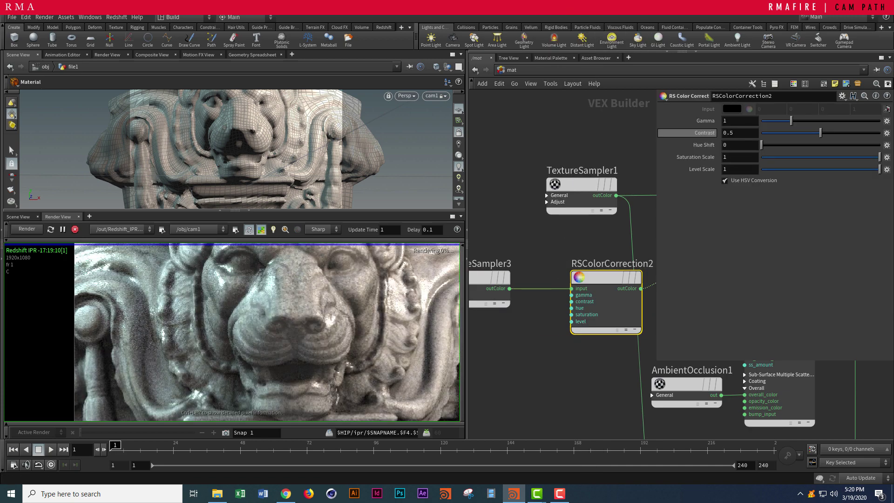
- Set the gamma of RSColorCorrection2 to 0.17 after trying 2.41 and 0, comparing the reflections in the render
drag(791, 120, 832, 121)
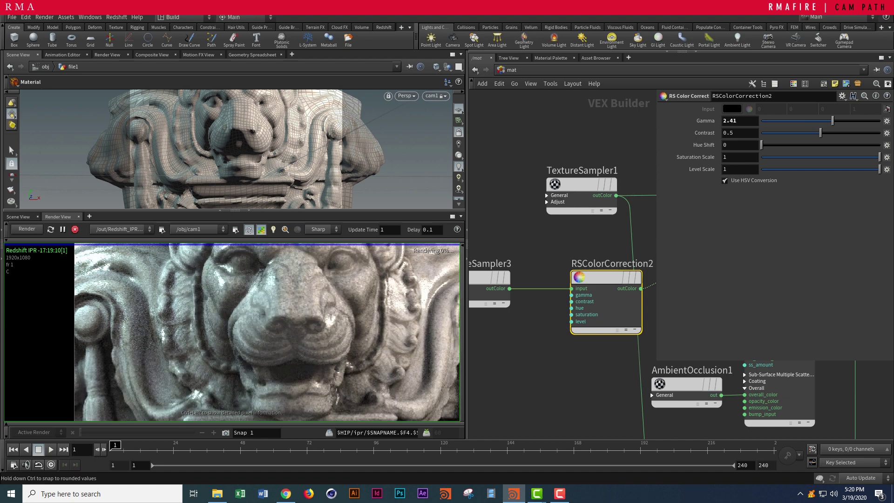
drag(832, 120, 761, 121)
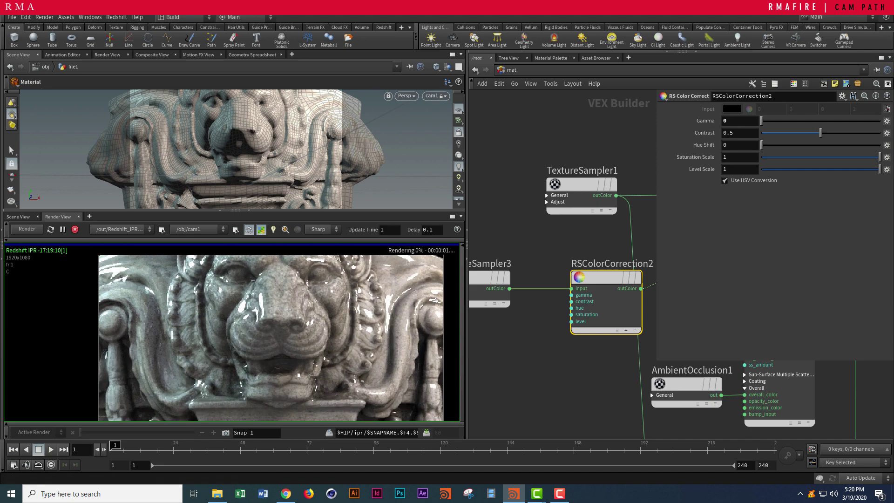
drag(761, 120, 770, 121)
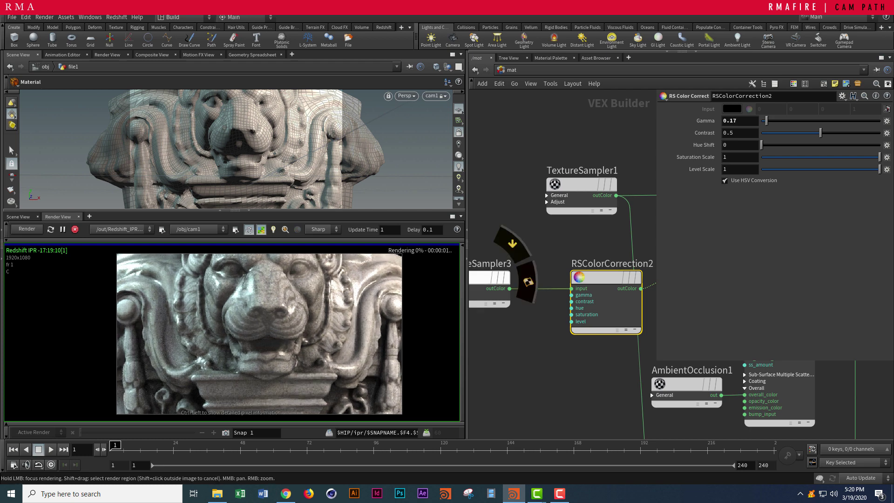
scroll(274, 297, up, 5)
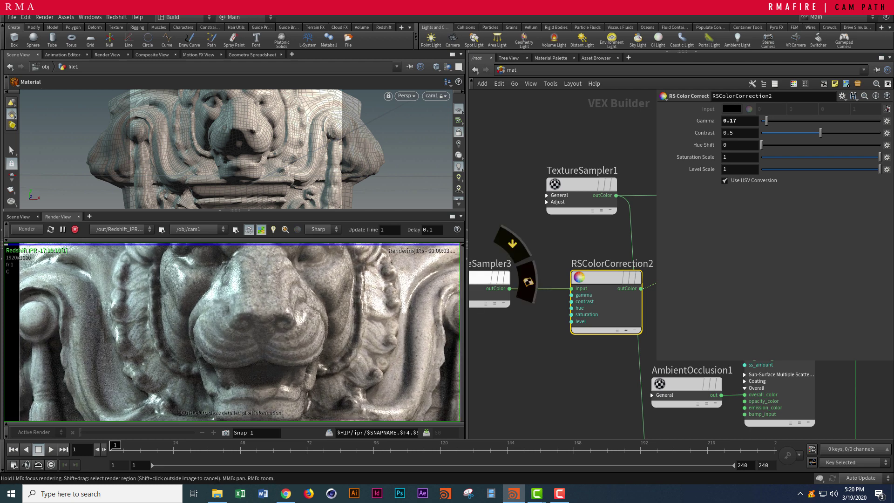
scroll(277, 295, down, 5)
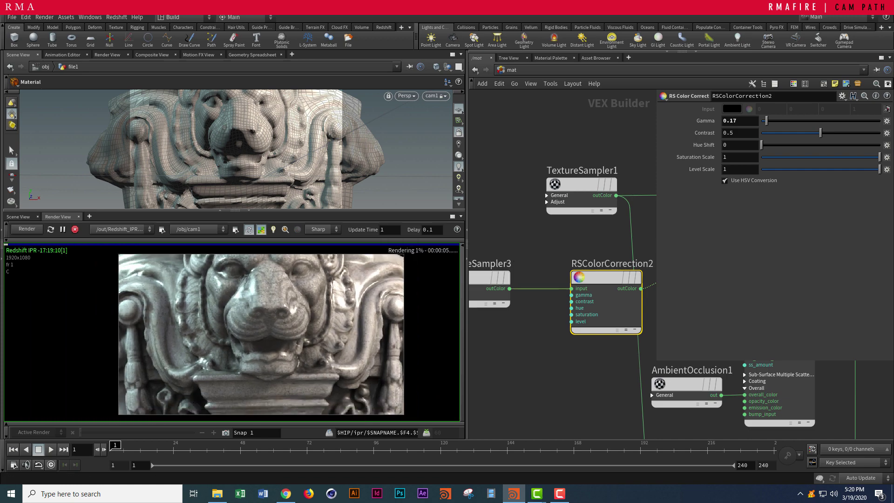
- Reduce the reflection weight of Material1 to 0.665
middle_drag(557, 366, 500, 326)
scroll(500, 326, down, 4)
scroll(602, 268, up, 4)
click(601, 268)
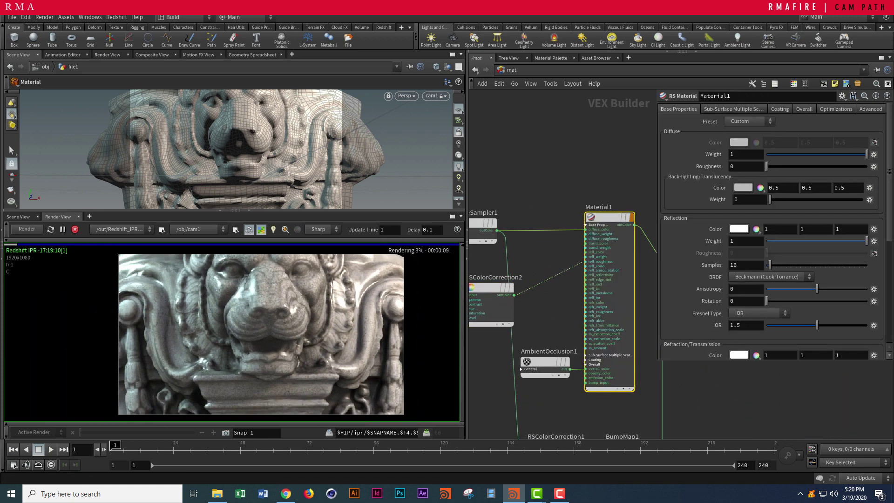
drag(866, 241, 833, 240)
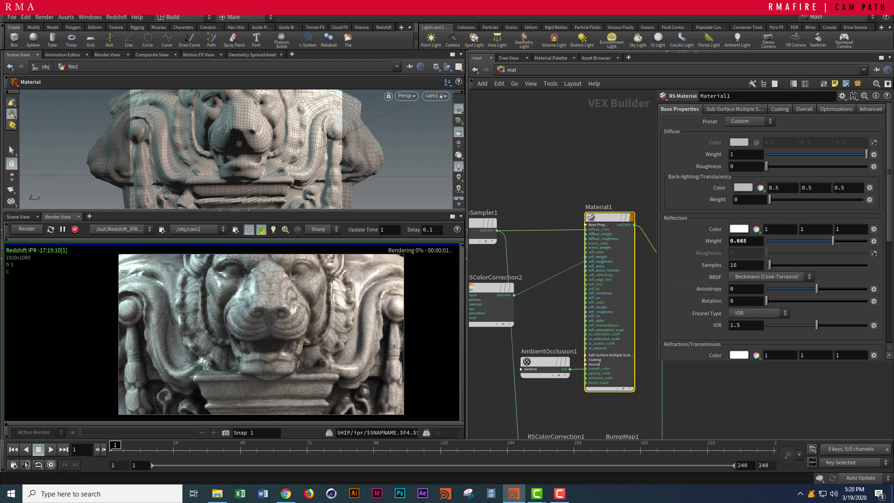
- With the IPR render stopped, connect the Displacement1 output to the Displacement input of base_texture and save the scene
middle_drag(632, 402, 609, 319)
scroll(609, 319, down, 5)
scroll(622, 391, up, 4)
scroll(622, 376, up, 2)
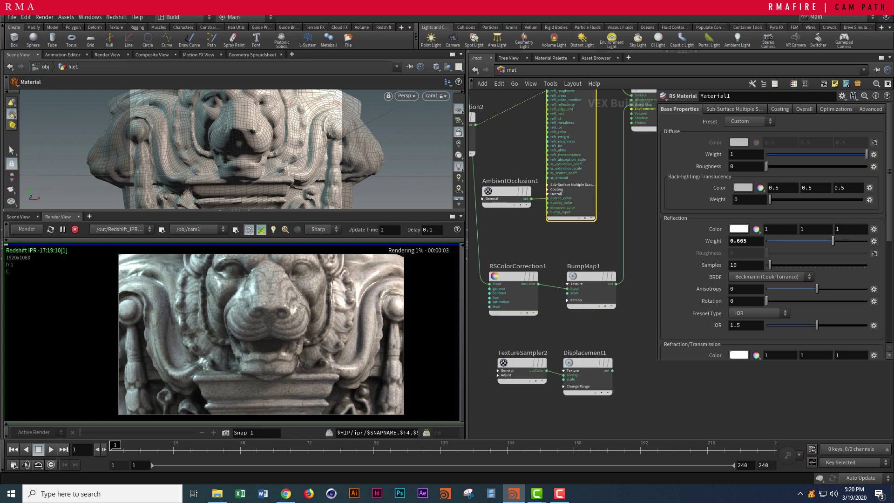
click(75, 229)
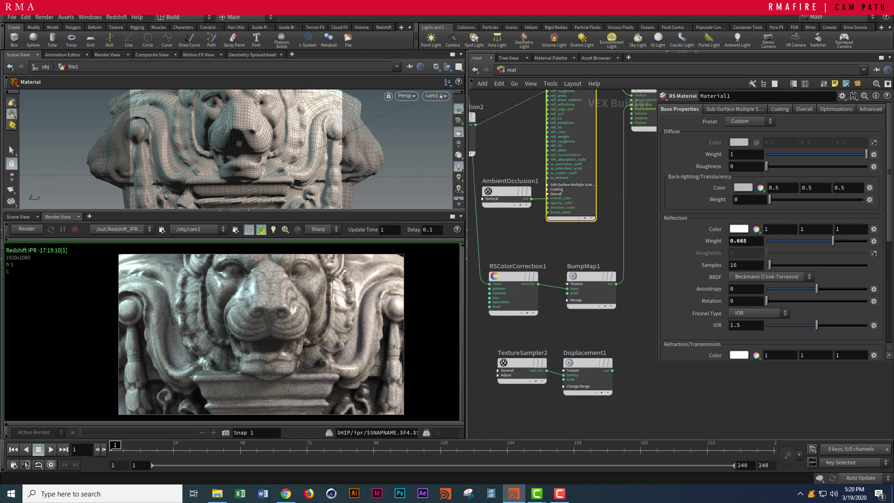
click(612, 370)
middle_drag(645, 240, 584, 391)
scroll(568, 285, up, 6)
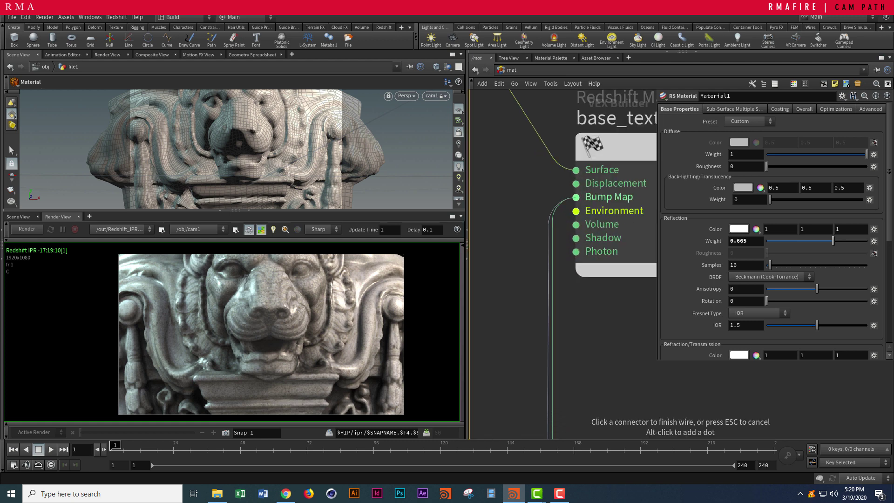
click(576, 183)
scroll(627, 295, down, 2)
scroll(619, 208, down, 3)
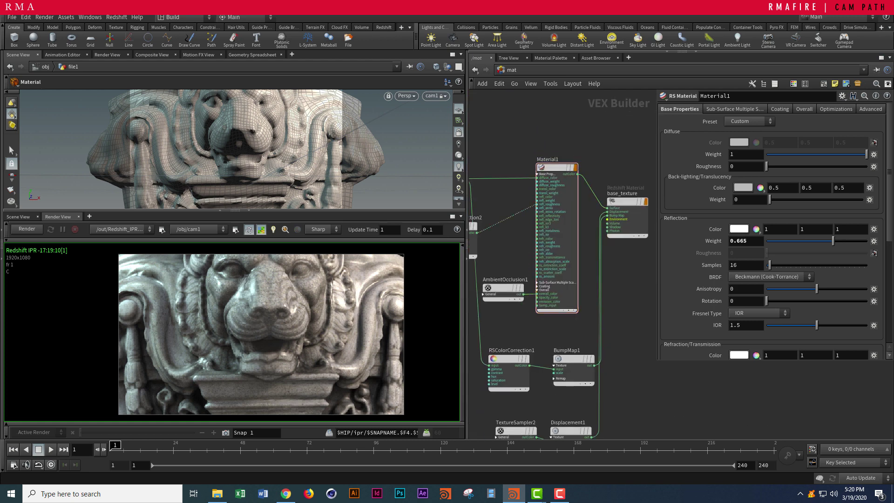
key(ctrl+s)
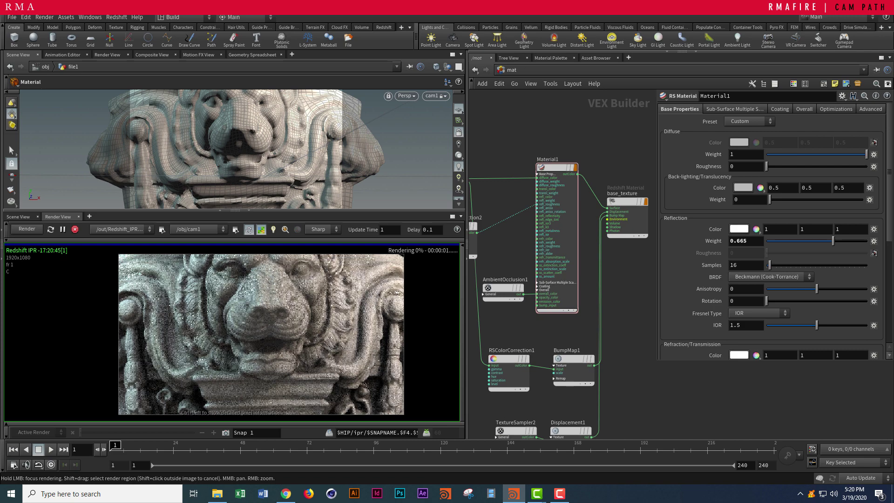
- Examine the displaced surface of the lion head in the new IPR render, both close up and in full frame
scroll(280, 286, up, 2)
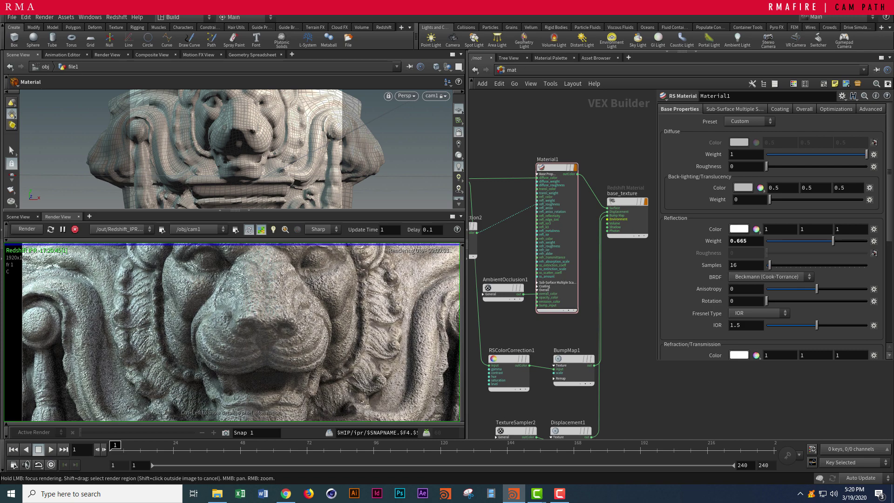
scroll(240, 333, down, 3)
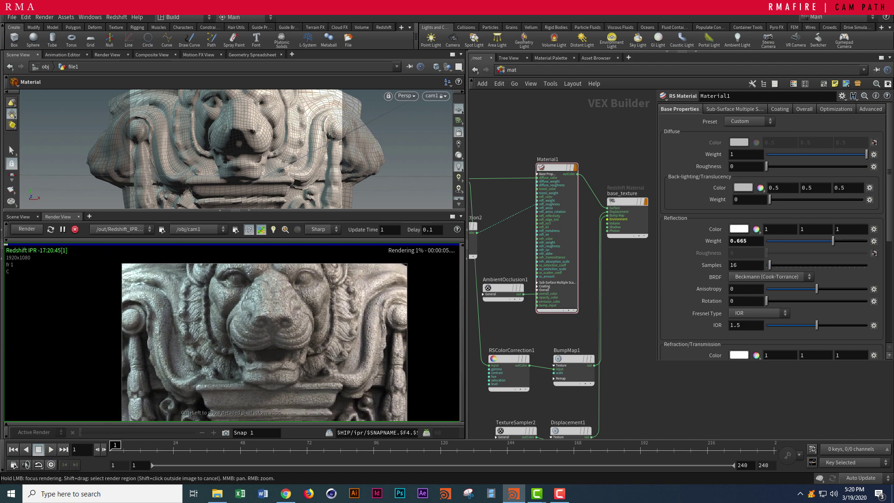
scroll(240, 332, up, 3)
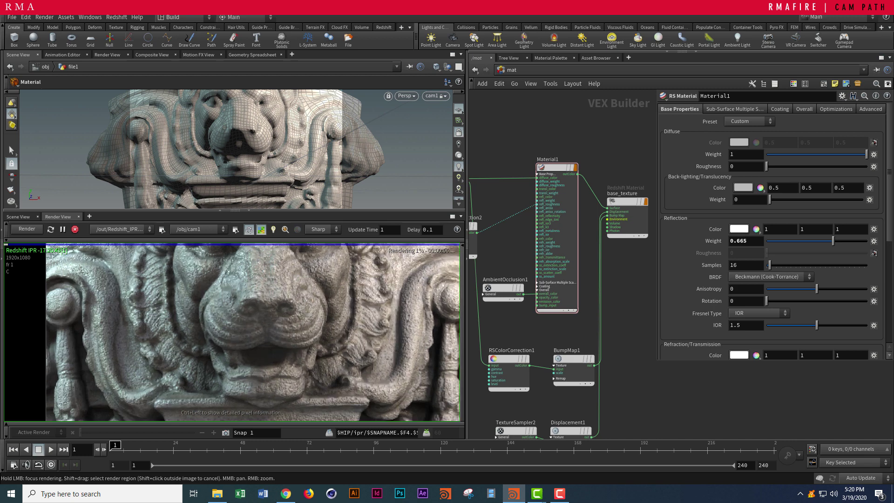
middle_drag(240, 333, 247, 363)
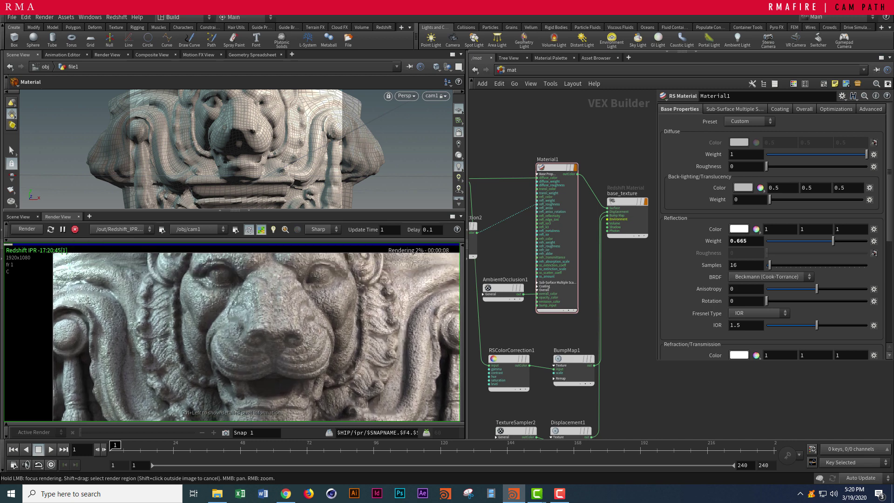
scroll(247, 363, down, 4)
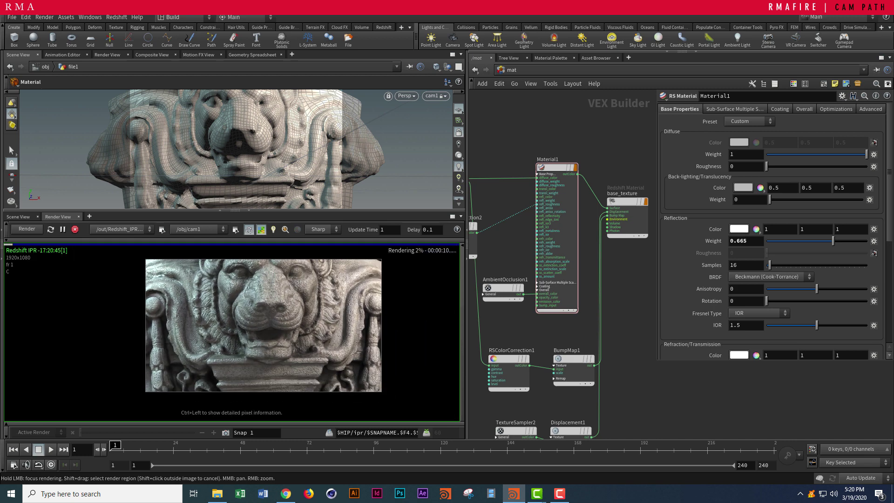
middle_drag(247, 363, 243, 363)
scroll(301, 313, up, 2)
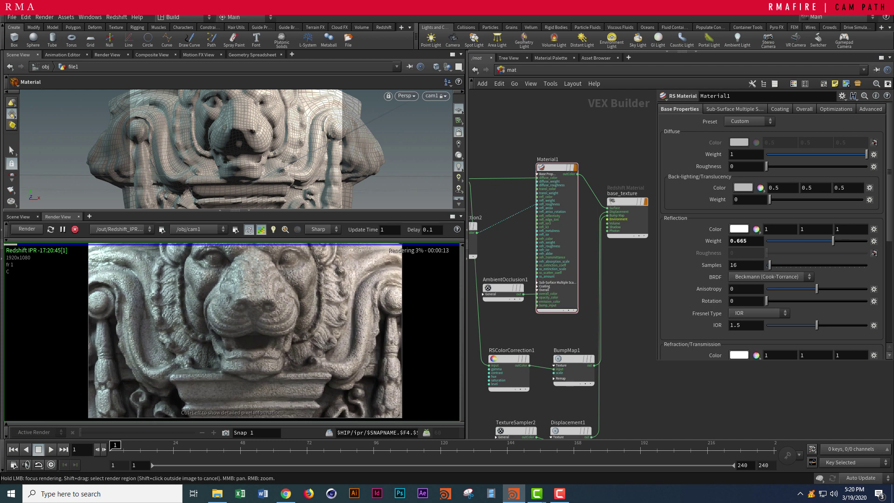
- Stop the IPR render, return to the object level and select cam1
click(75, 230)
click(507, 70)
click(523, 112)
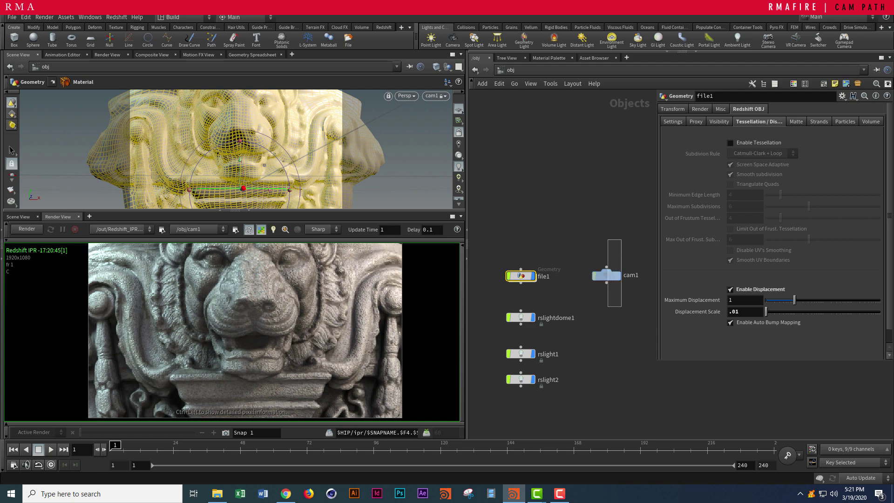
click(606, 275)
- Detach the viewport from cam1, view the camera and lion head from the side, and activate the camera's focus handle
drag(236, 210, 235, 239)
click(459, 132)
key(Return)
alt+drag(326, 149, 279, 168)
alt+right_drag(280, 168, 233, 163)
alt+drag(298, 149, 278, 146)
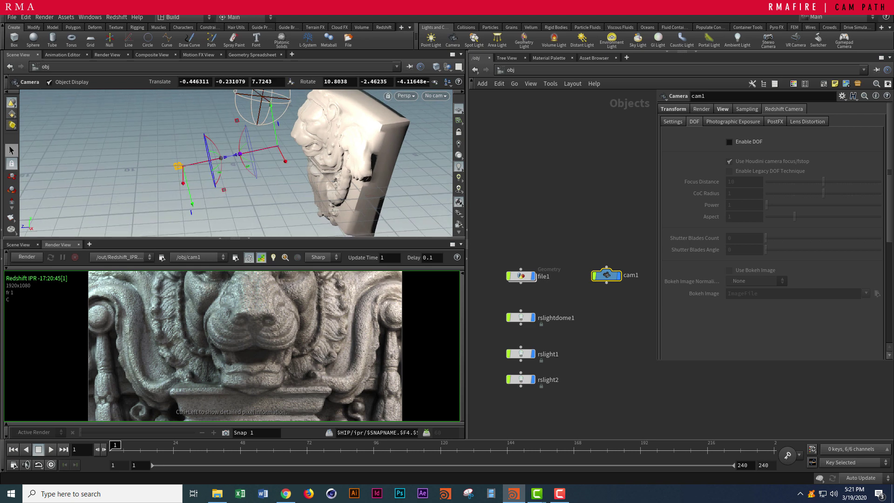
click(12, 150)
scroll(11, 160, down, 4)
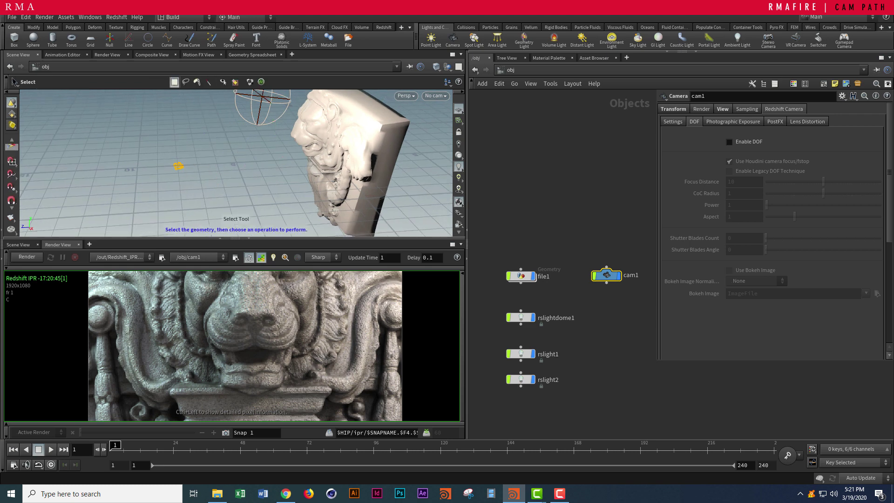
click(12, 168)
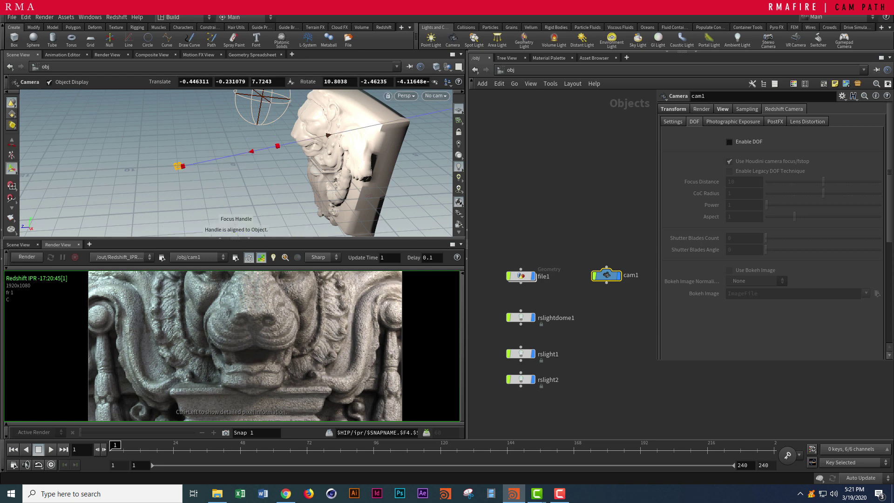
- Move cam1's focus handle onto the lion's muzzle and enable DOF for the camera
alt+middle_drag(277, 146, 261, 172)
drag(261, 171, 285, 165)
drag(375, 147, 308, 161)
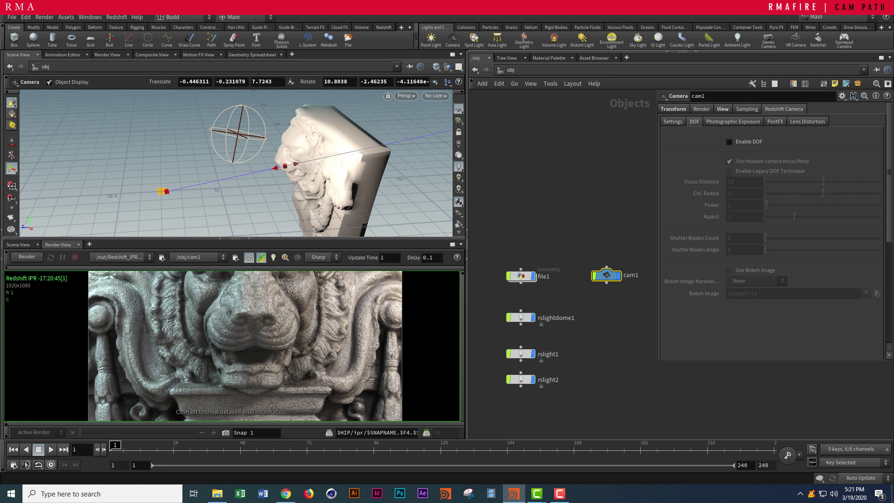
alt+drag(279, 194, 247, 175)
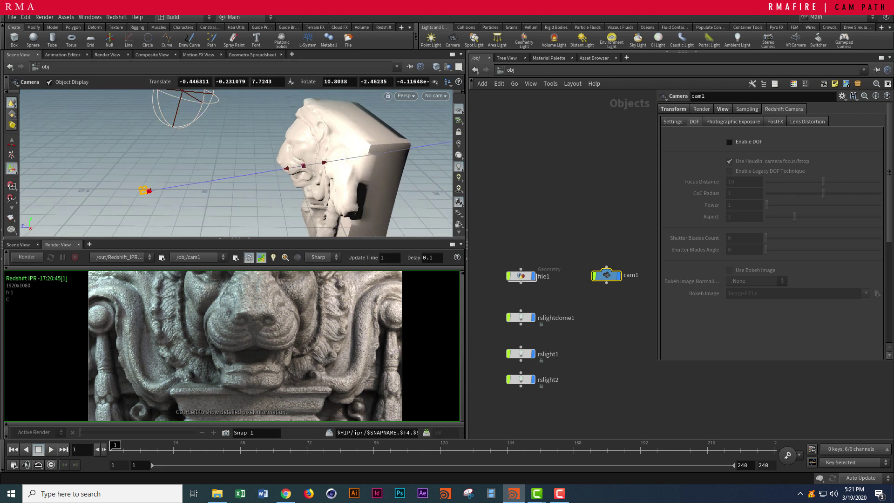
alt+drag(247, 175, 243, 160)
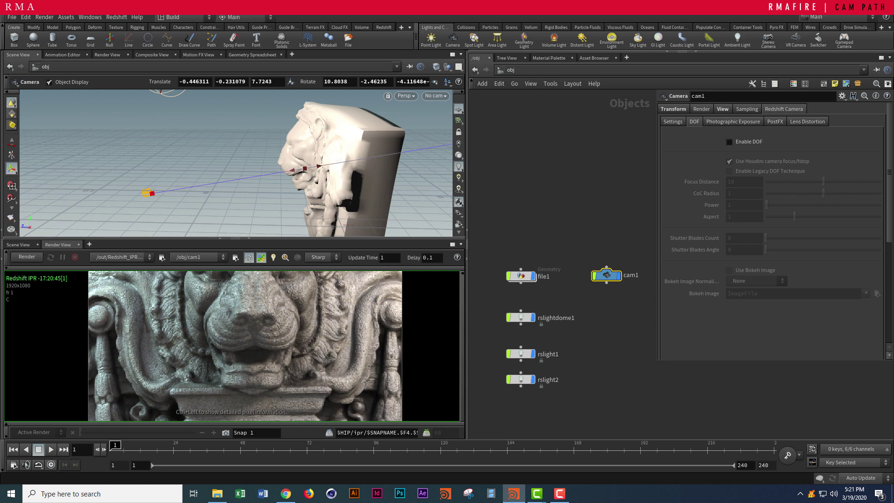
drag(305, 169, 301, 169)
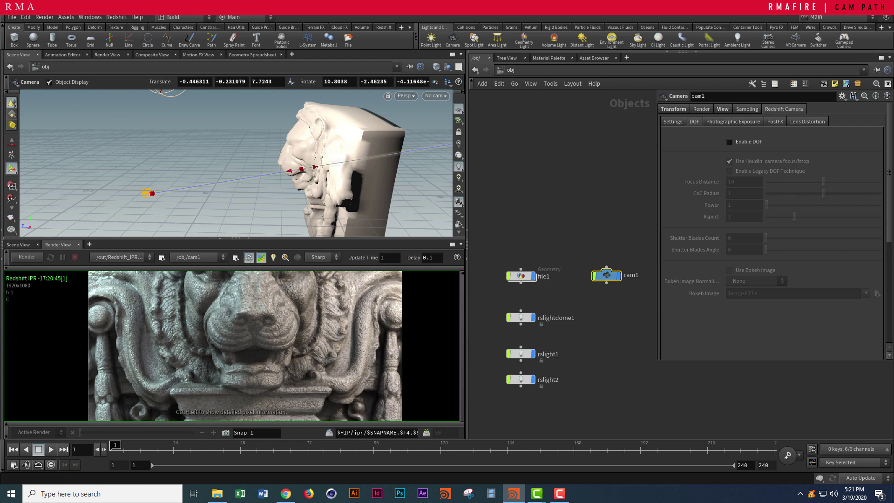
drag(288, 171, 287, 171)
drag(572, 234, 633, 309)
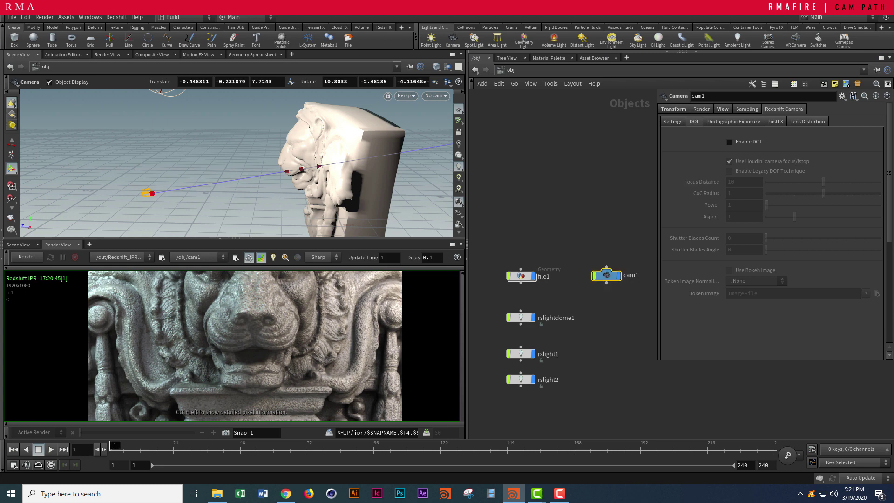
click(730, 141)
- Enable tessellation on the file1 geometry
drag(507, 246, 555, 283)
click(730, 143)
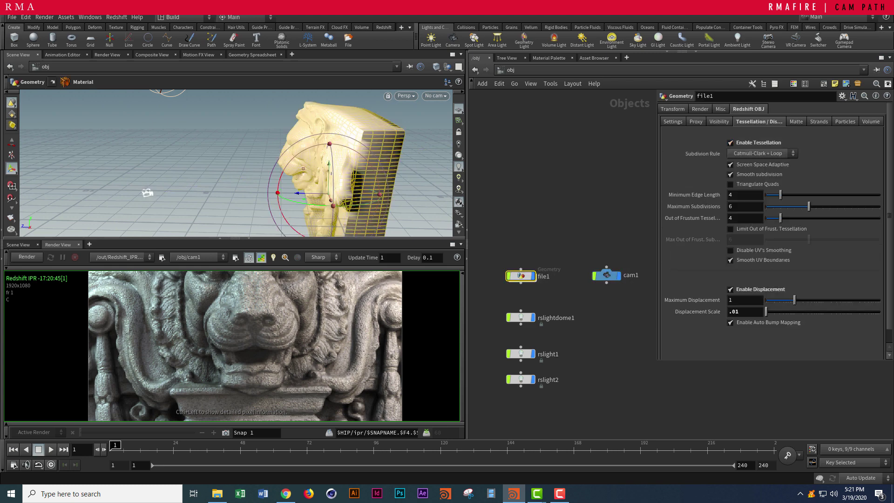
click(588, 215)
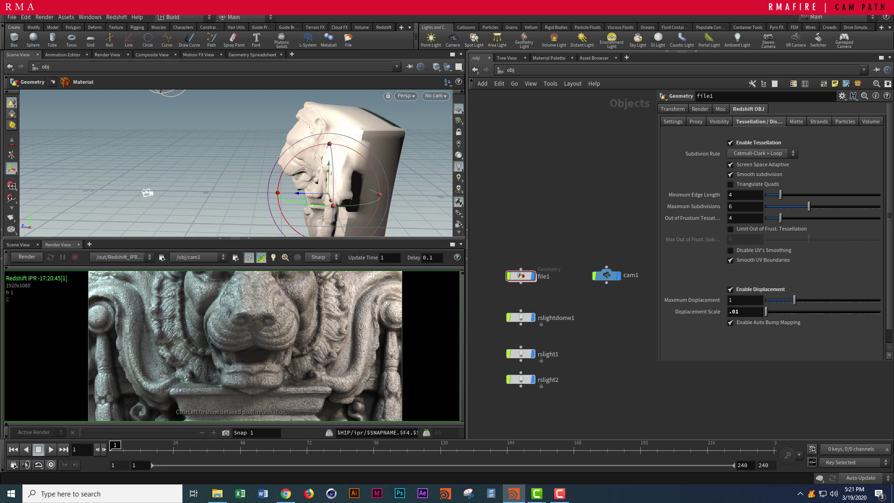
drag(740, 195, 727, 195)
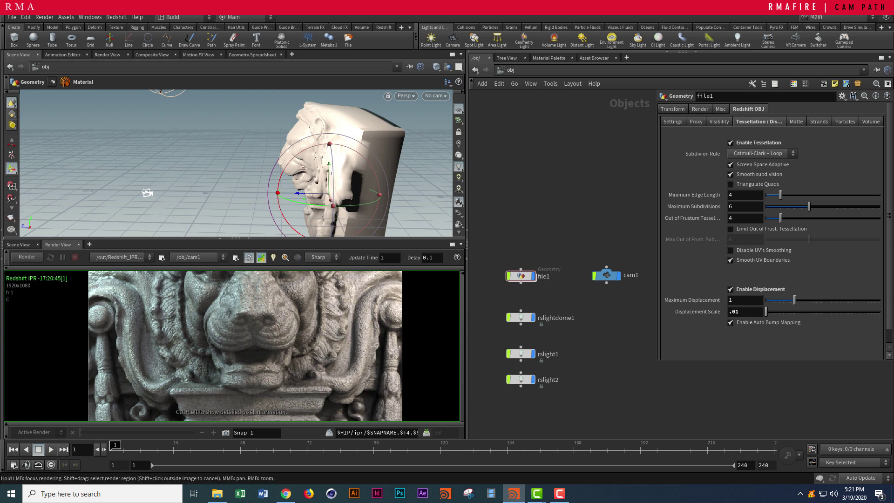
- Look through cam1 again, lock the camera to the view, adjust the framing slightly, and save the scene
scroll(304, 303, down, 6)
click(435, 95)
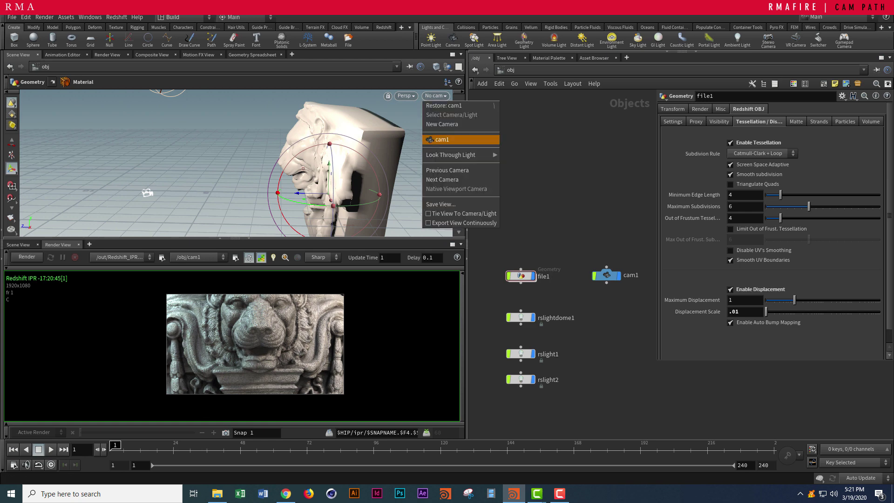
click(447, 140)
click(458, 132)
alt+drag(261, 168, 257, 171)
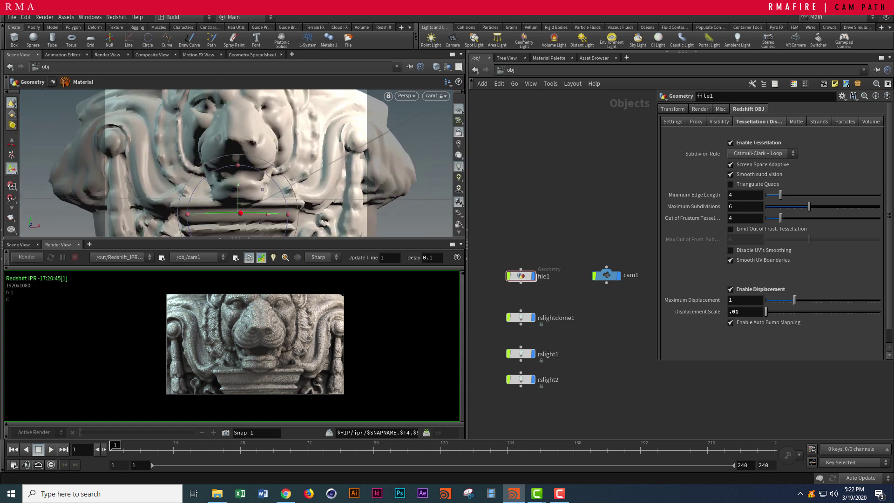
key(ctrl+s)
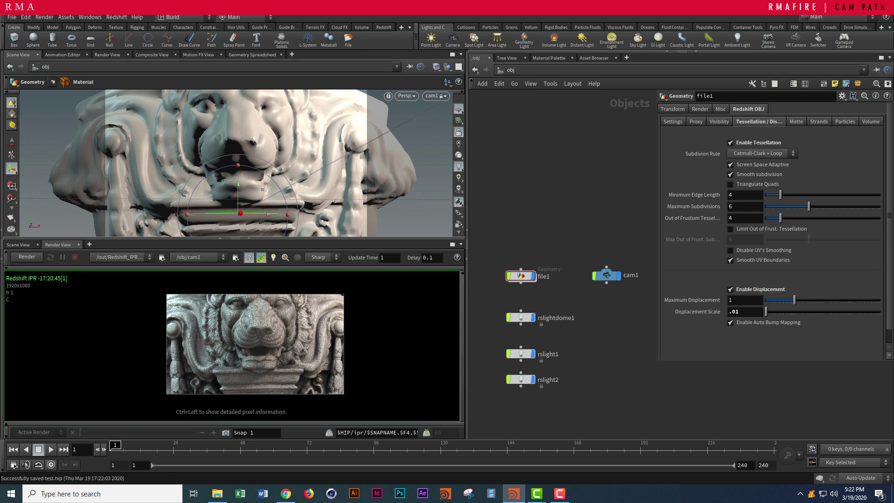
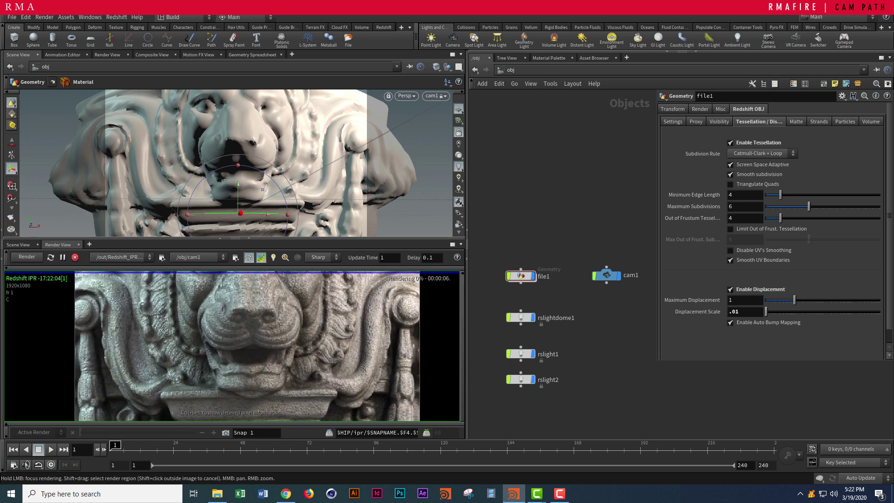
- Examine the tessellated lion head in the new IPR render, close up and in full frame, and stop the render
scroll(244, 346, down, 2)
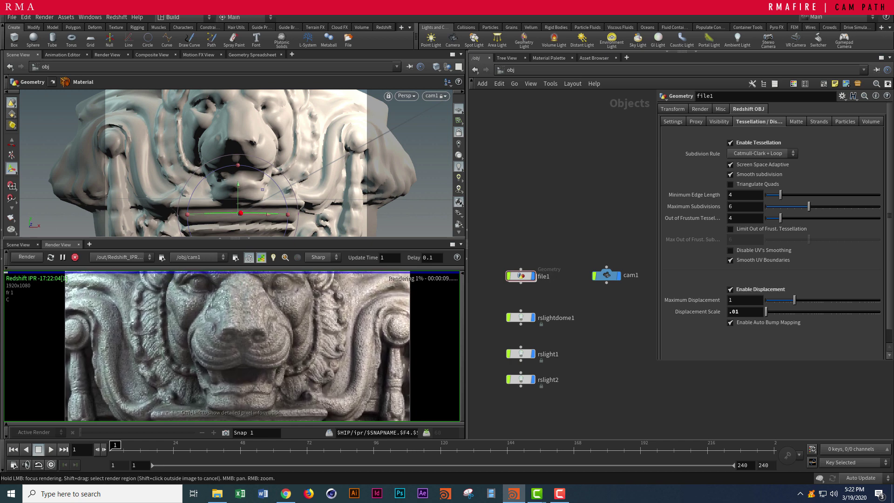
scroll(234, 347, up, 1)
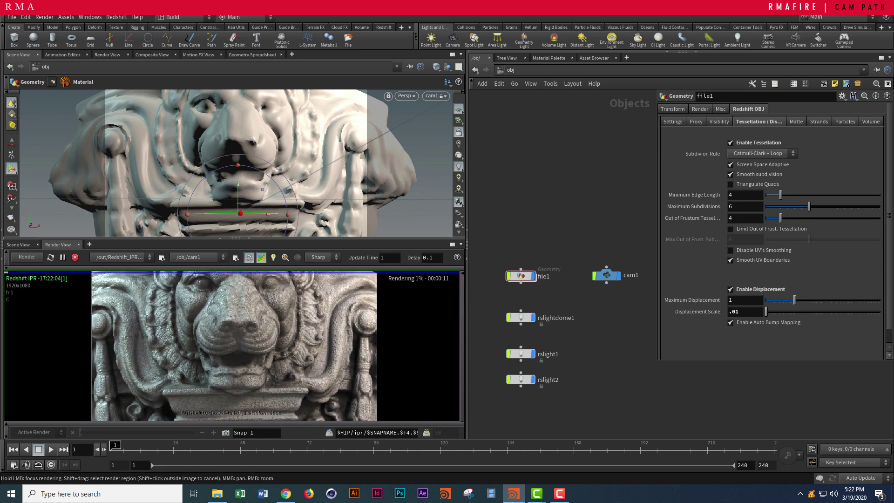
scroll(243, 346, up, 1)
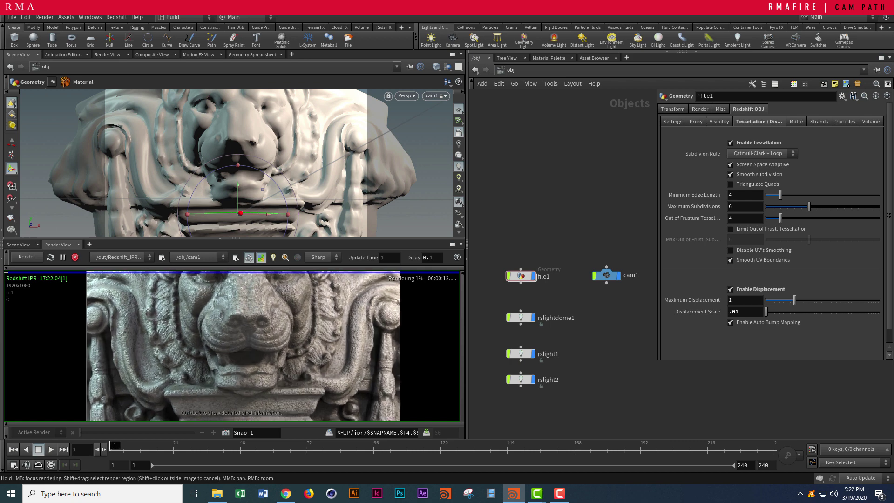
scroll(244, 347, down, 1)
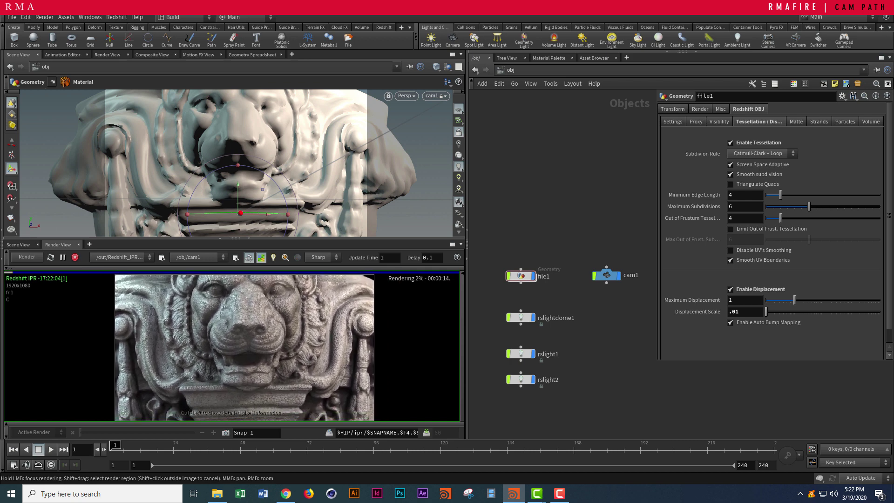
click(75, 257)
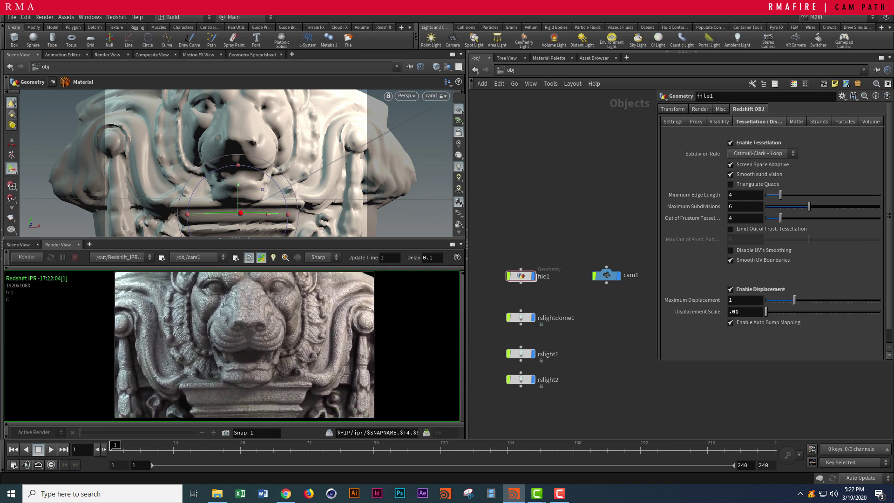
- Go to the out network, select Redshift_ROP1, and widen its parameter area
click(507, 70)
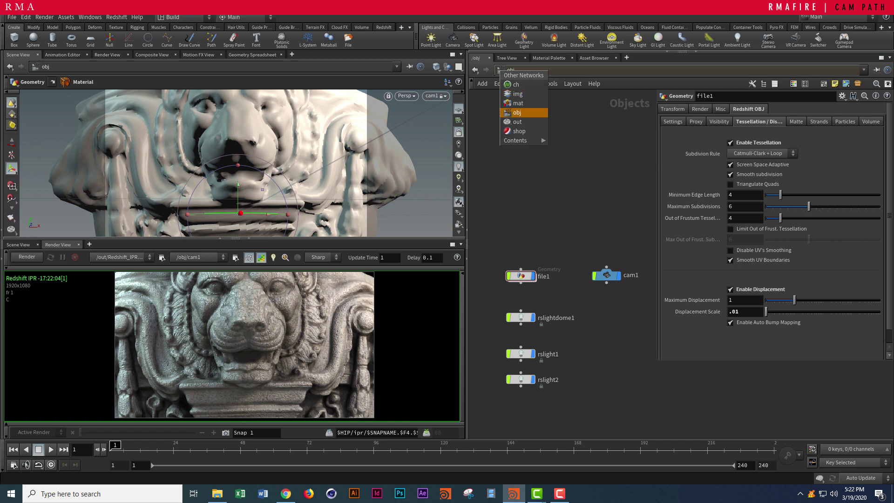
click(516, 122)
drag(524, 198, 595, 268)
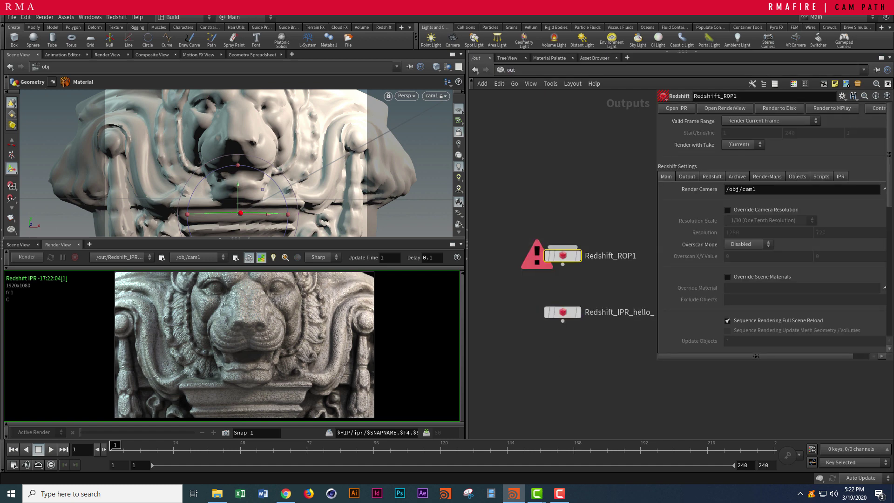
middle_drag(595, 268, 541, 296)
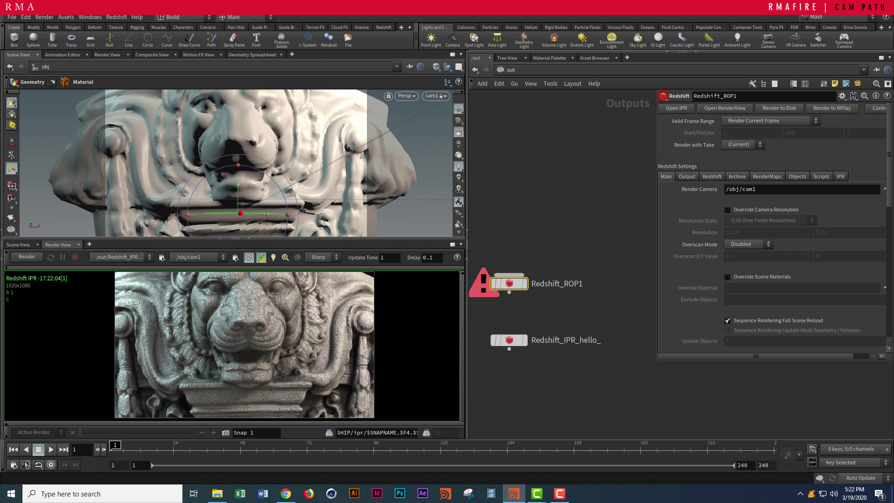
drag(657, 261, 524, 261)
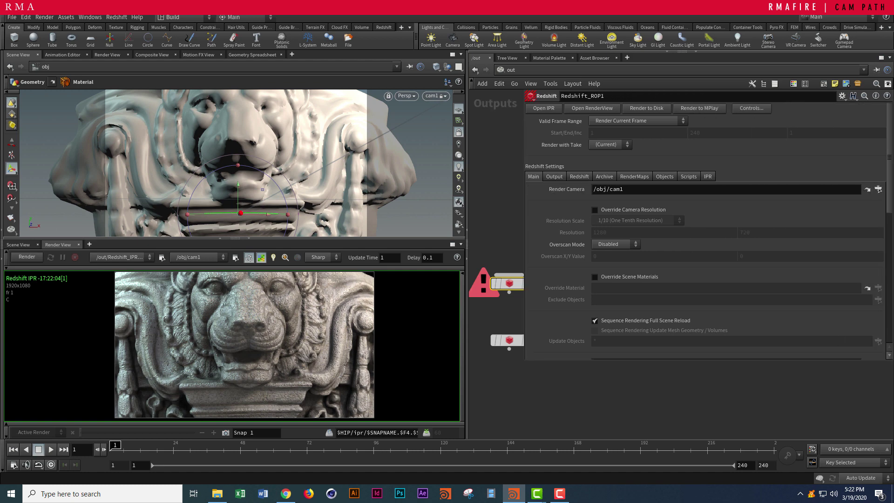
- Set the common output file prefix of Redshift_ROP1 to $HIP/test.exr
click(554, 176)
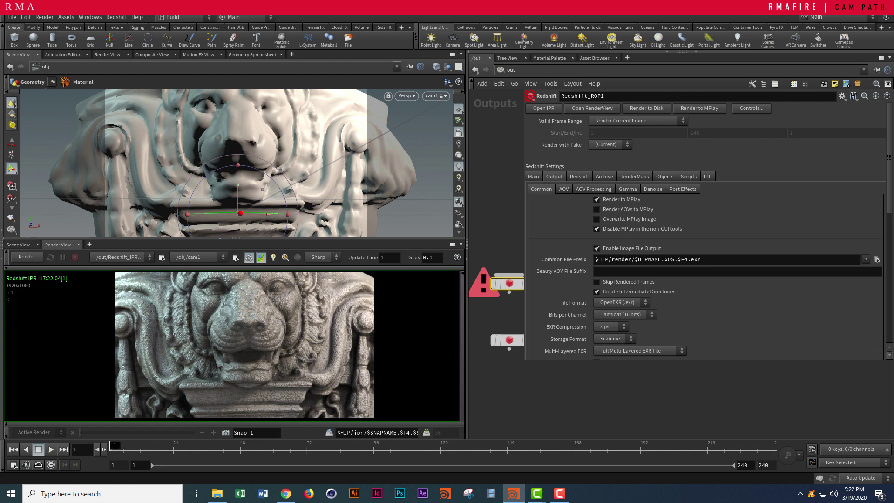
drag(598, 260, 708, 260)
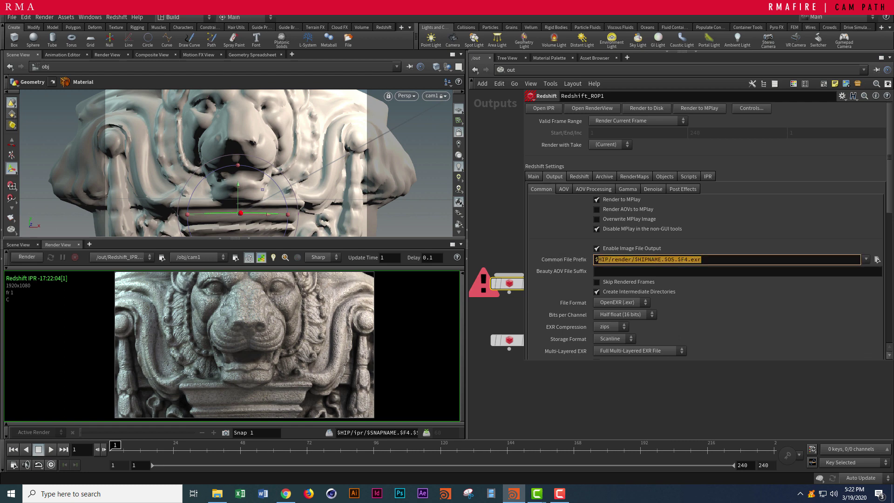
click(877, 260)
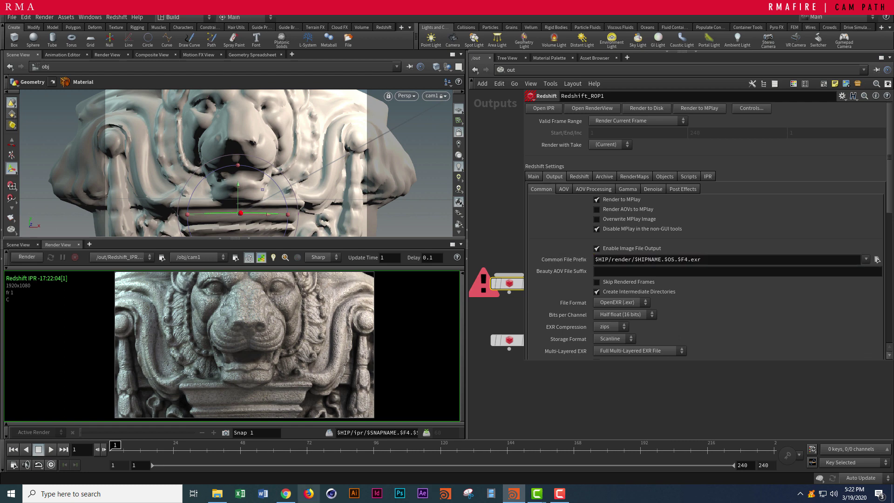
click(877, 260)
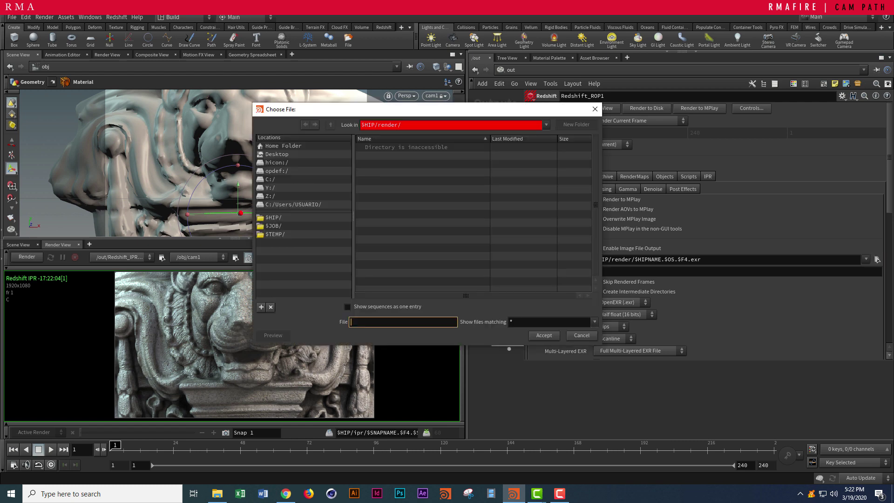
text(test)
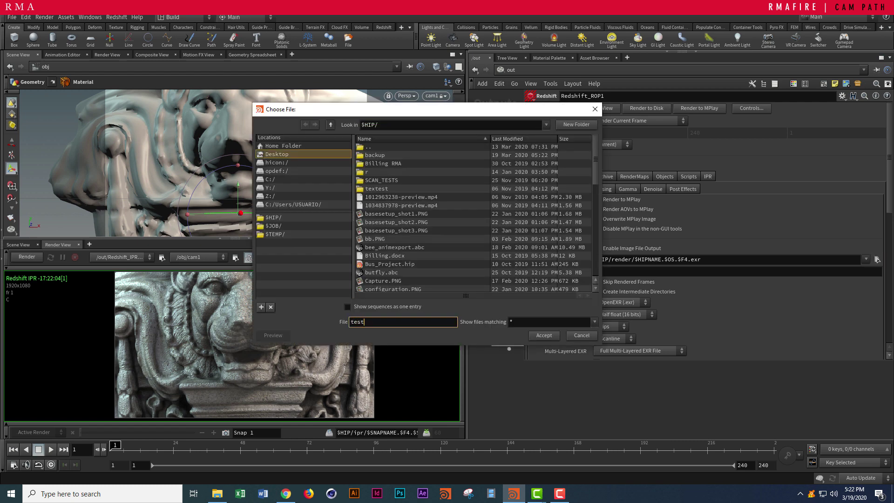
text(.exr)
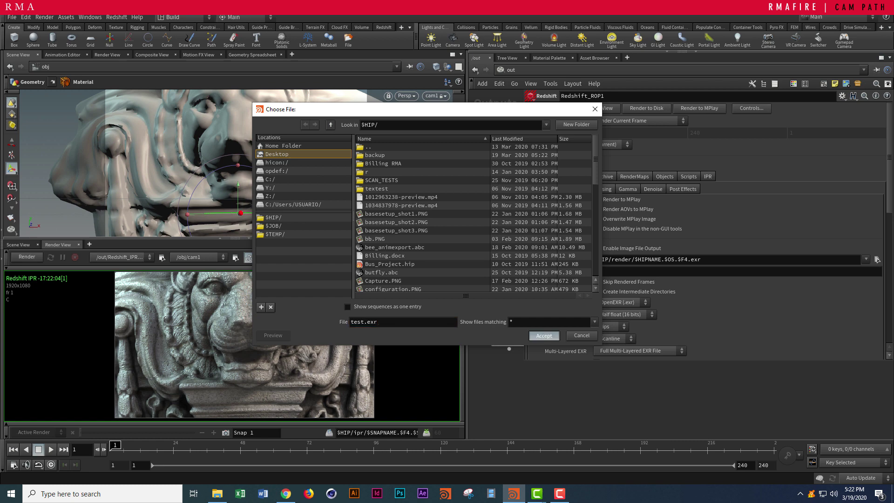
click(544, 335)
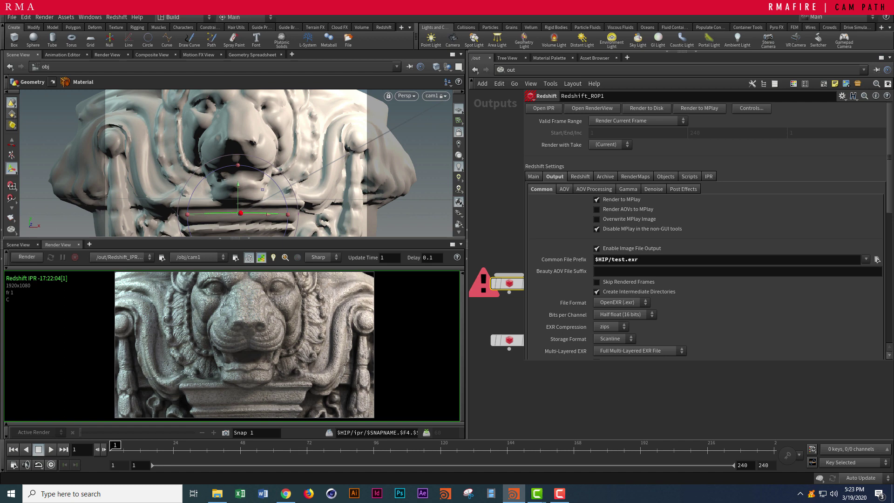
- Set both the primary and secondary GI engines of Redshift_ROP1 to Brute Force
click(580, 176)
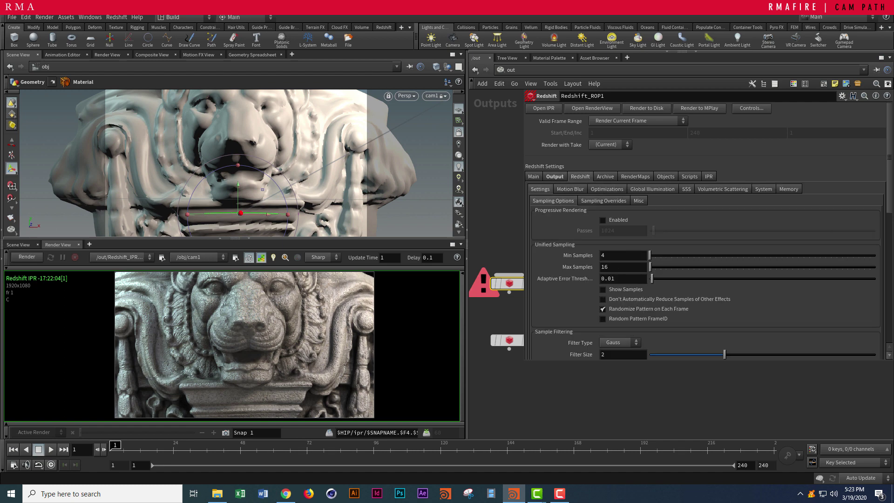
click(653, 189)
click(626, 213)
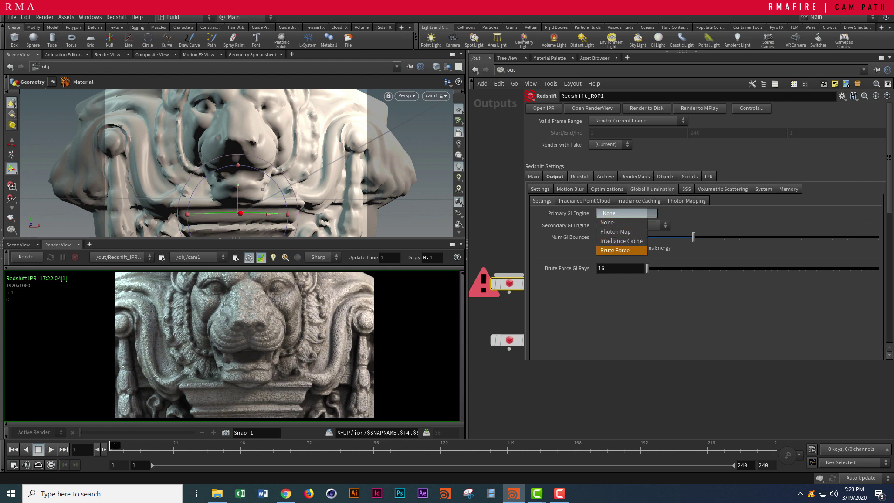
click(615, 250)
click(631, 225)
click(615, 262)
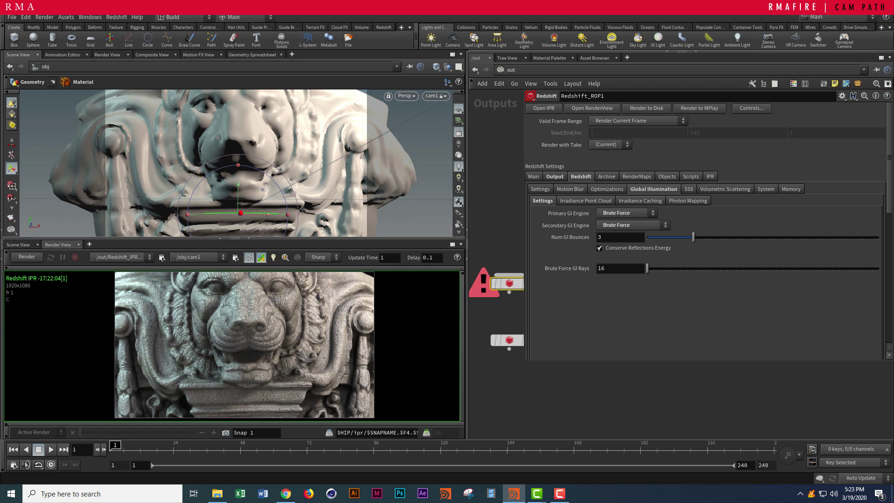
- Set the unified sampling of Redshift_ROP1 to 50 min samples and 100 max samples
click(571, 189)
click(540, 189)
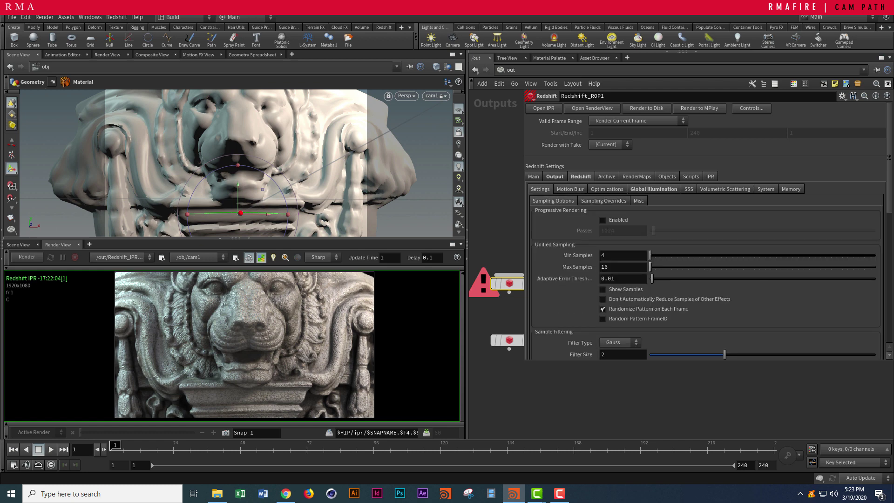
drag(614, 255, 598, 256)
text(50)
key(Tab)
text(100)
key(Return)
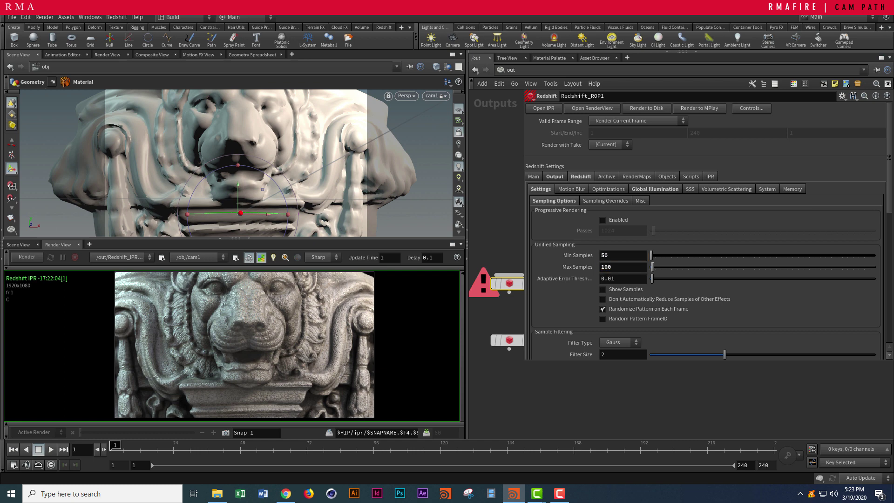
- Narrow the parameter area to uncover the output nodes and save the scene
drag(524, 233, 574, 233)
click(543, 233)
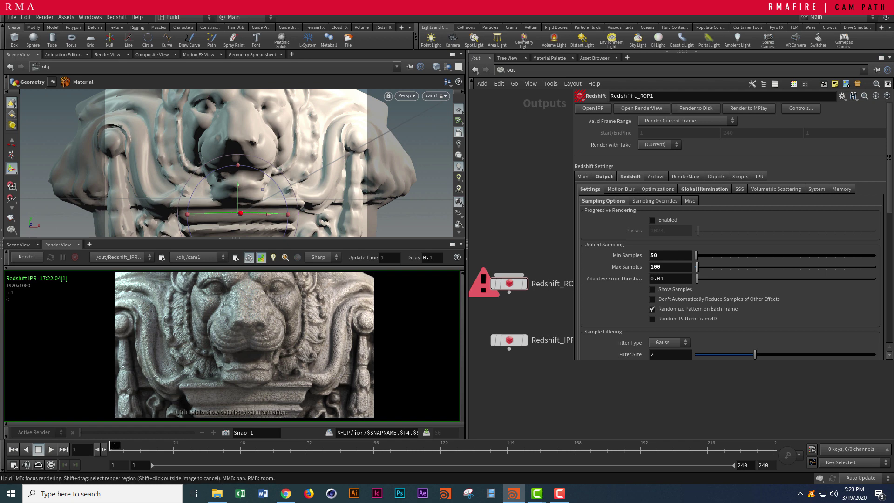
scroll(263, 334, down, 2)
scroll(263, 334, up, 3)
key(ctrl+s)
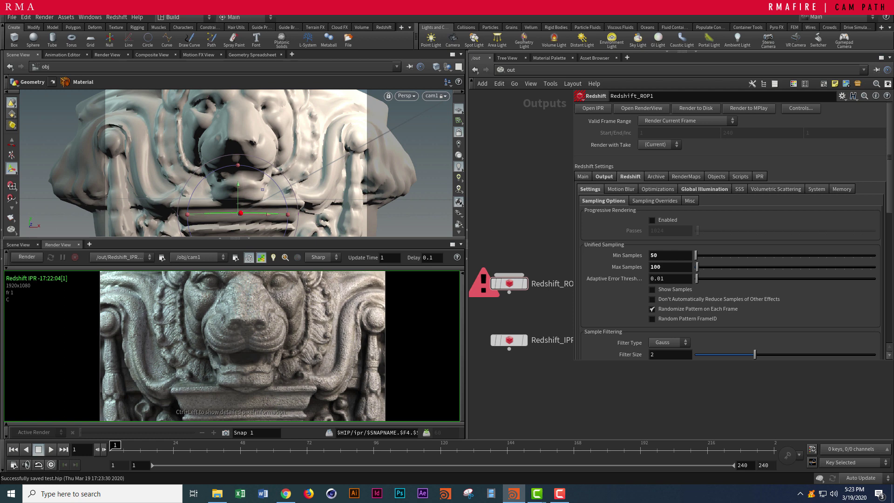
- Start a new IPR render and examine the lion head in full frame and close up around the muzzle
click(26, 257)
scroll(269, 342, down, 5)
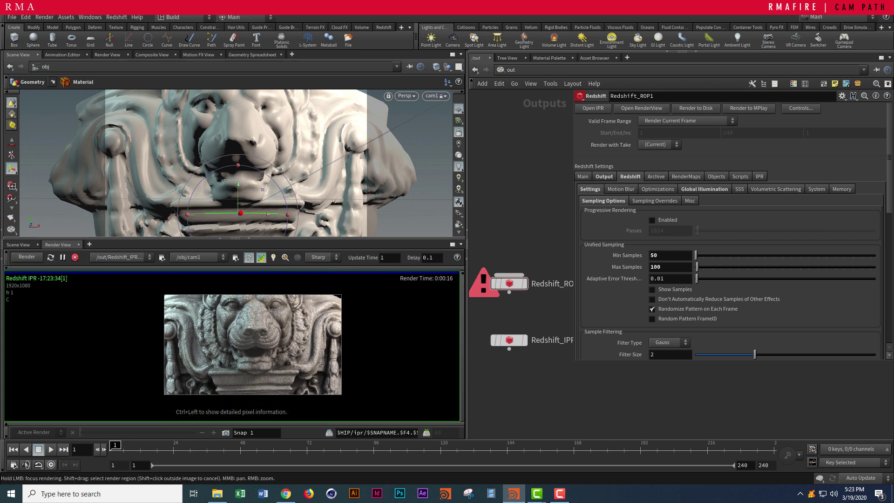
scroll(269, 344, up, 4)
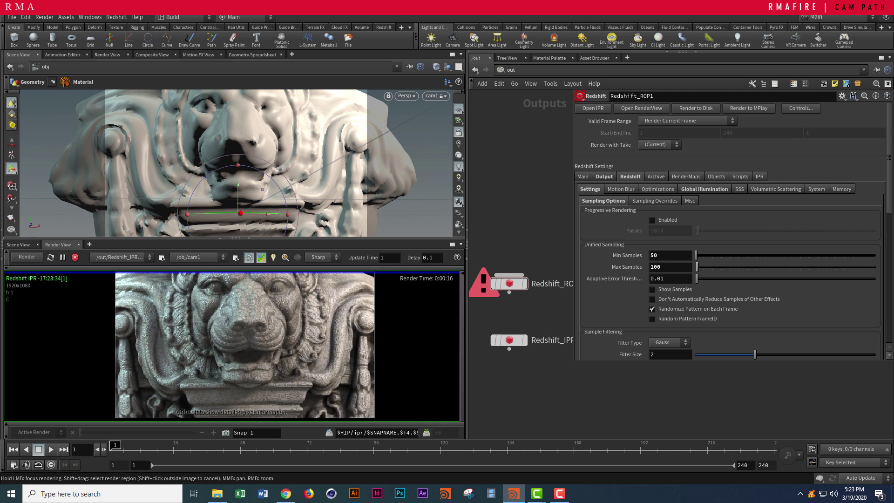
scroll(249, 328, down, 5)
scroll(249, 328, up, 6)
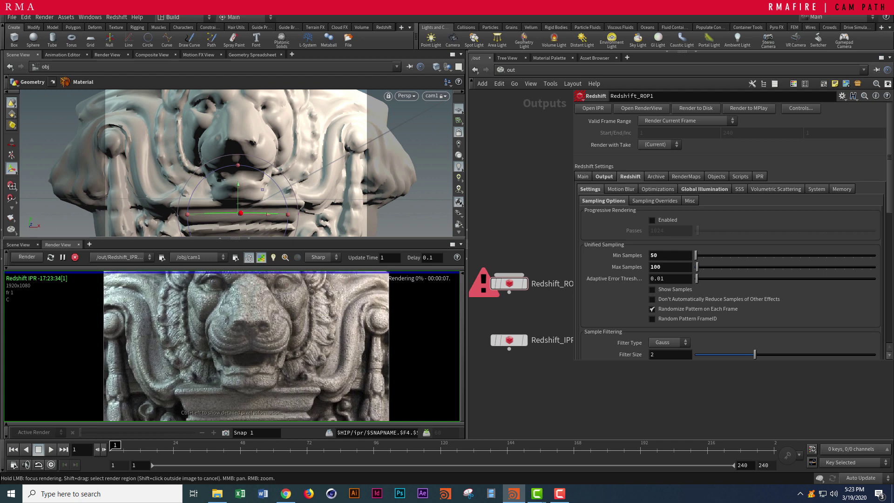
scroll(244, 308, up, 5)
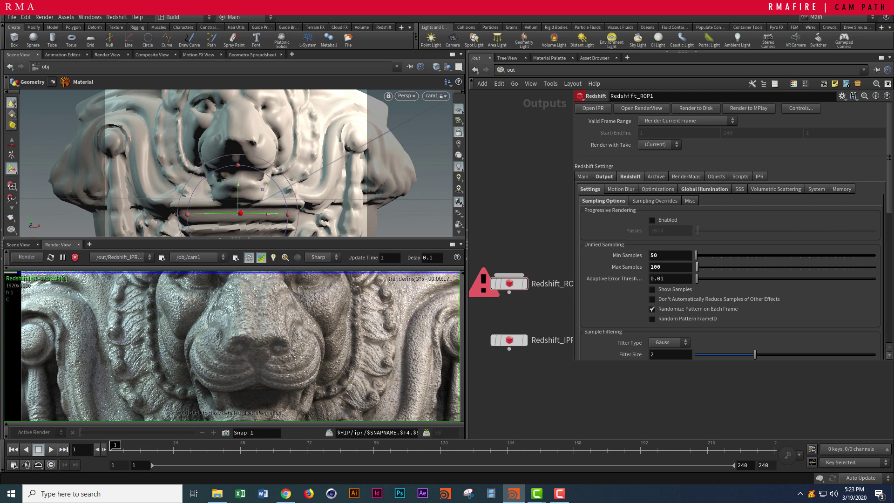
- Select cam1 in the obj network, leave the locked camera view, and show its focus handle from the side of the lion head
click(507, 70)
click(524, 114)
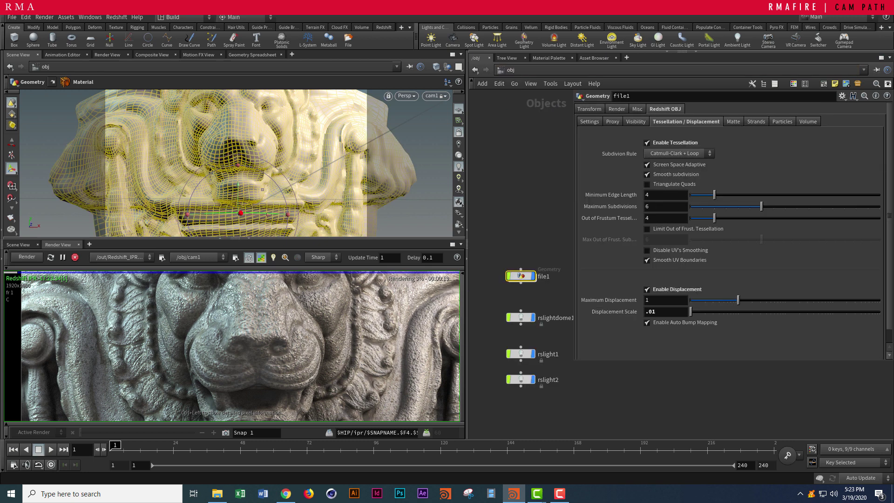
middle_drag(566, 243, 475, 231)
click(517, 264)
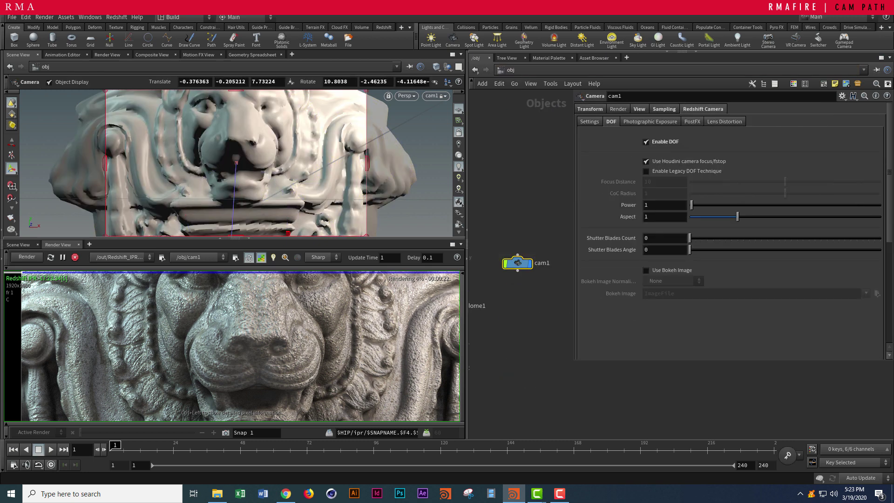
click(459, 132)
alt+drag(298, 160, 270, 166)
scroll(235, 163, up, 3)
key(Return)
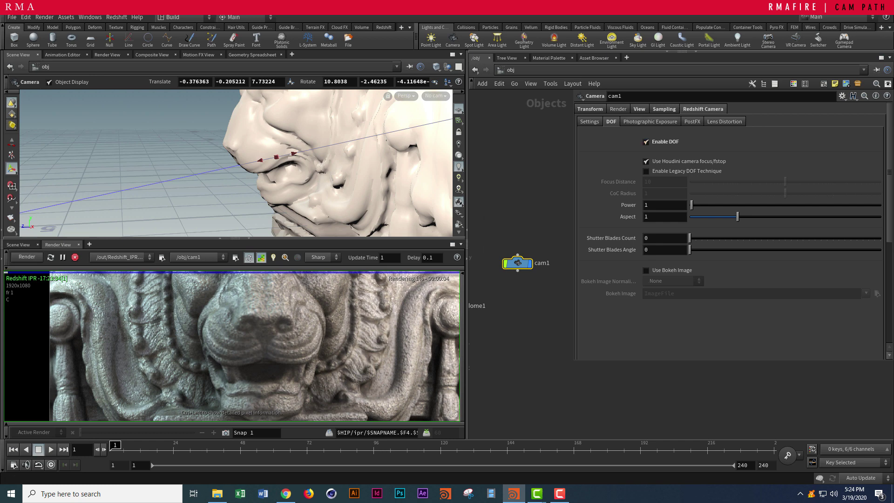
- Move cam1's focus handle along its view line onto the lion's muzzle and check the focus in the IPR render
alt+right_drag(261, 161, 209, 167)
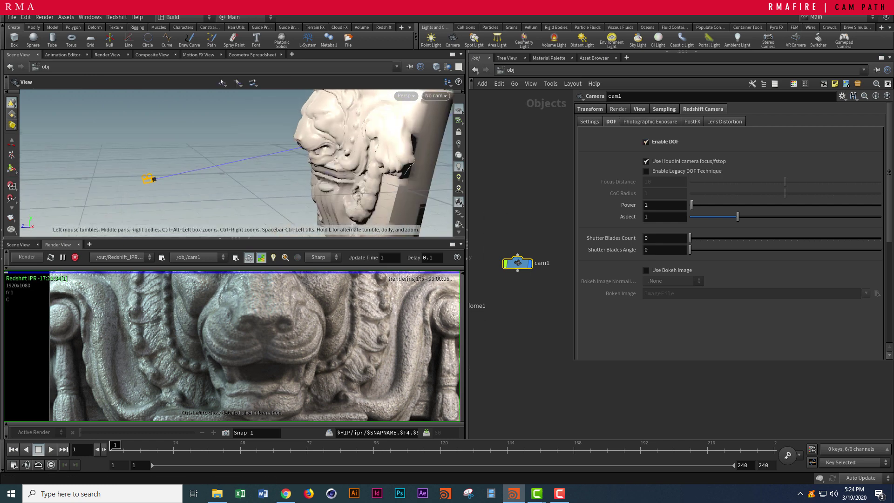
alt+drag(209, 167, 184, 156)
scroll(295, 316, down, 3)
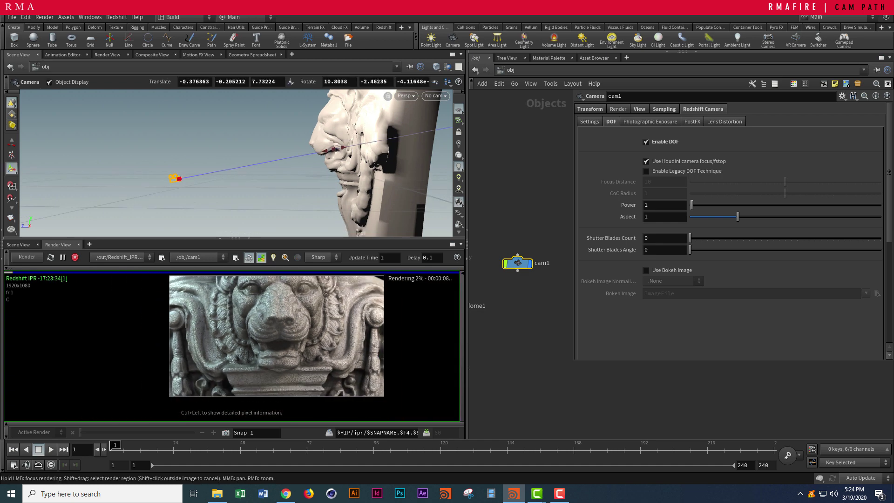
middle_drag(294, 319, 250, 335)
scroll(230, 350, up, 2)
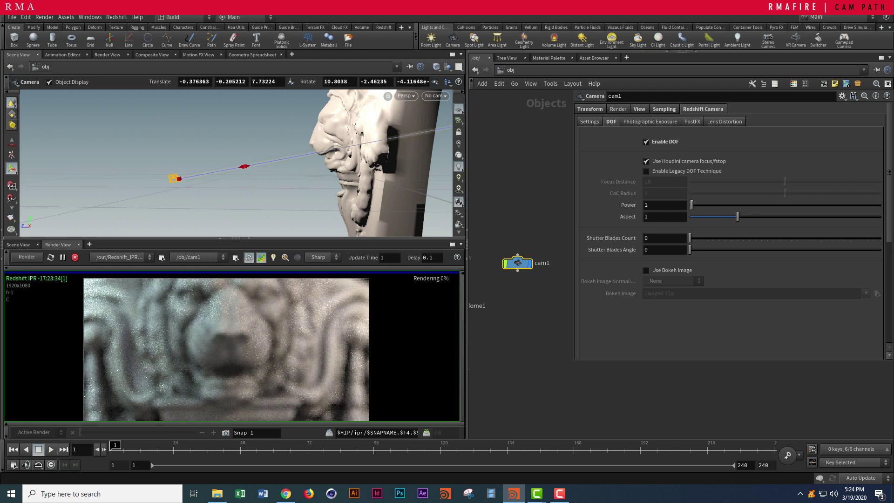
drag(244, 166, 328, 150)
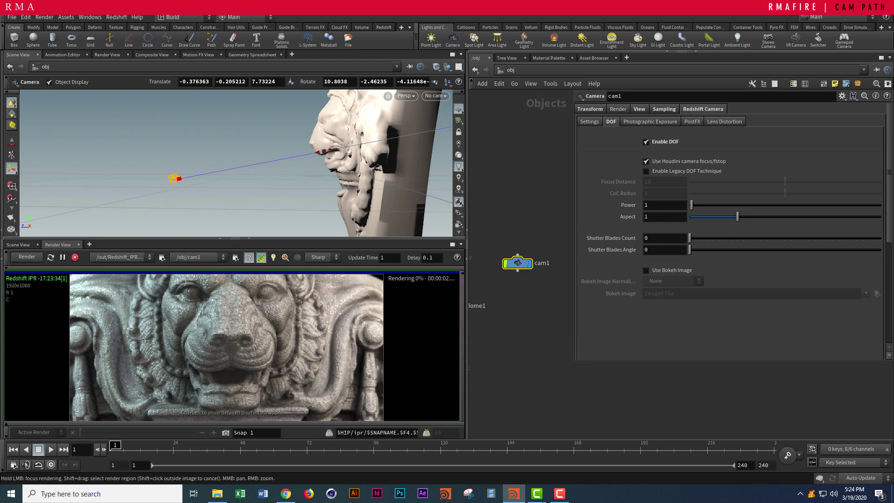
scroll(208, 332, up, 3)
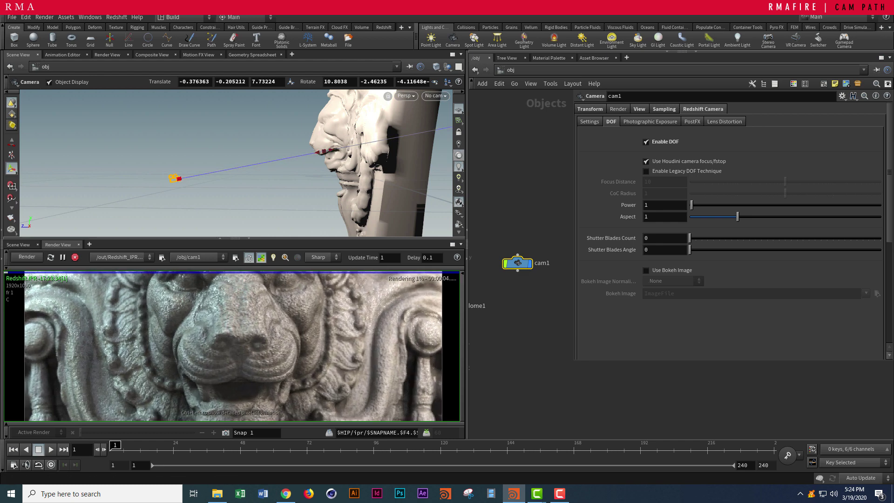
- Go to the mat network and move TextureSampler1 aside to make room on its wire to Material1
click(512, 70)
click(517, 108)
middle_drag(494, 256, 529, 321)
scroll(563, 268, down, 3)
scroll(568, 291, down, 1)
scroll(530, 321, up, 2)
drag(495, 236, 472, 197)
middle_drag(472, 198, 498, 195)
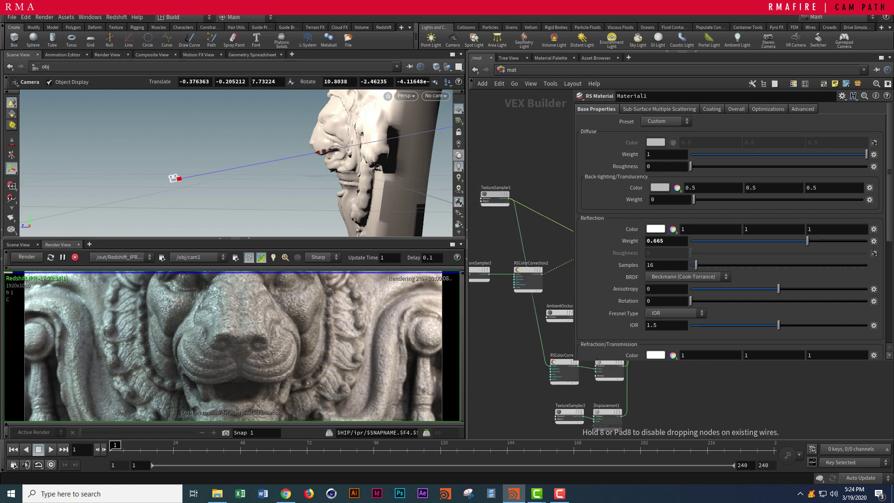
drag(496, 194, 489, 195)
middle_drag(531, 242, 497, 244)
key(Tab)
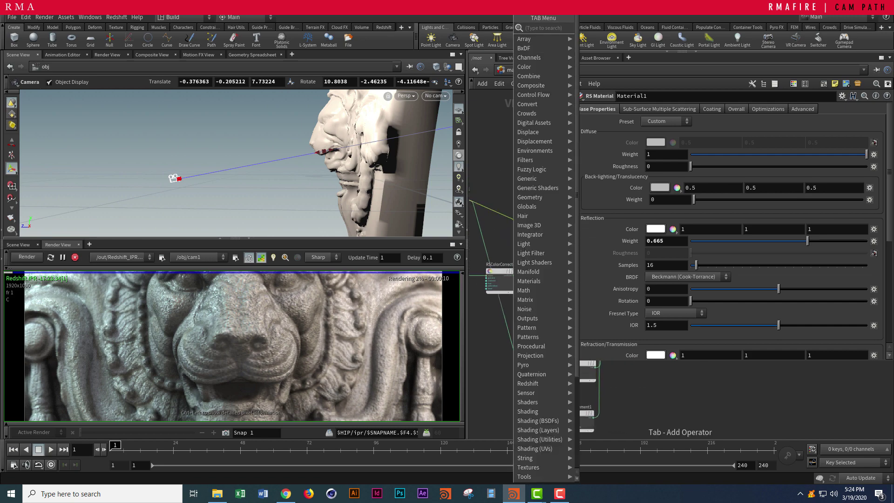
text(rscc)
click(609, 37)
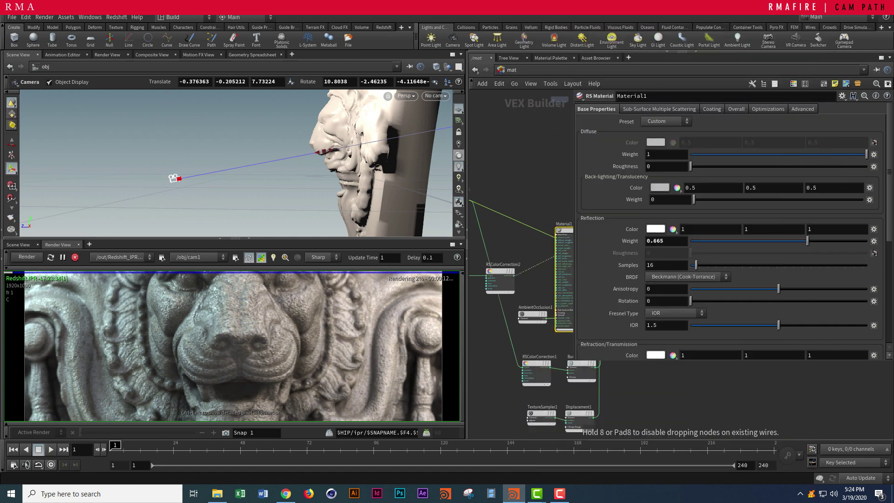
click(520, 162)
- Insert an RS Color Correct node on the wire between TextureSampler1 and Material1
key(Tab)
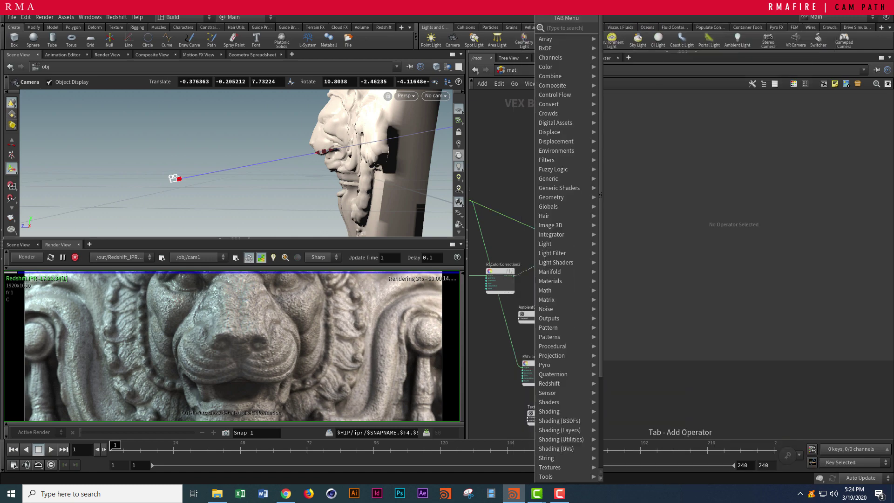
text(rs co c)
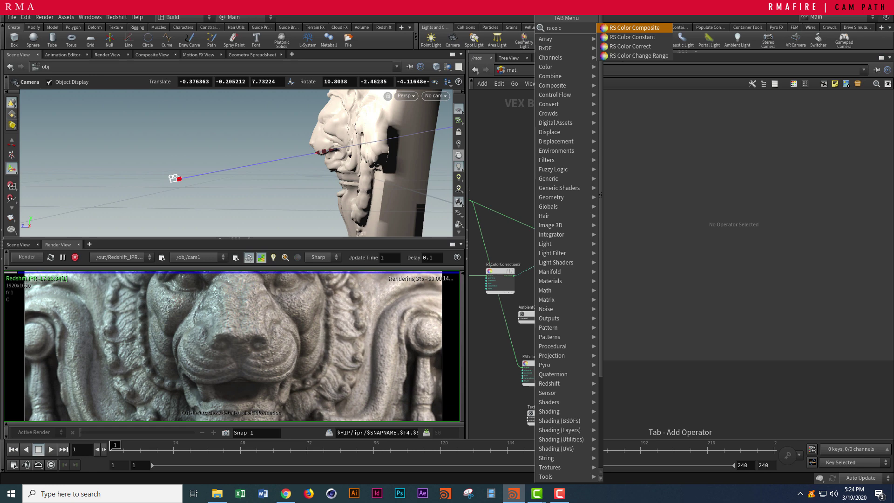
text(orr)
key(Return)
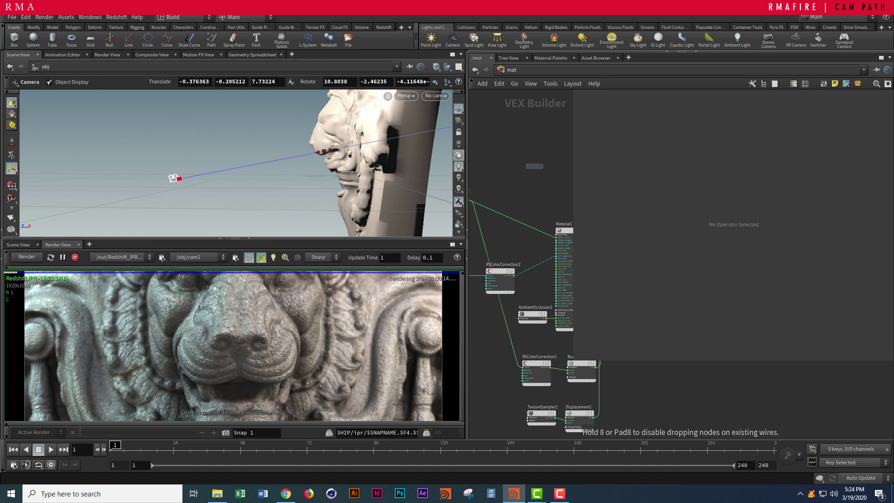
click(513, 219)
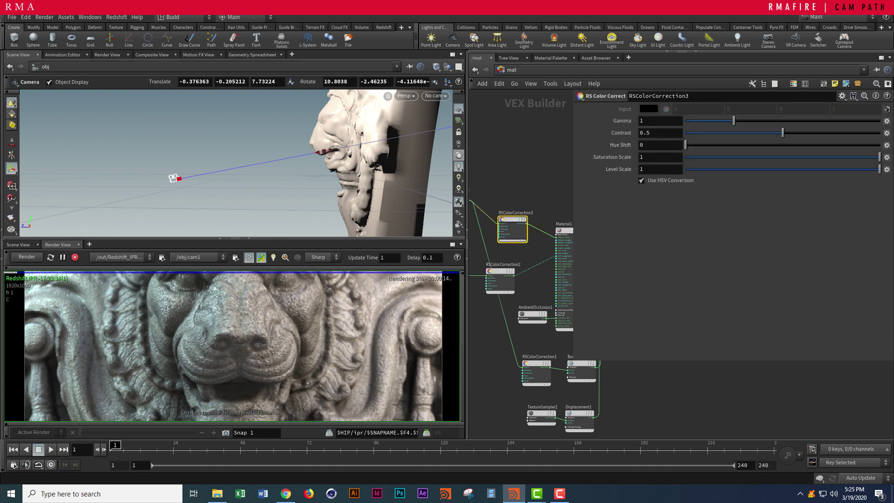
- Darken the diffuse texture in RSColorCorrection3 by setting gamma to 0.873 and contrast to 0.592, checking the IPR render
mouse_move(734, 120)
mouse_down()
mouse_move(702, 121)
mouse_move(716, 121)
mouse_up()
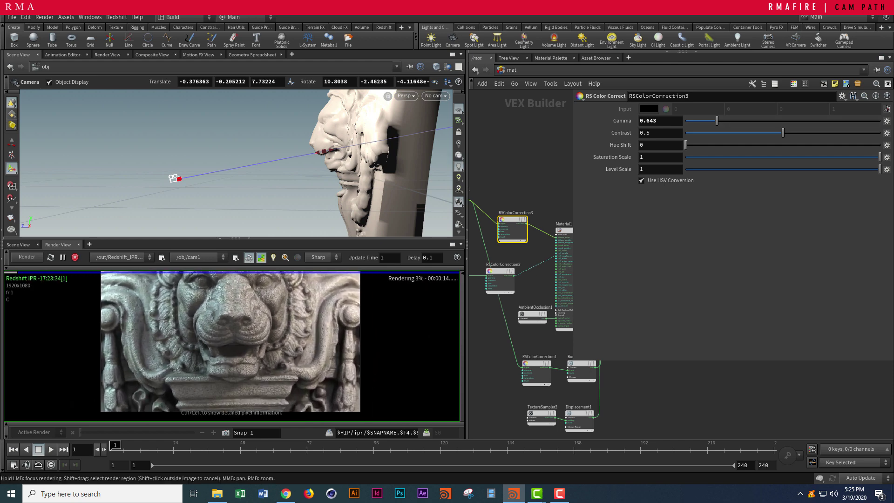
drag(716, 121, 713, 120)
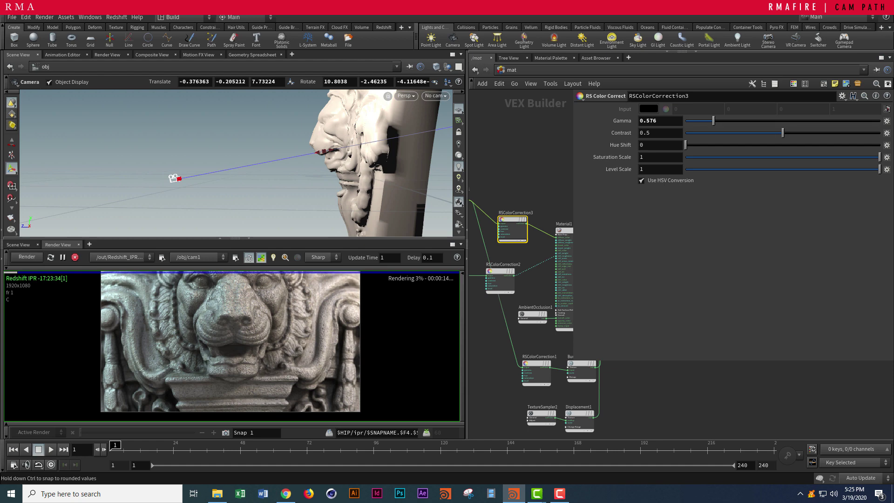
drag(782, 133, 800, 133)
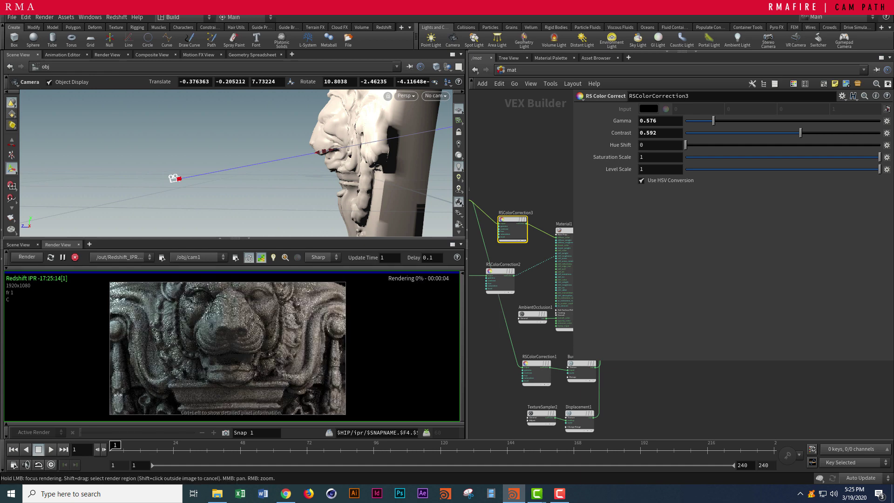
scroll(221, 330, up, 3)
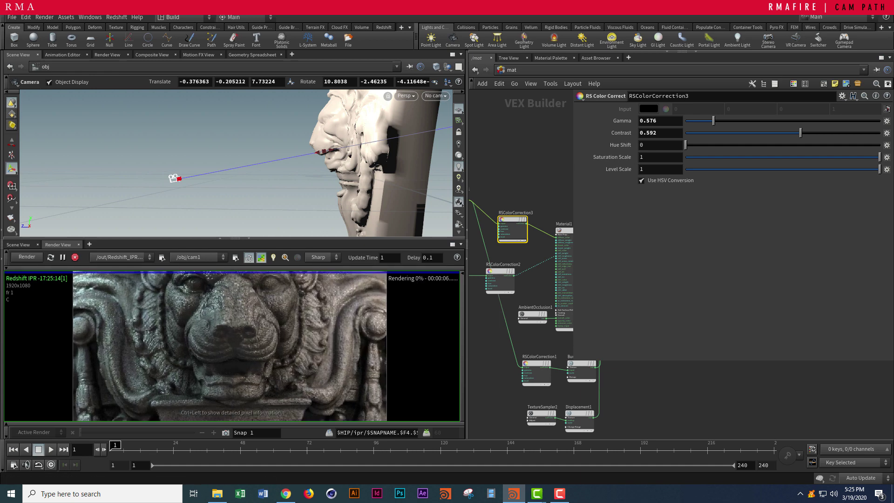
drag(713, 121, 728, 120)
scroll(215, 376, down, 4)
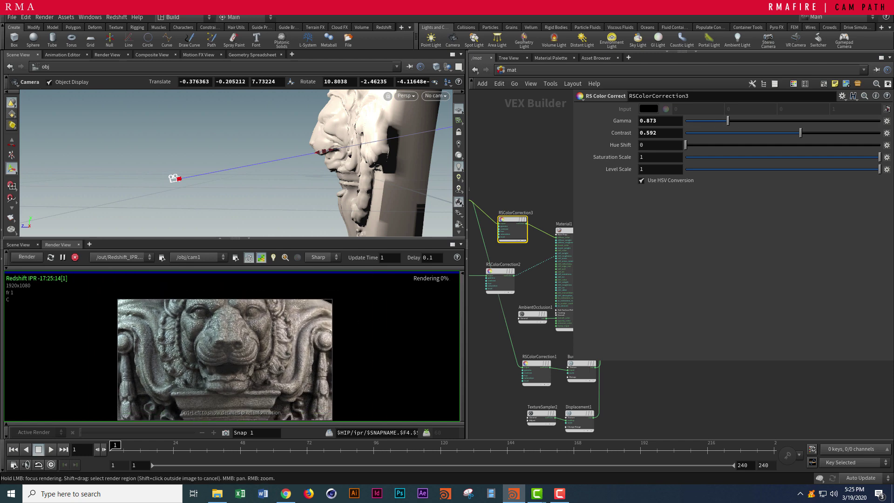
scroll(215, 360, up, 1)
- Stop the IPR render, return to the out network, and render Redshift_ROP1 to disk
click(75, 257)
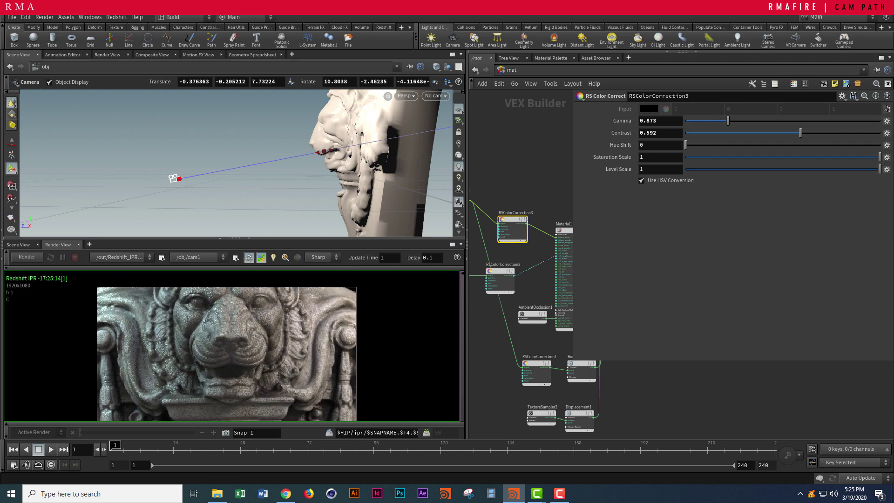
click(511, 70)
click(517, 124)
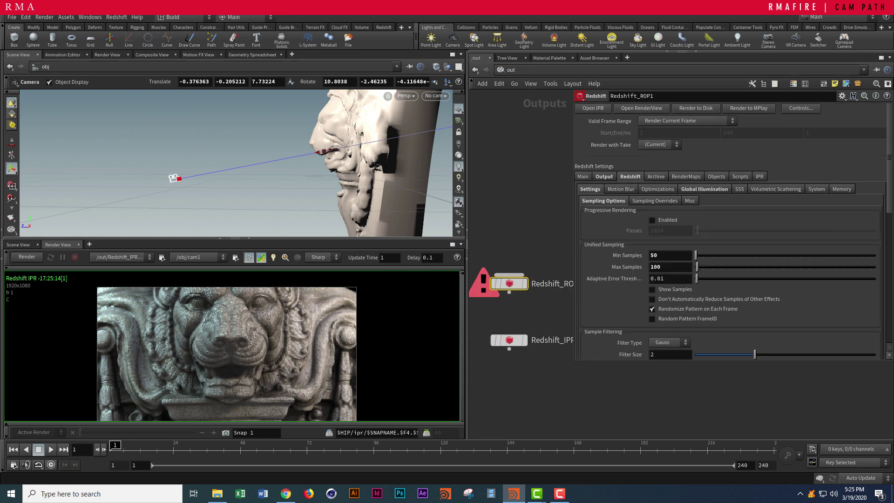
click(696, 108)
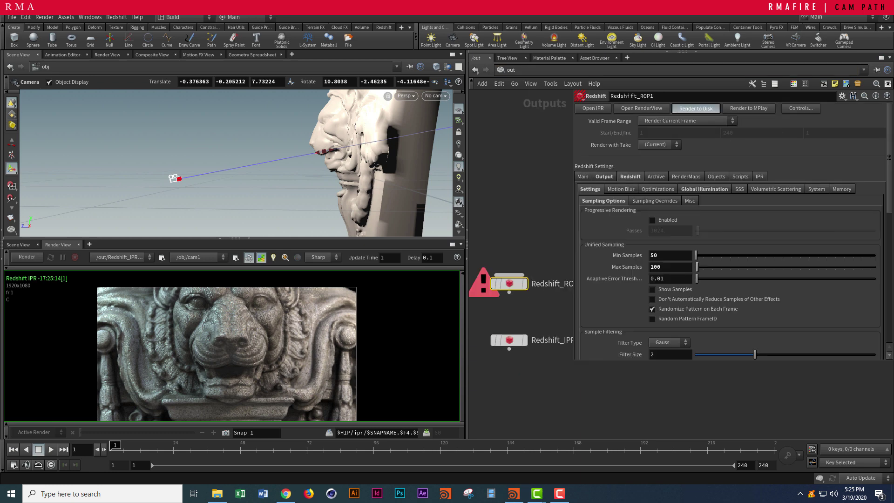
click(695, 108)
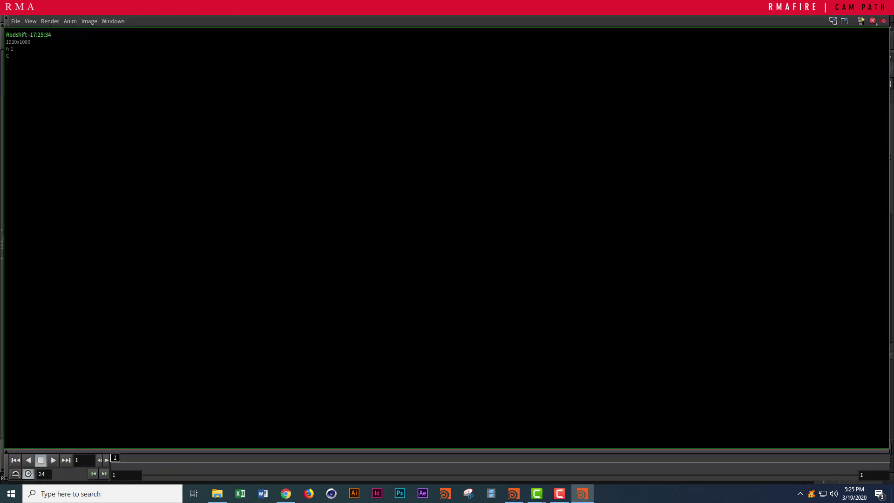